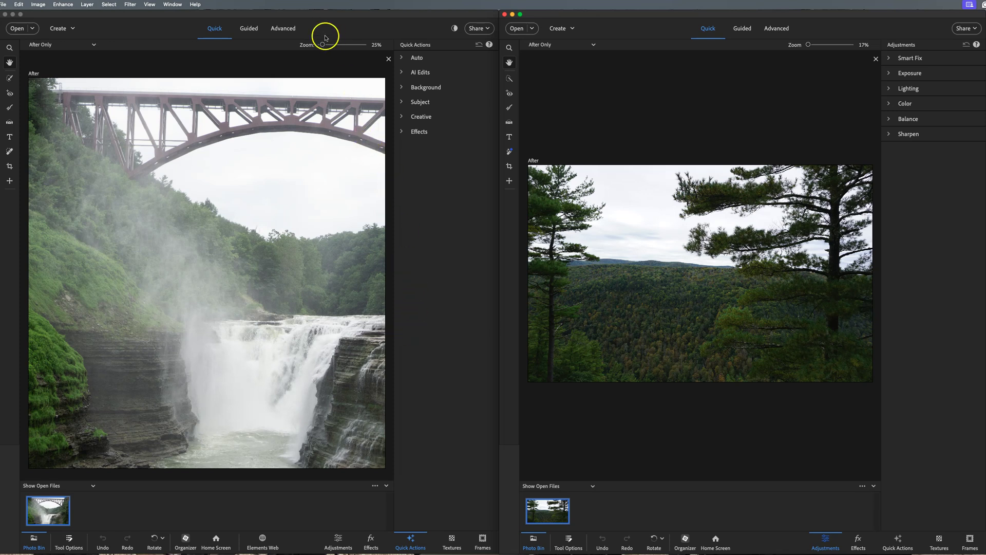
# Check the version information of both Photoshop Elements windows, 2024 and 2025, and dismiss each About screen.
pyautogui.click(333, 15)
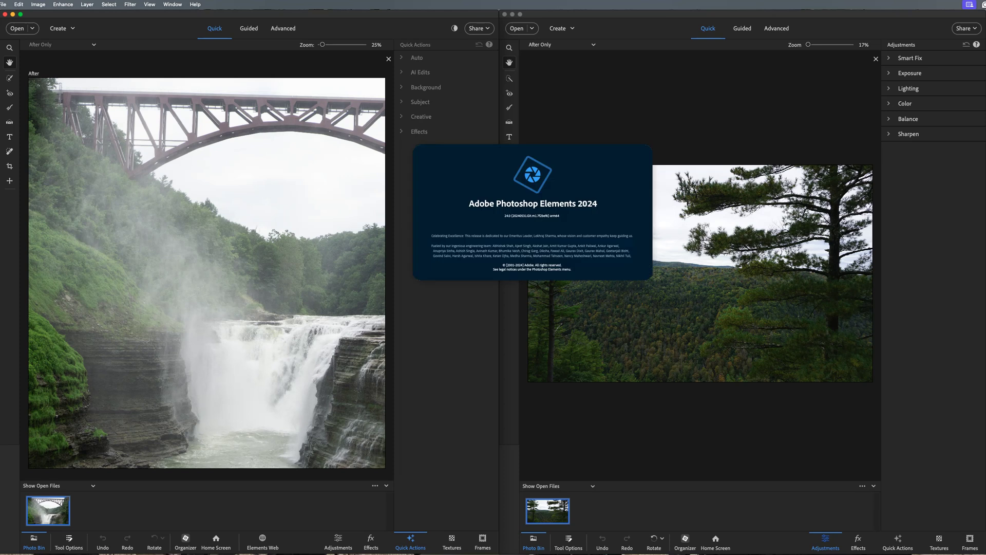
pyautogui.click(338, 204)
pyautogui.click(439, 184)
pyautogui.click(478, 143)
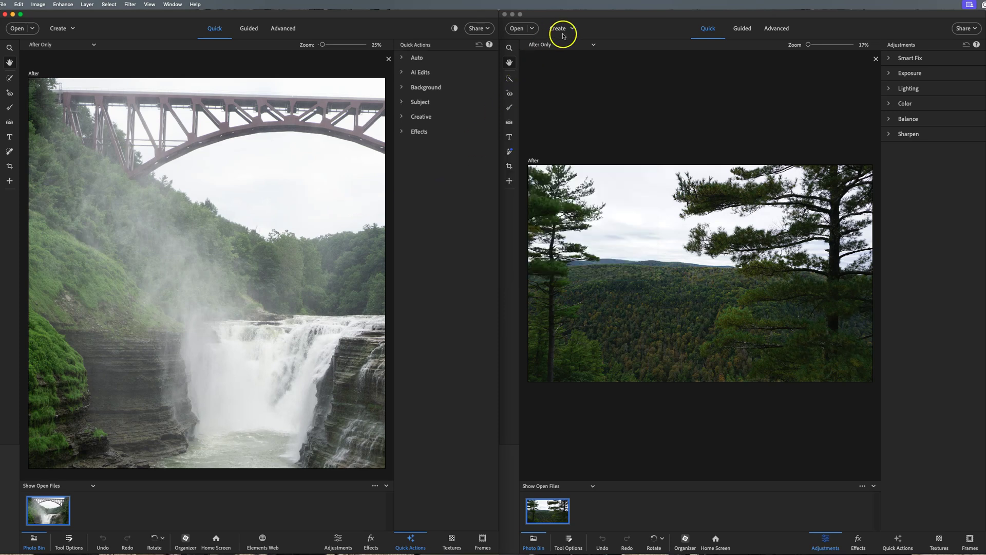
pyautogui.click(578, 18)
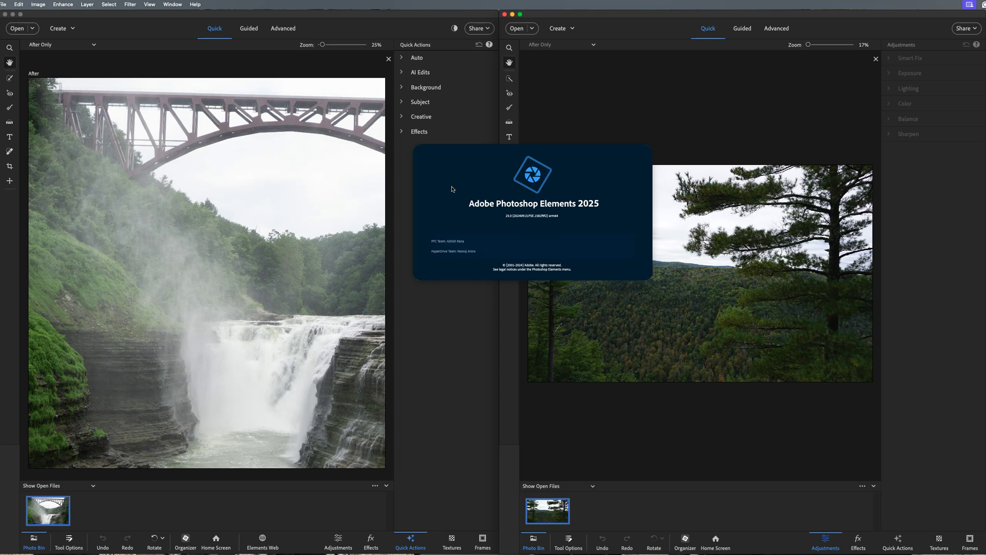
pyautogui.click(458, 231)
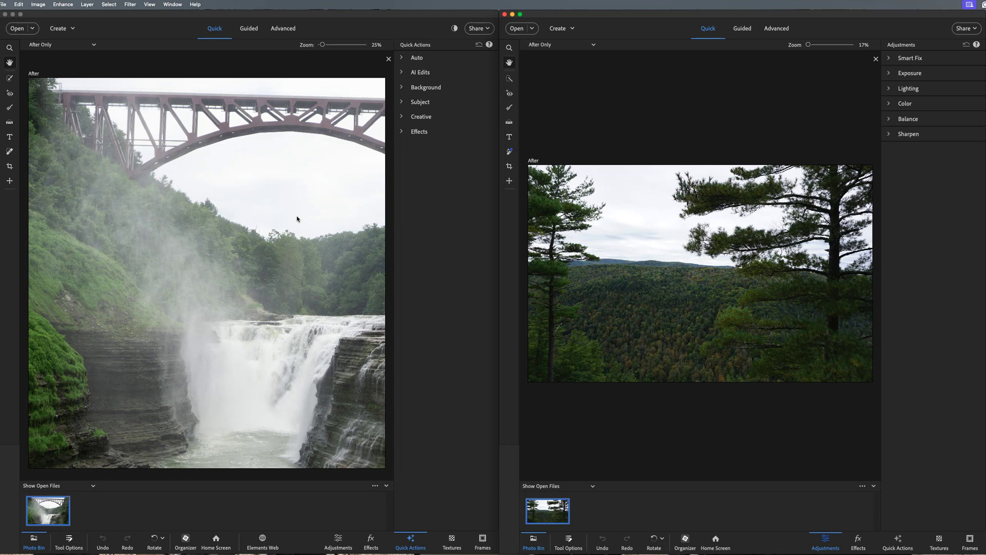
# Show the Adjustments for the waterfall photo and compare the Smart Fix adjustment in both Photoshop Elements windows.
pyautogui.click(339, 539)
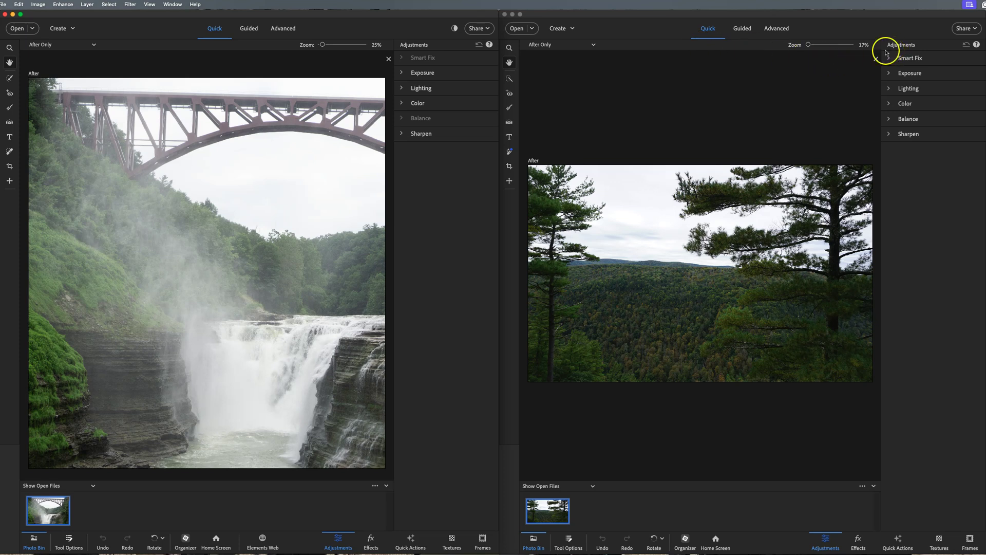
pyautogui.click(403, 62)
pyautogui.click(404, 61)
pyautogui.click(889, 59)
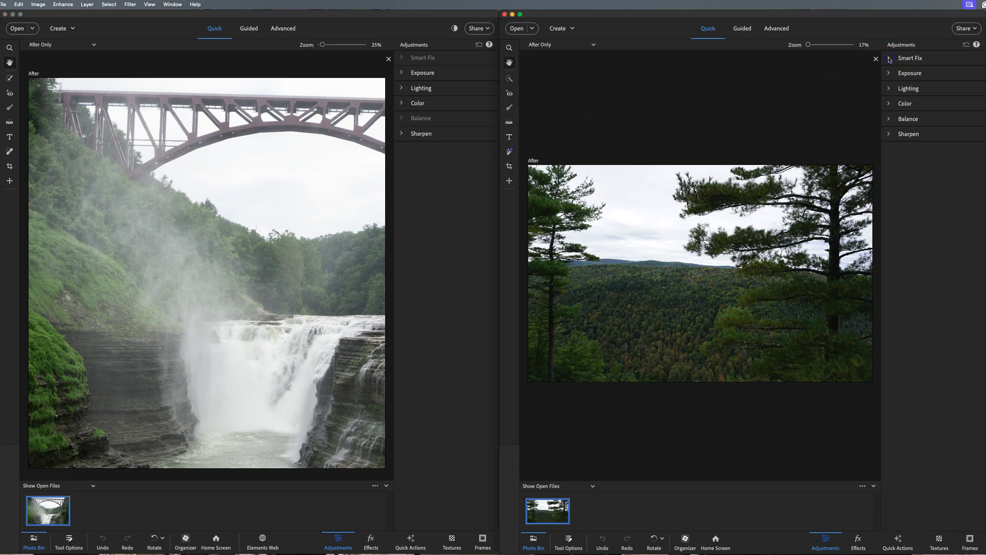
pyautogui.click(889, 60)
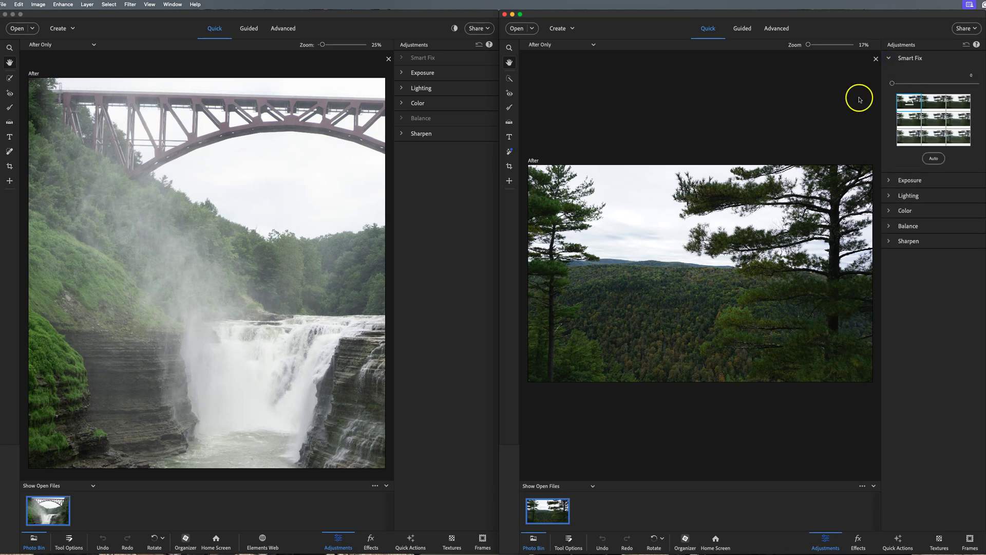
pyautogui.click(436, 159)
pyautogui.click(403, 58)
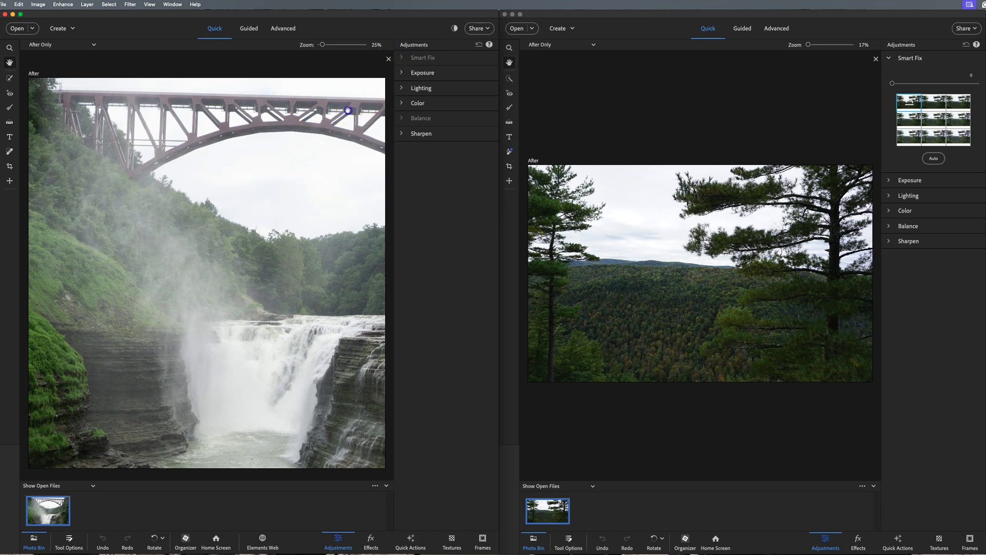
# Expand the Exposure adjustment for both the waterfall photo and the forest photo to compare its controls.
pyautogui.click(402, 76)
pyautogui.click(572, 108)
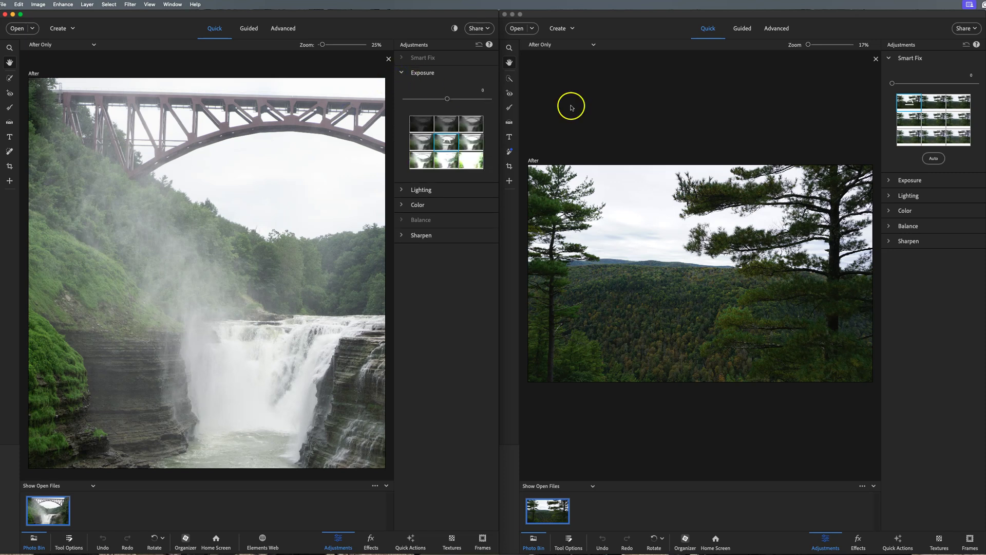
pyautogui.click(888, 181)
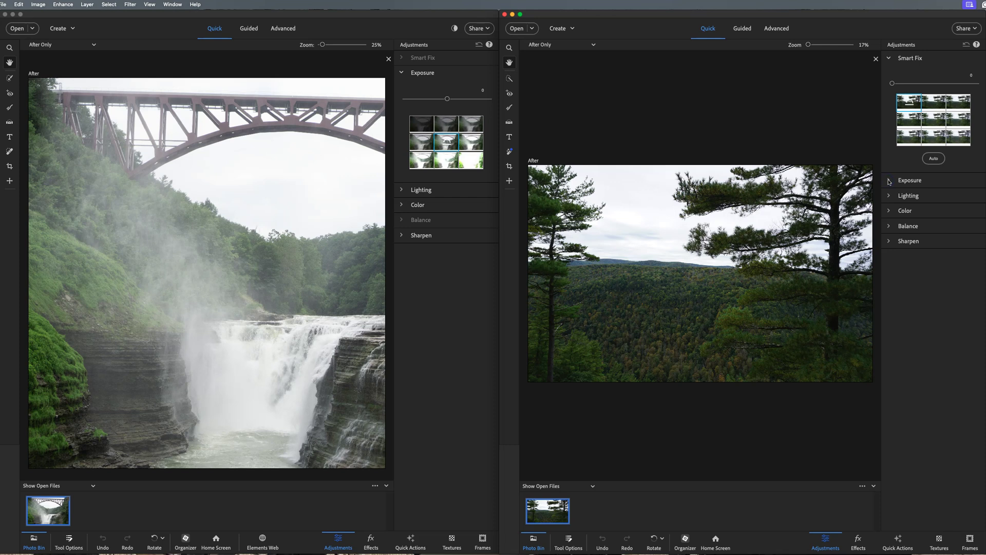
pyautogui.click(889, 182)
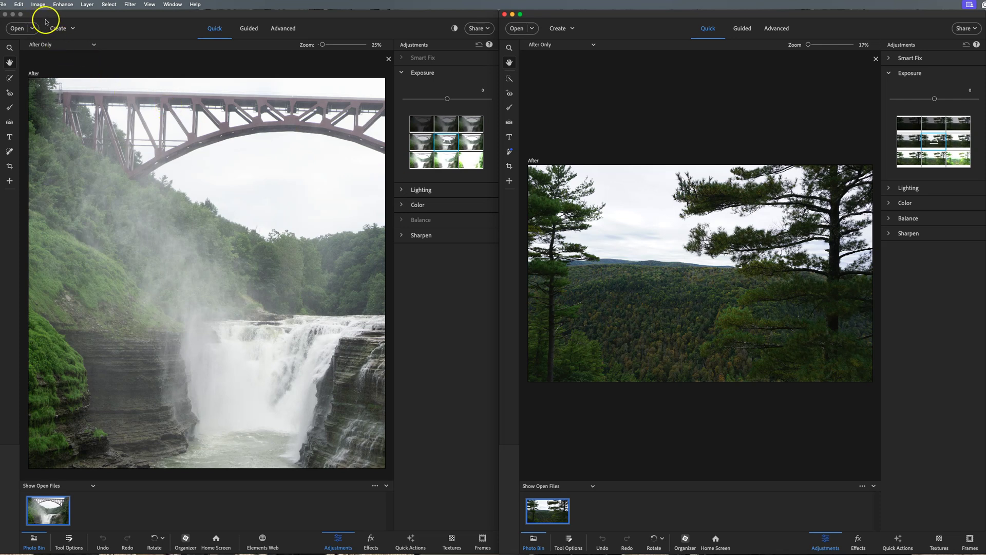
# Save the waterfall photo DSC04168 as a JPEG in the Maine 2019 folder with Maximum quality 12 and Baseline ("Standard") format.
pyautogui.click(72, 28)
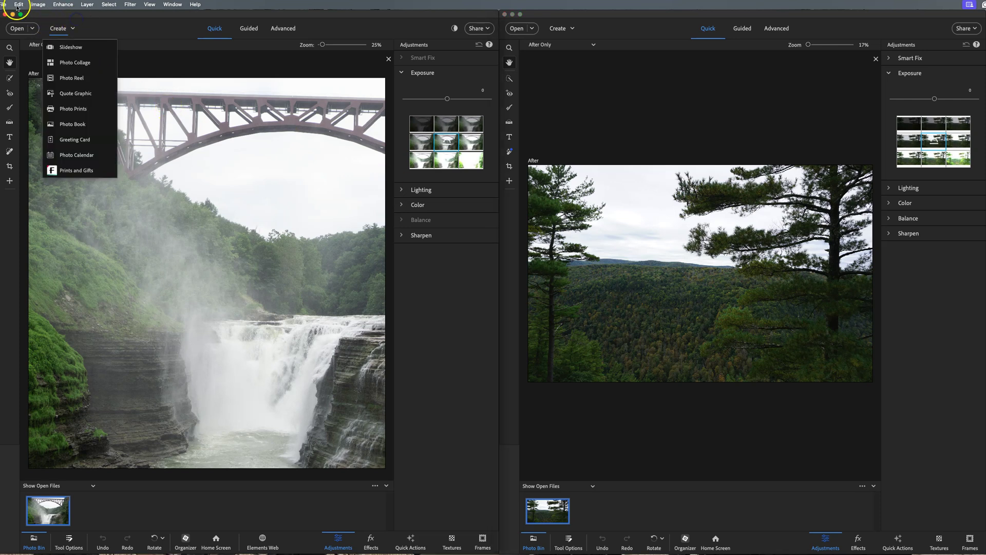
pyautogui.click(50, 13)
pyautogui.click(5, 6)
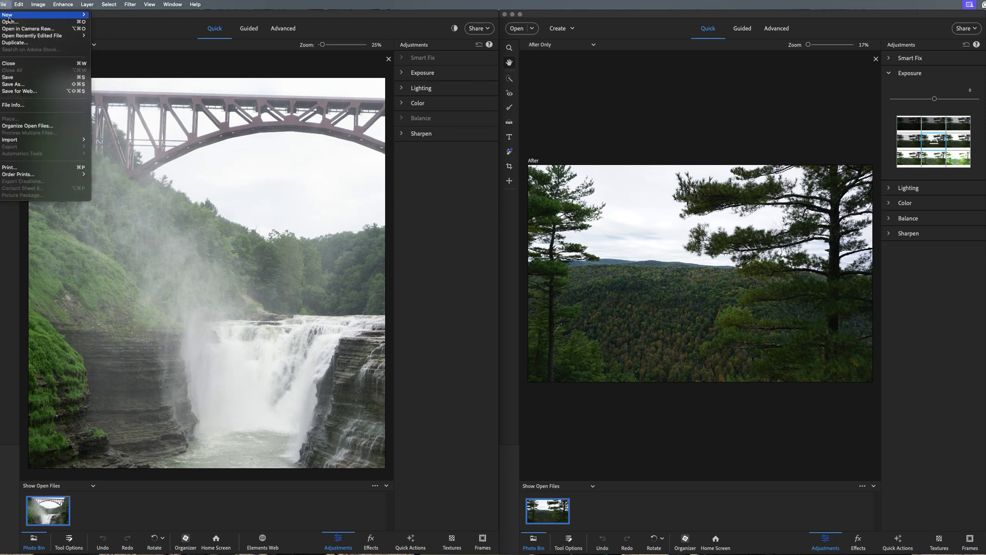
pyautogui.click(12, 85)
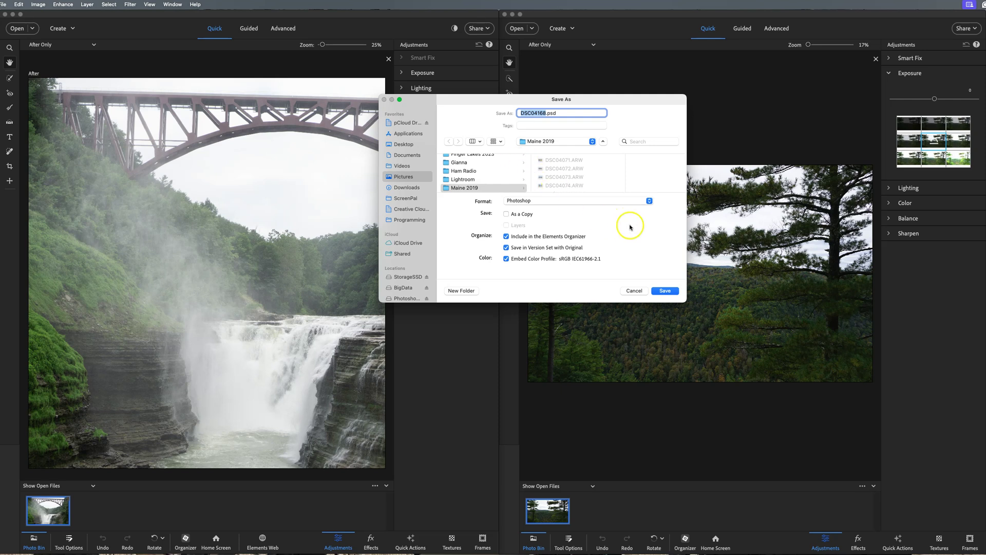
pyautogui.click(649, 201)
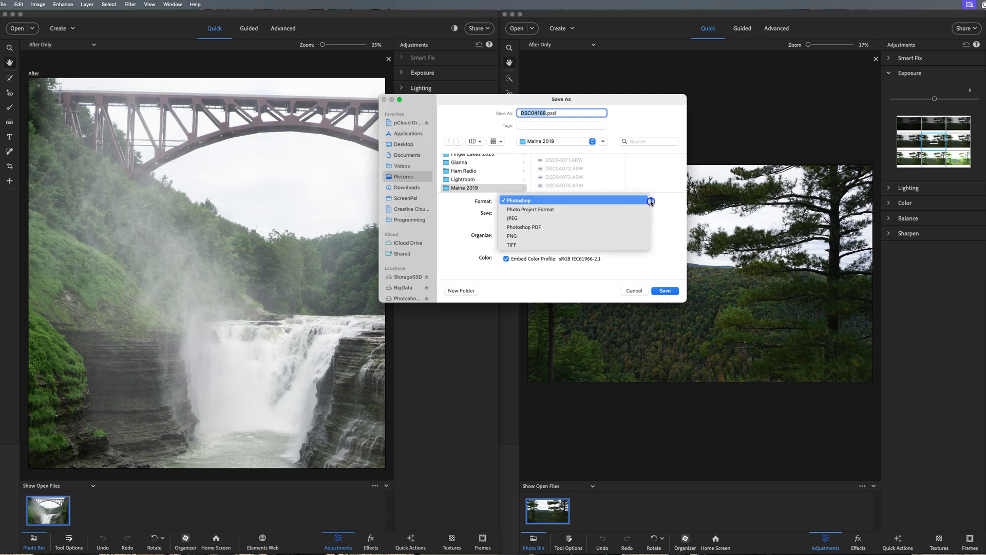
pyautogui.click(559, 218)
pyautogui.click(661, 291)
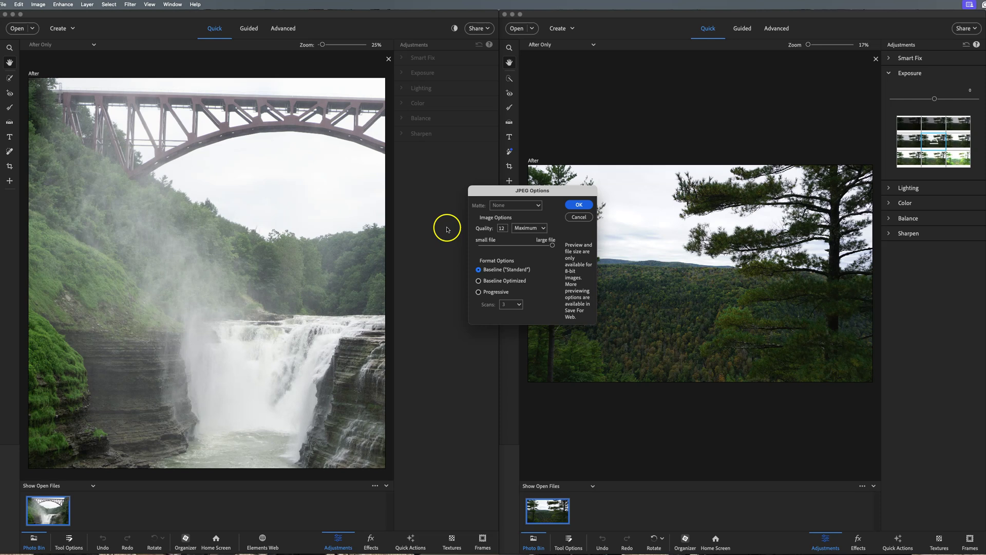
pyautogui.click(579, 204)
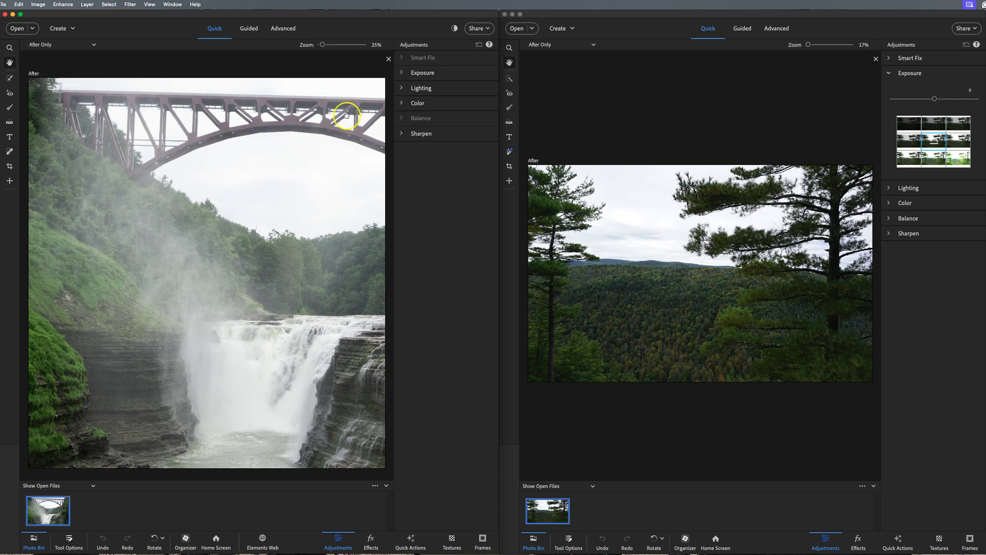
# Expand the Lighting adjustment in both the 2024 and 2025 windows to compare the Shadows, Midtones and Highlights controls.
pyautogui.click(402, 89)
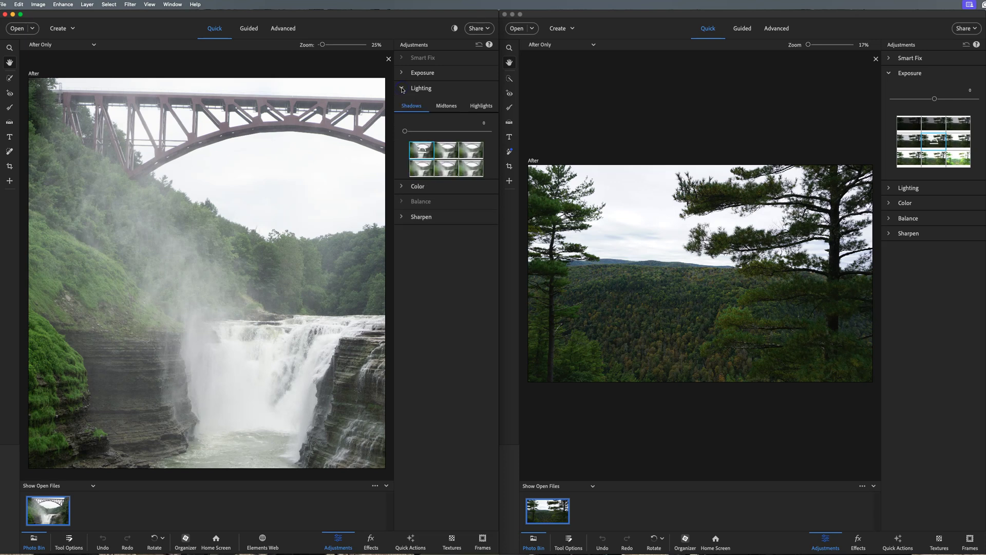
pyautogui.click(890, 189)
pyautogui.click(890, 188)
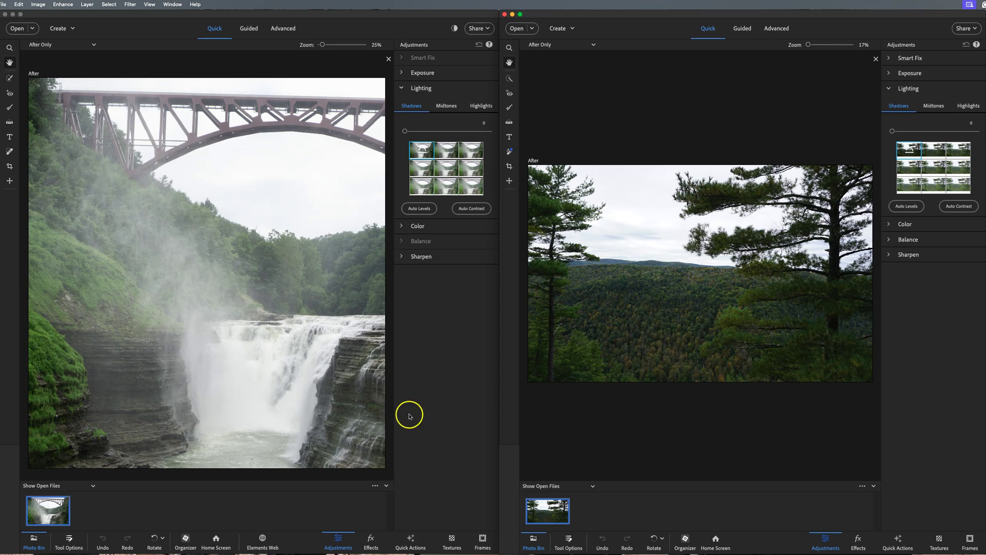
# Show the Effects in both the 2024 and 2025 windows and collapse the Color Match group in each.
pyautogui.click(371, 542)
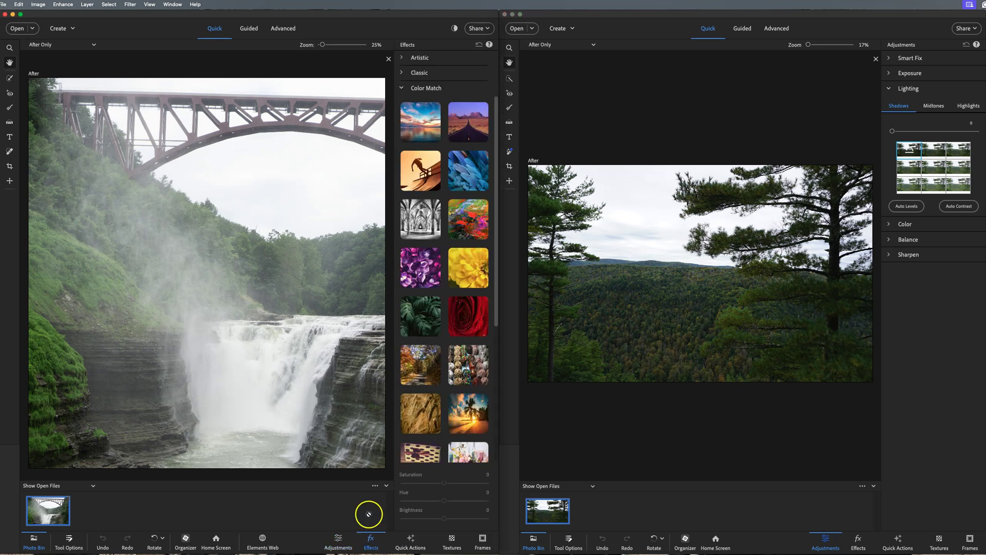
pyautogui.click(405, 88)
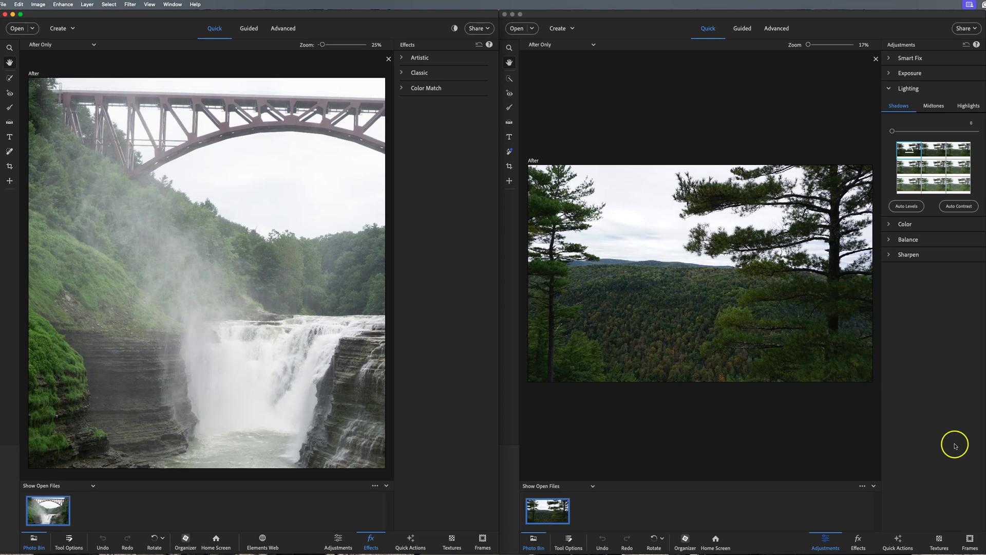
pyautogui.click(857, 539)
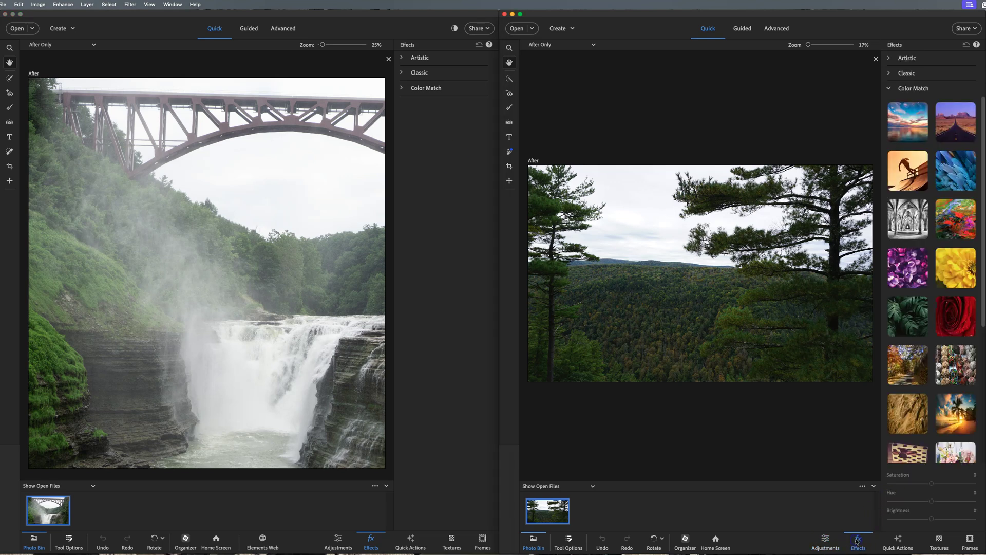
pyautogui.click(889, 90)
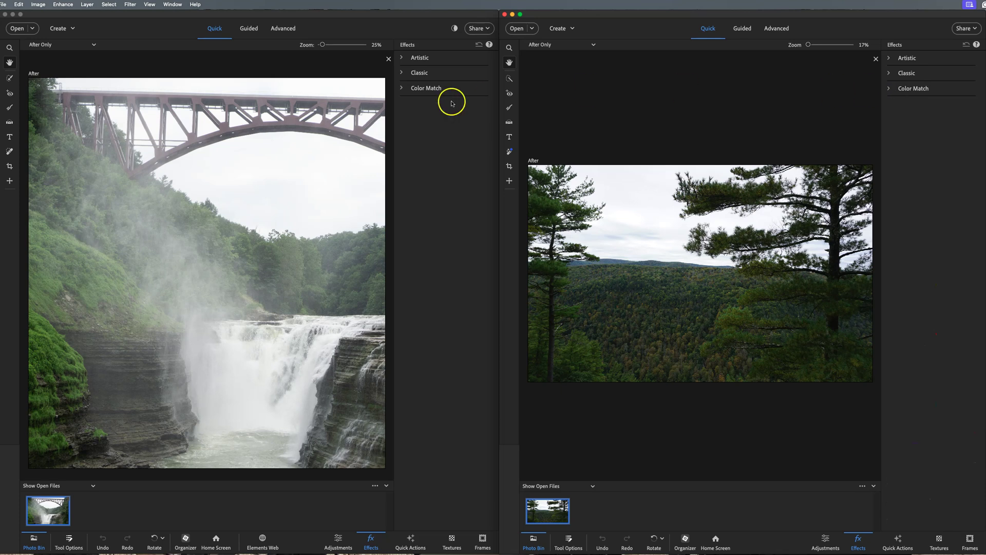
# Expand the Artistic effects for the waterfall photo and browse the presets to the end of the list.
pyautogui.click(403, 60)
pyautogui.click(403, 59)
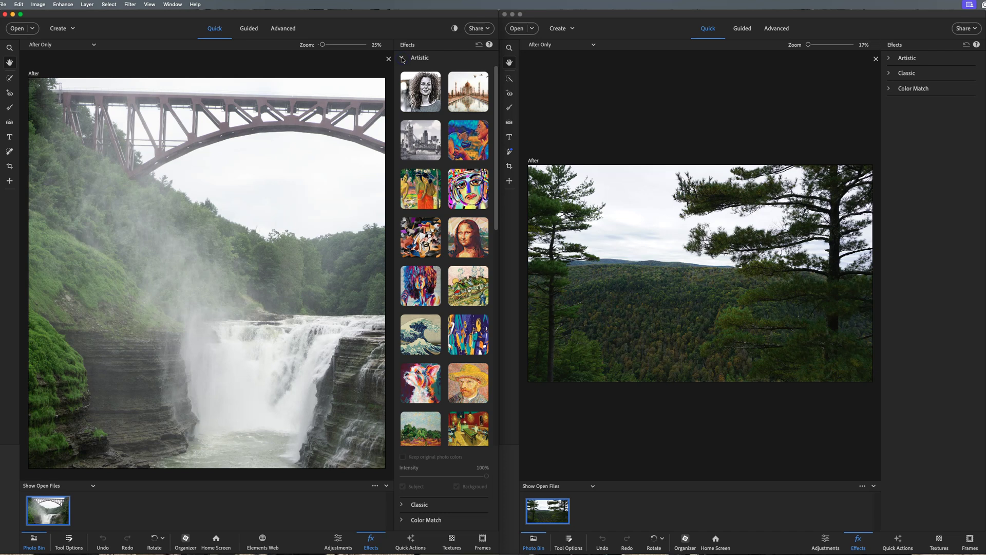
pyautogui.scroll(-5, 429, 219)
pyautogui.scroll(-10, 430, 220)
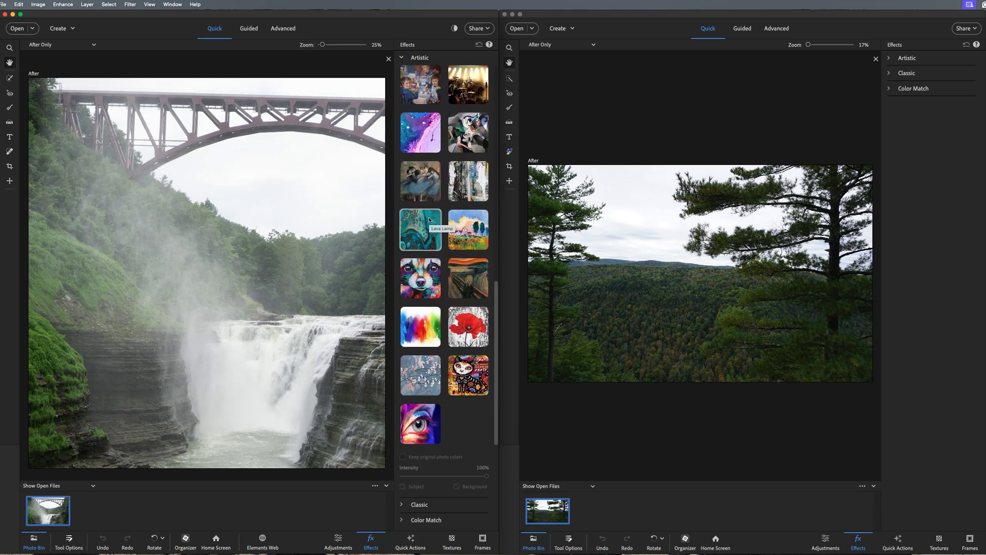
# Browse the Artistic effects for the forest photo to the end, and collapse the Artistic group in both windows.
pyautogui.click(890, 59)
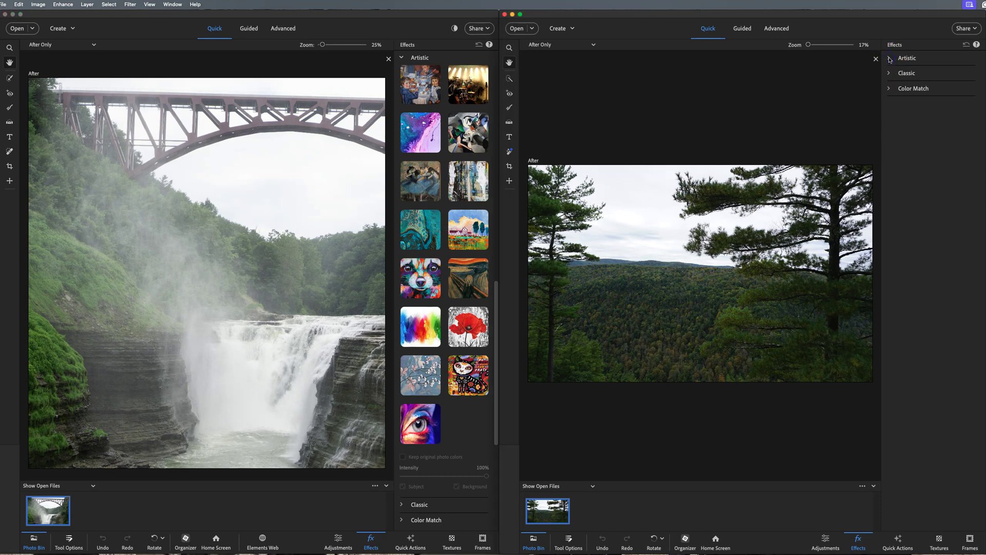
pyautogui.click(890, 59)
pyautogui.scroll(-5, 905, 203)
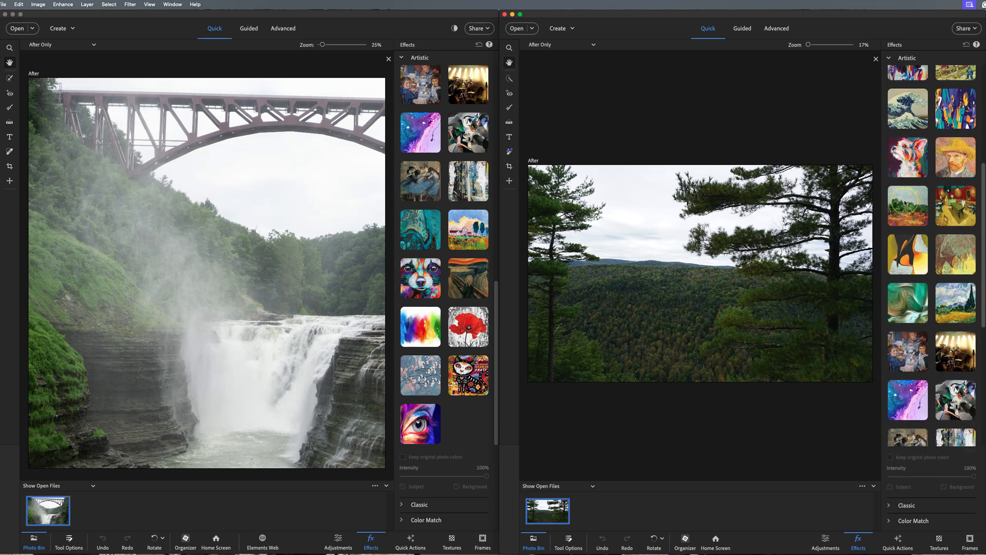
pyautogui.scroll(-2, 905, 203)
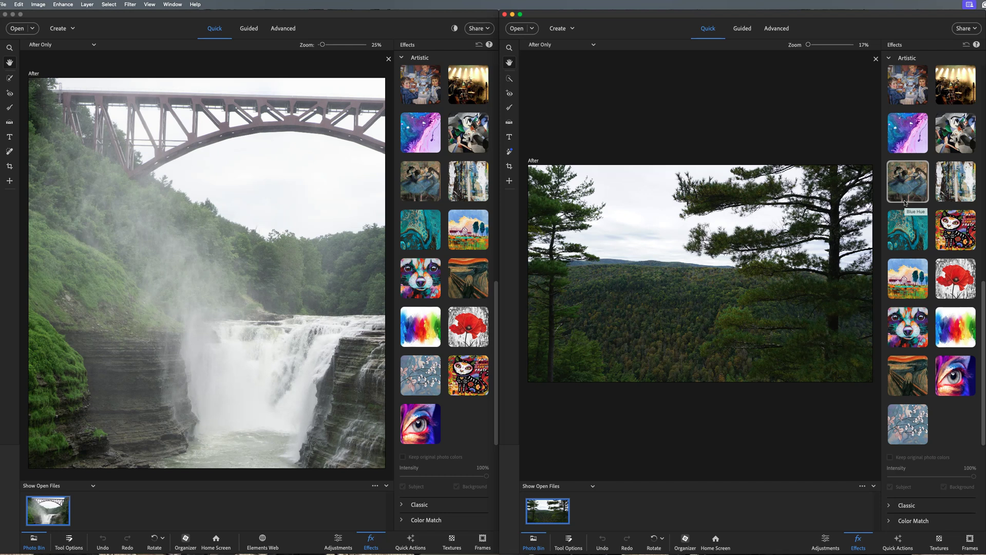
pyautogui.click(905, 203)
pyautogui.click(899, 88)
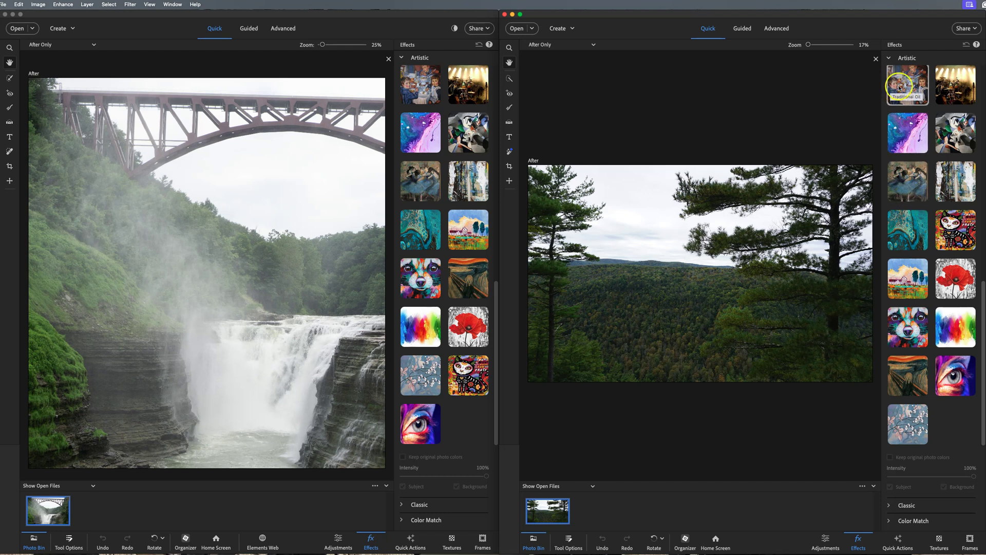
pyautogui.click(890, 59)
pyautogui.click(398, 61)
pyautogui.click(401, 60)
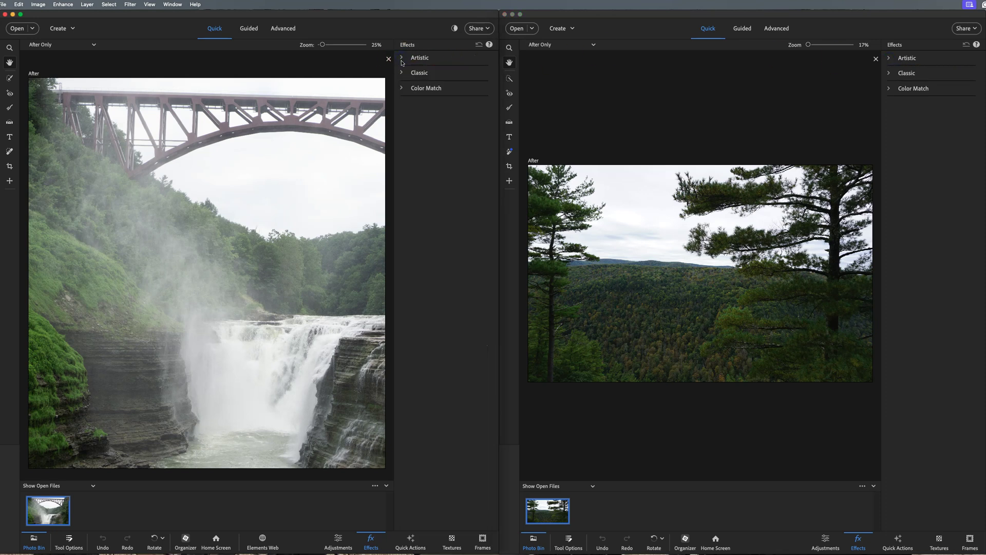
# Expand the Classic effects in both windows and compare the presets down to Light Leak.
pyautogui.click(402, 73)
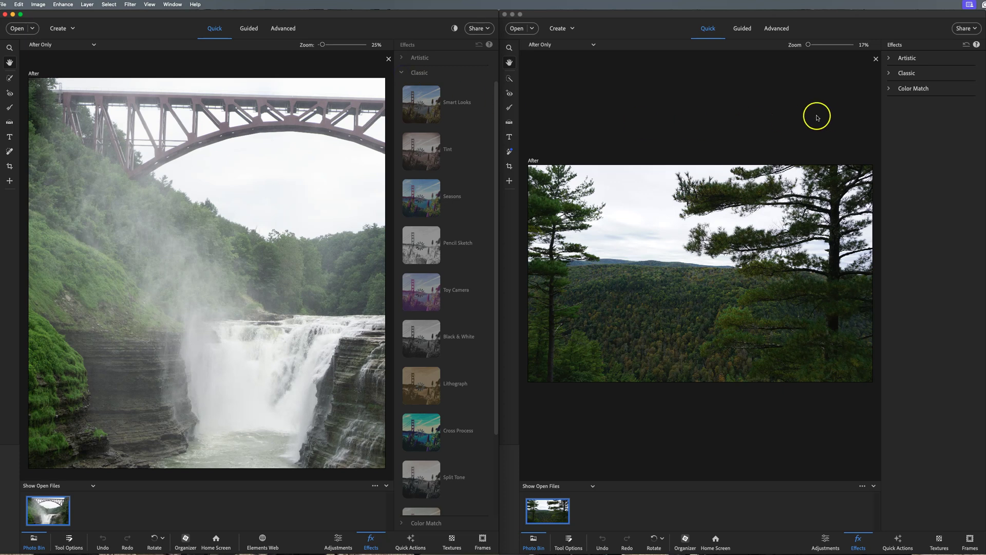
pyautogui.click(889, 75)
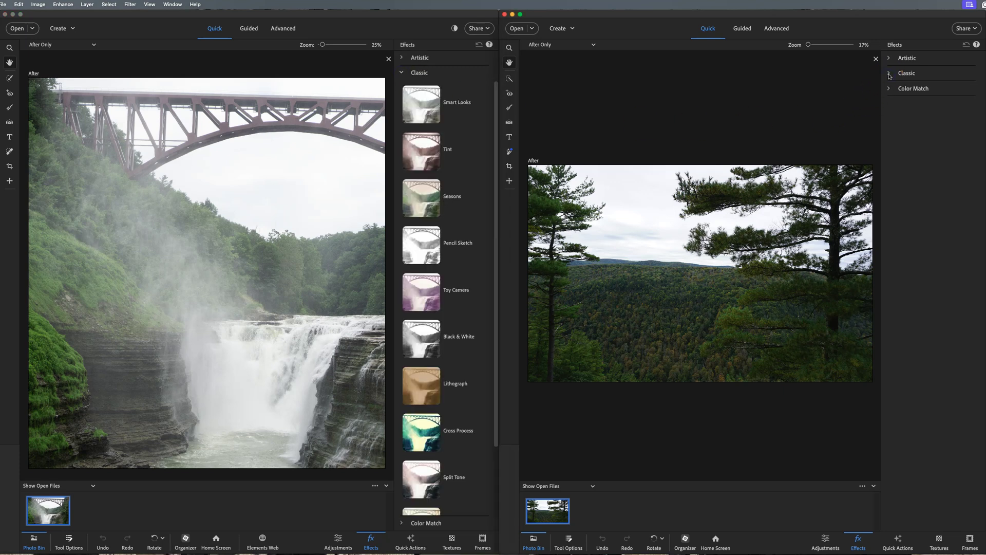
pyautogui.click(890, 75)
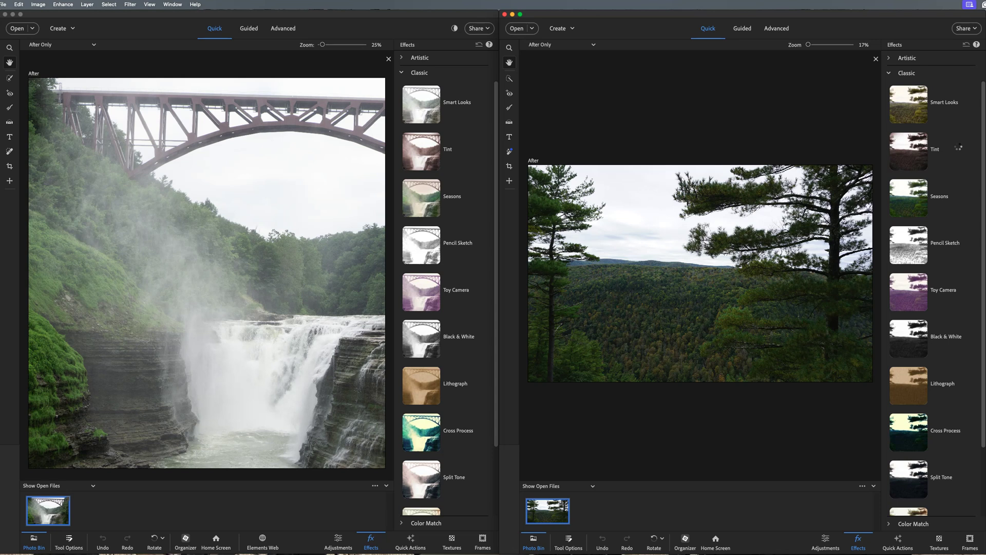
pyautogui.scroll(-3, 961, 221)
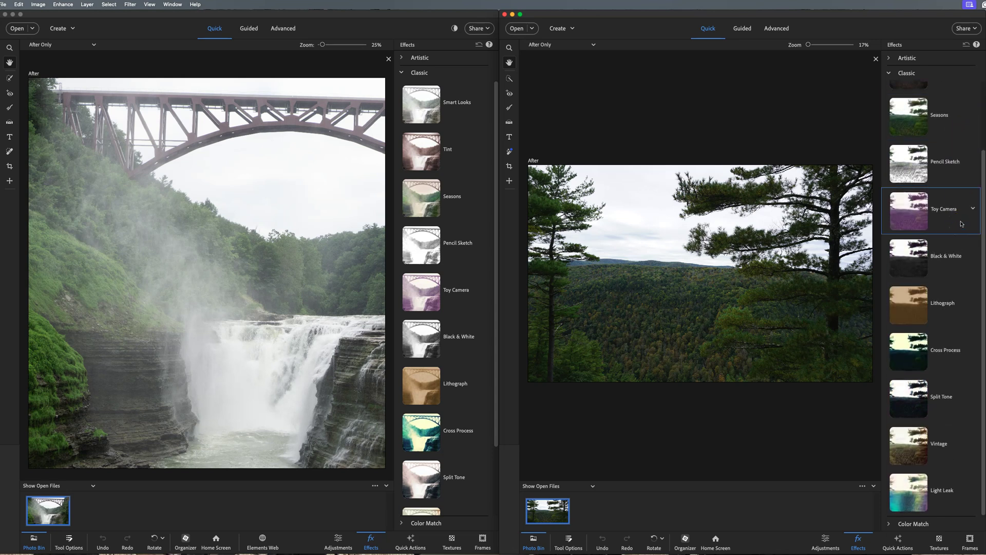
pyautogui.scroll(-3, 475, 297)
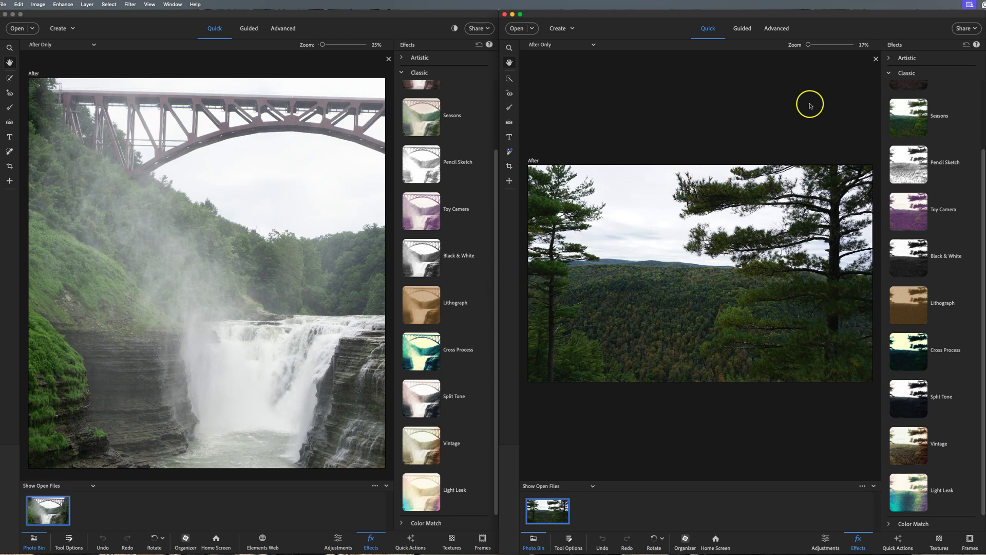
# Collapse the Classic effects and expand the Color Match group in both the 2024 and 2025 windows.
pyautogui.click(890, 74)
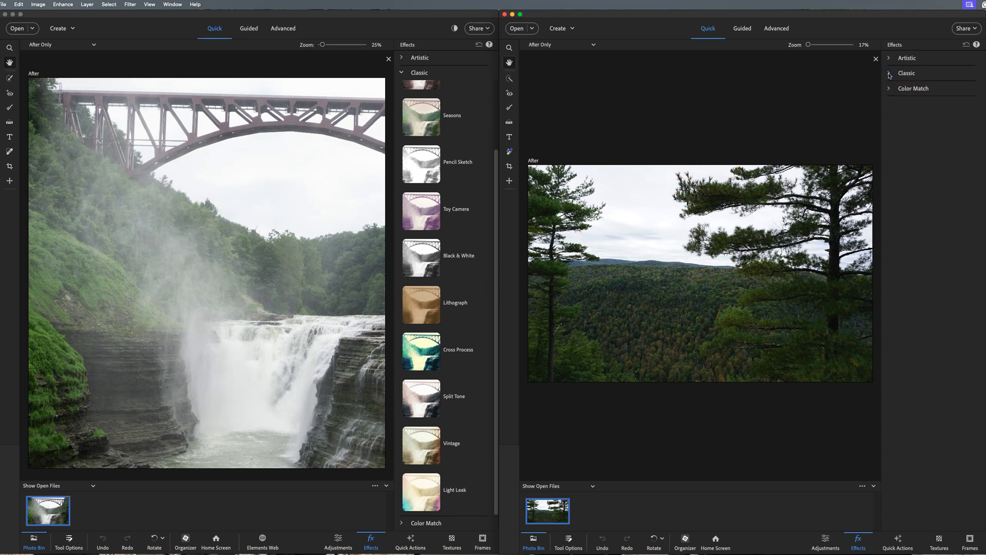
pyautogui.click(402, 74)
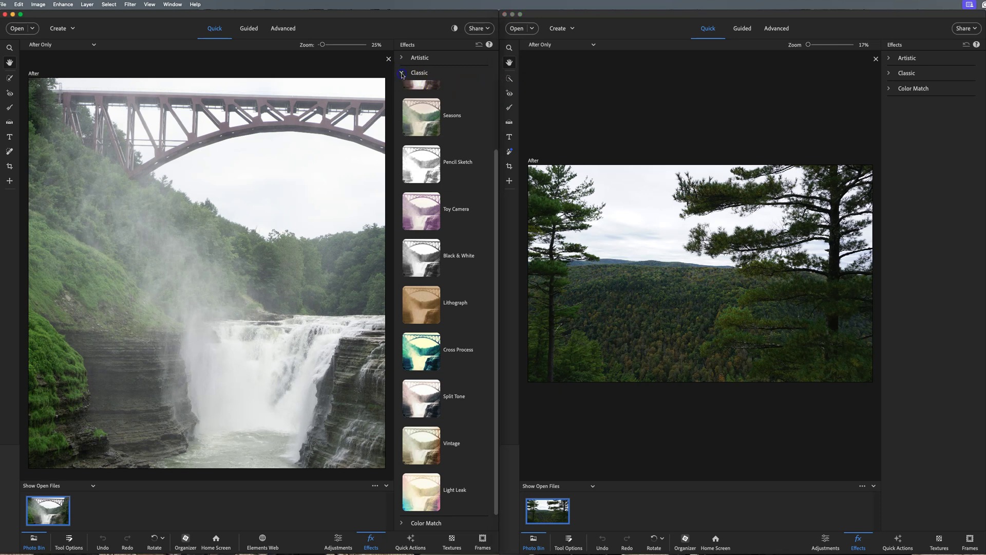
pyautogui.click(402, 74)
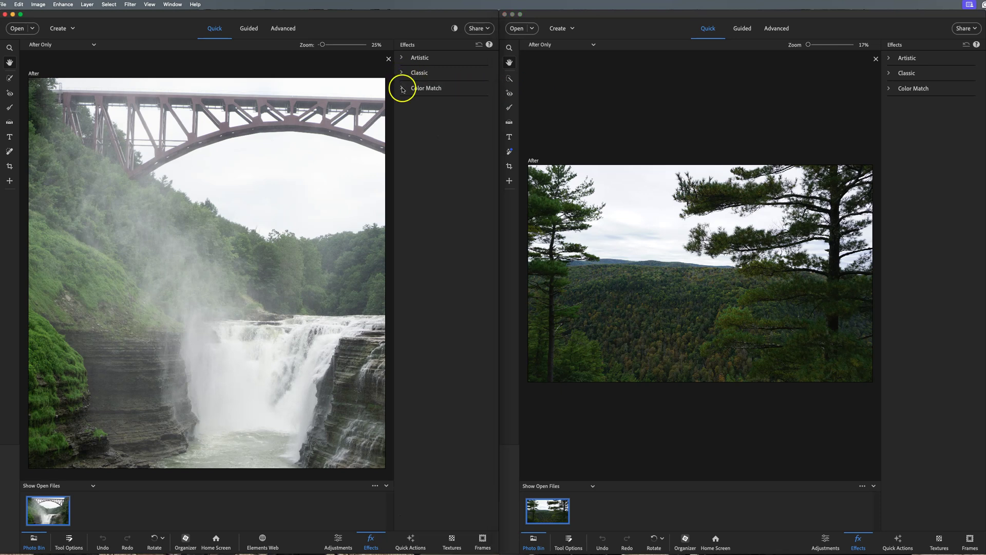
pyautogui.click(402, 88)
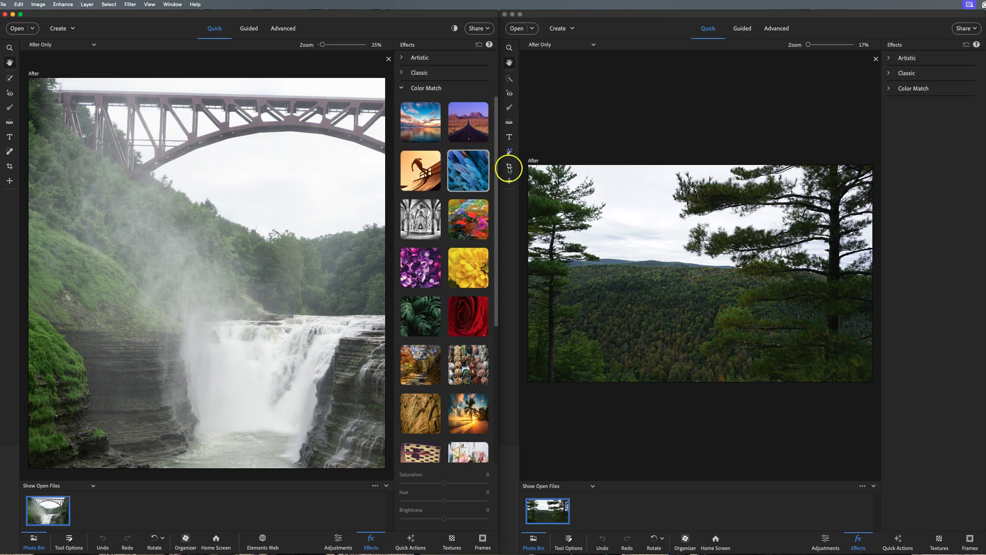
pyautogui.click(890, 89)
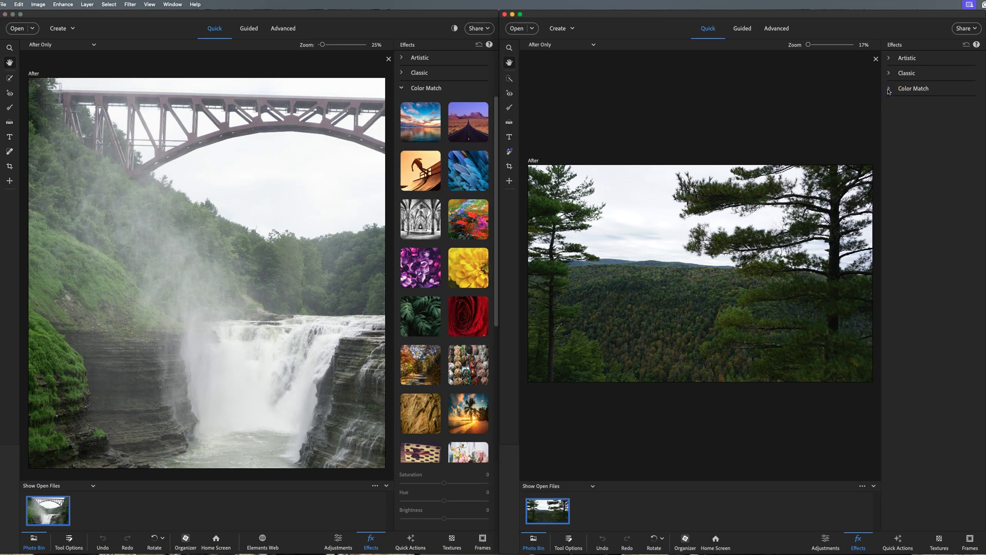
pyautogui.click(888, 91)
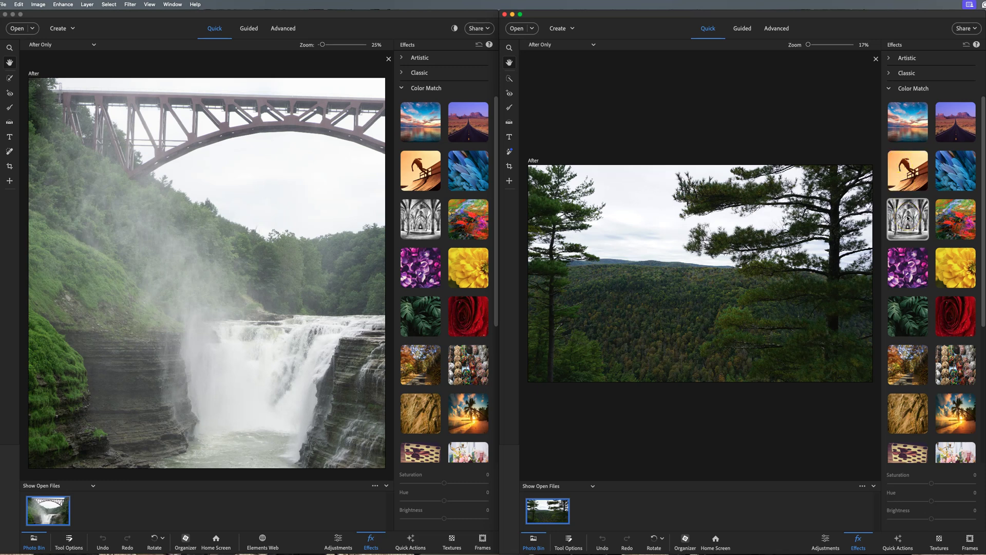
# Browse the Color Match presets to the end in both windows and collapse the group in each.
pyautogui.scroll(-2, 934, 273)
pyautogui.scroll(-3, 934, 274)
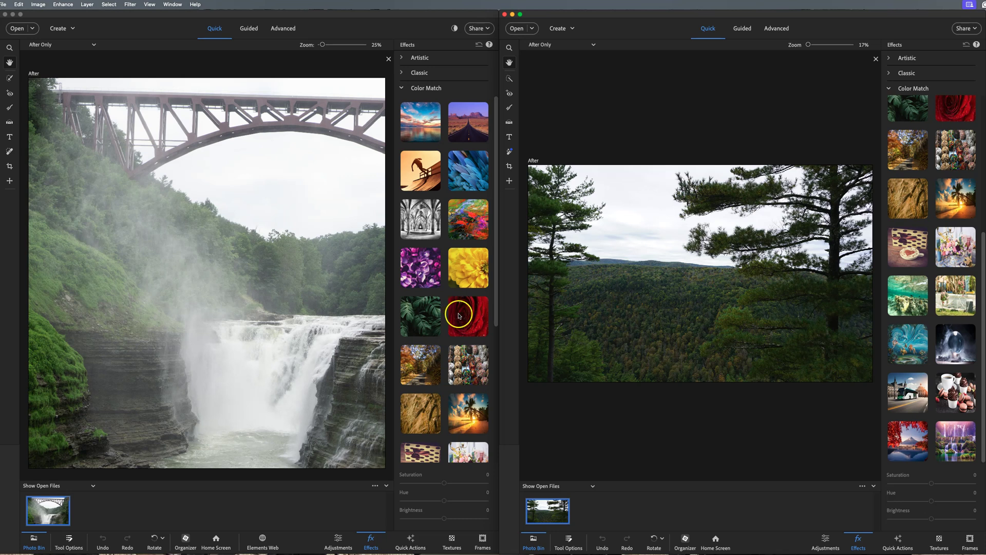
pyautogui.scroll(-5, 458, 315)
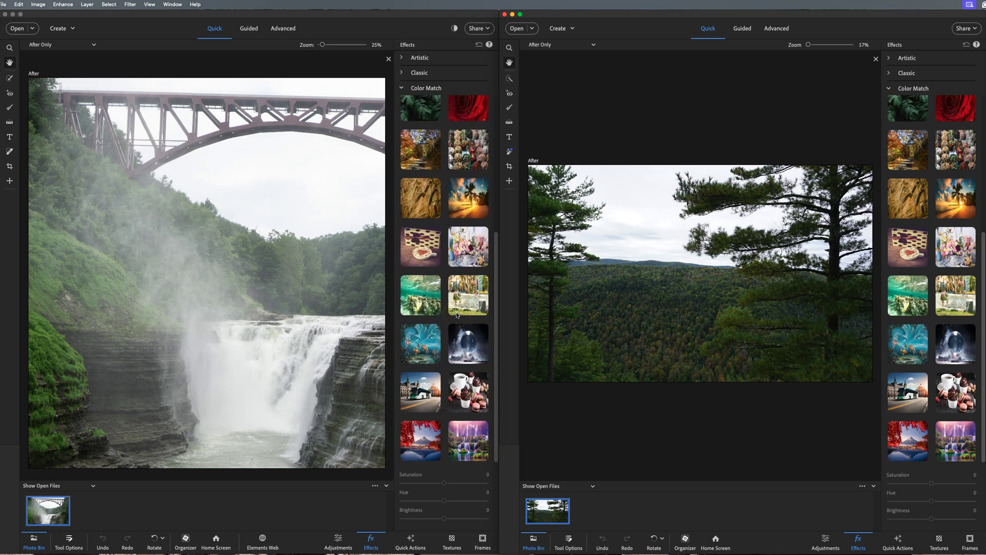
pyautogui.scroll(5, 457, 315)
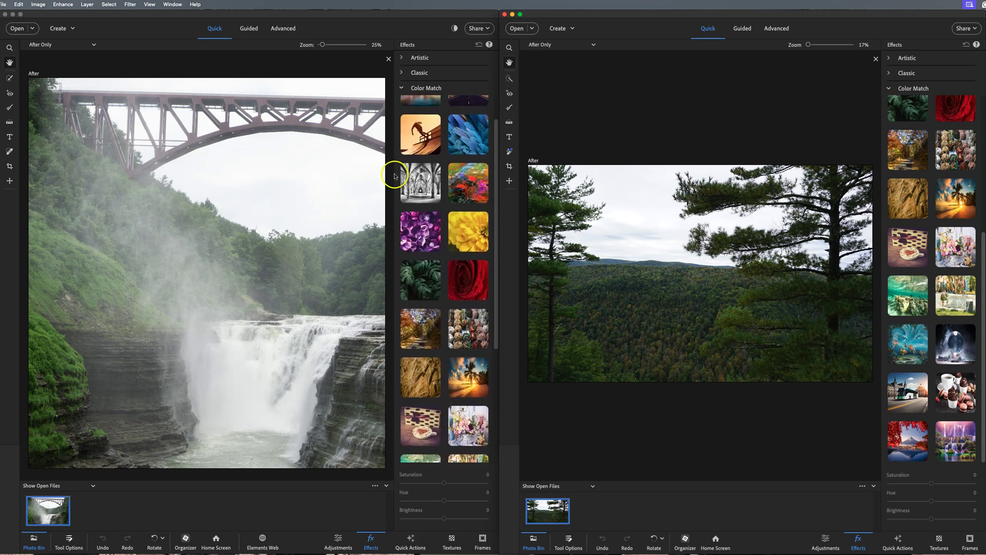
pyautogui.click(403, 89)
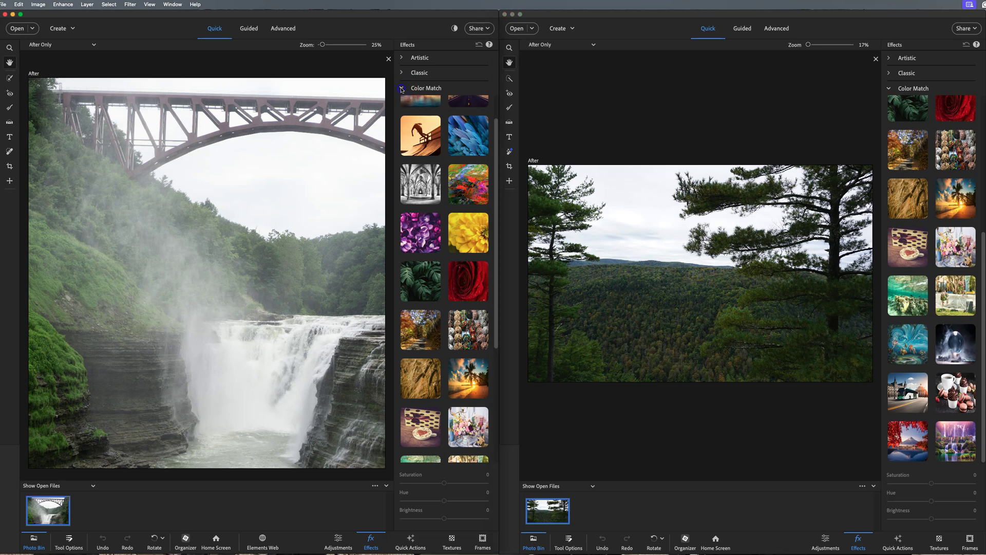
pyautogui.click(402, 89)
pyautogui.click(891, 90)
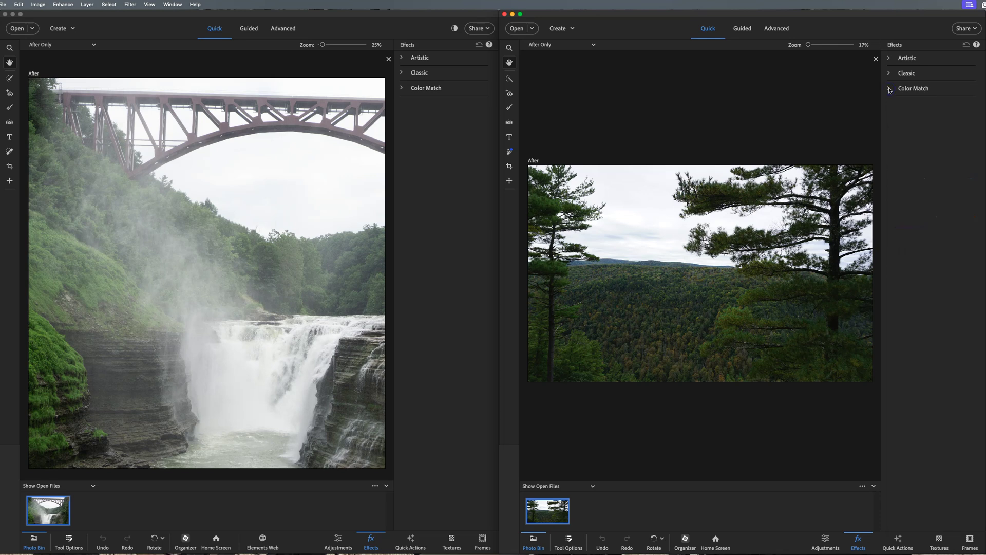
# Show the Quick Actions for the waterfall photo and collapse every group from Auto to Effects.
pyautogui.click(409, 542)
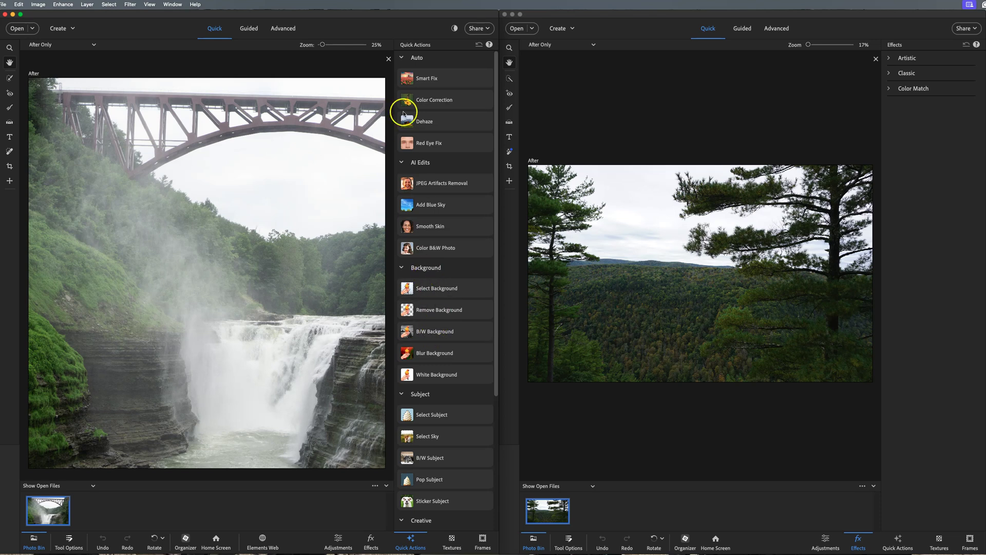
pyautogui.click(401, 58)
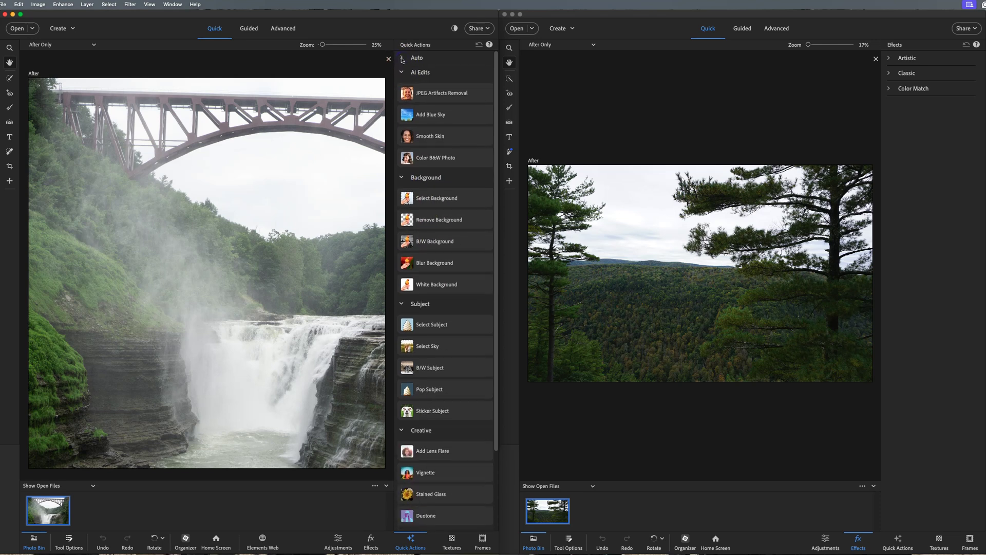
pyautogui.click(402, 73)
pyautogui.click(402, 88)
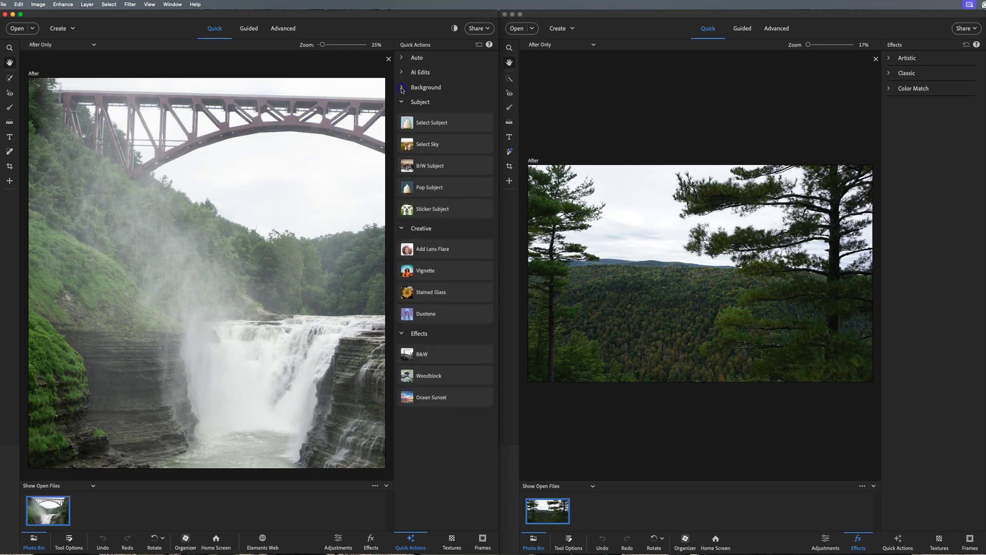
pyautogui.click(401, 103)
pyautogui.click(402, 116)
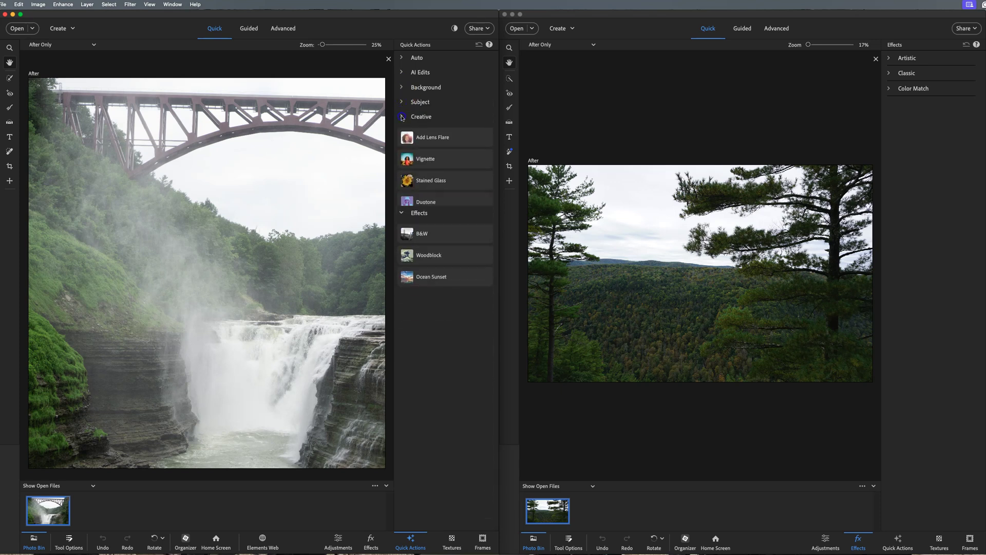
pyautogui.click(402, 132)
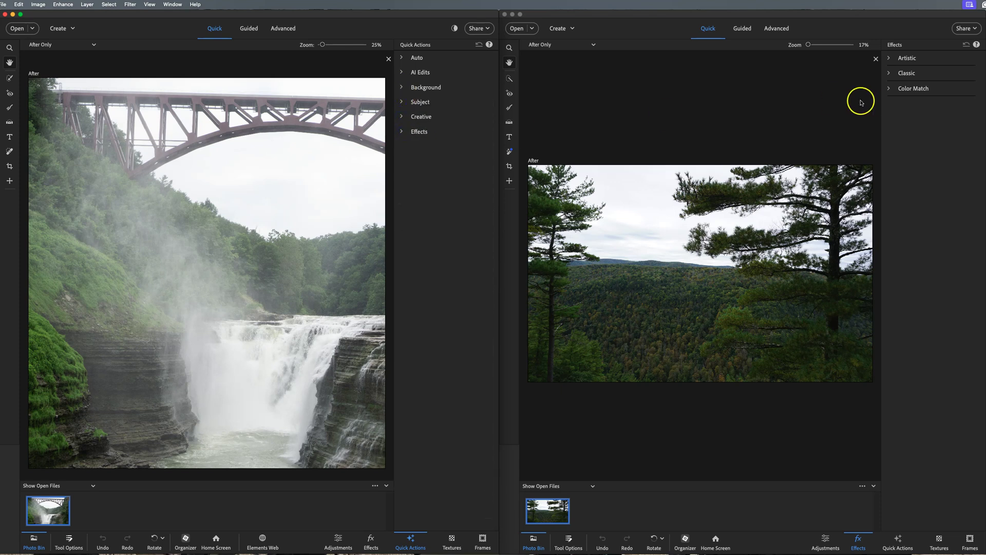
# Show the Quick Actions for the forest photo and collapse every group, including Add Motion.
pyautogui.click(899, 541)
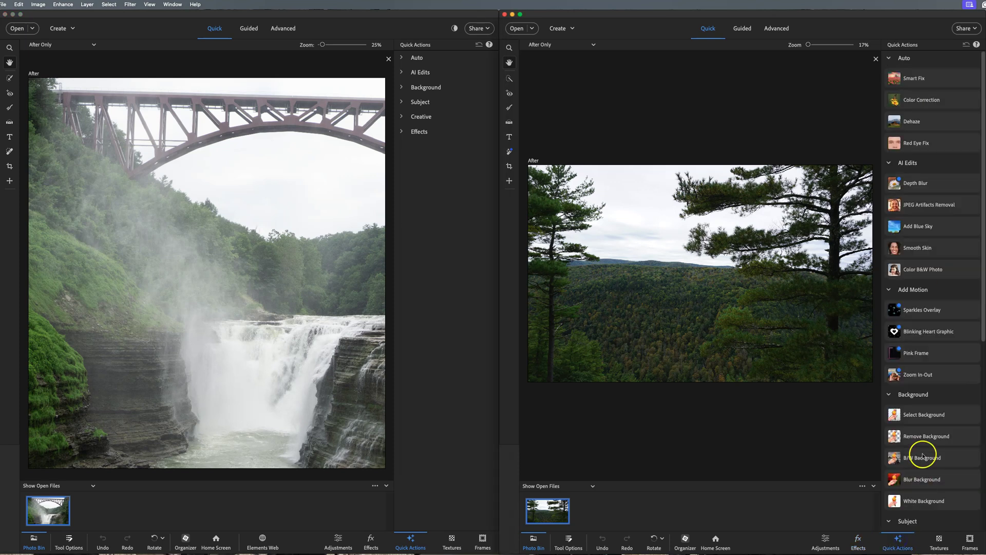
pyautogui.click(889, 59)
pyautogui.click(889, 72)
pyautogui.click(889, 88)
pyautogui.click(889, 102)
pyautogui.click(889, 118)
pyautogui.click(889, 132)
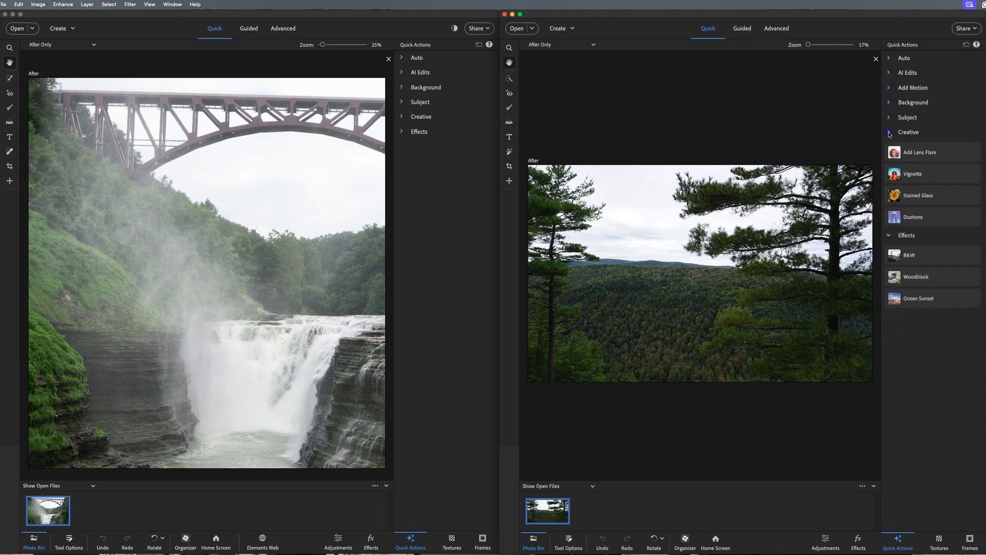
pyautogui.click(889, 147)
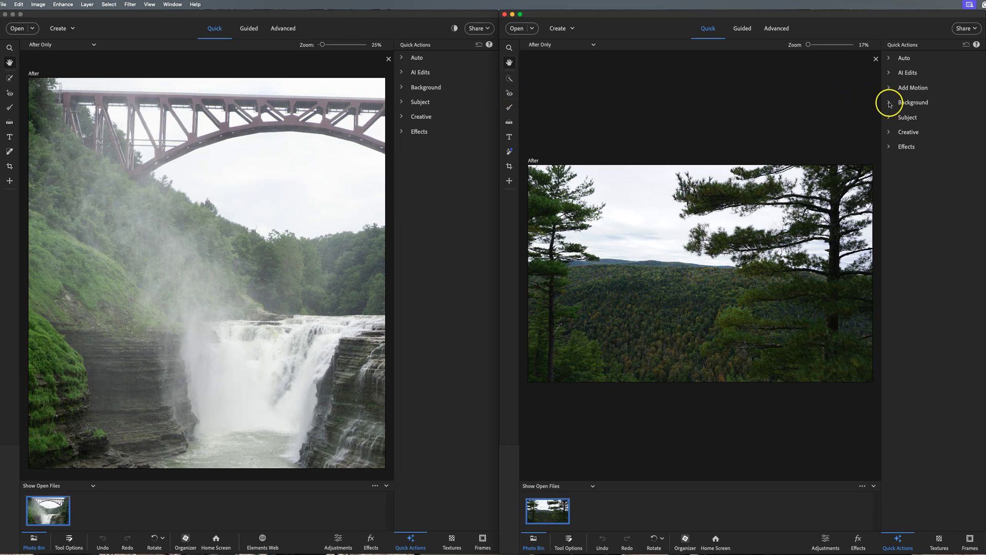
# Expand the Background quick actions in both windows and compare their entries.
pyautogui.click(890, 104)
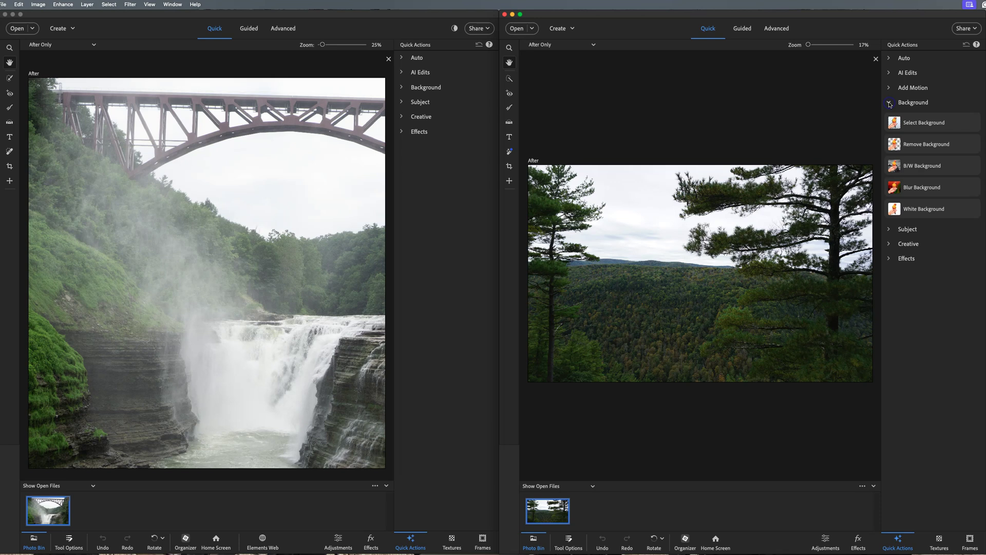
pyautogui.click(399, 92)
pyautogui.click(402, 88)
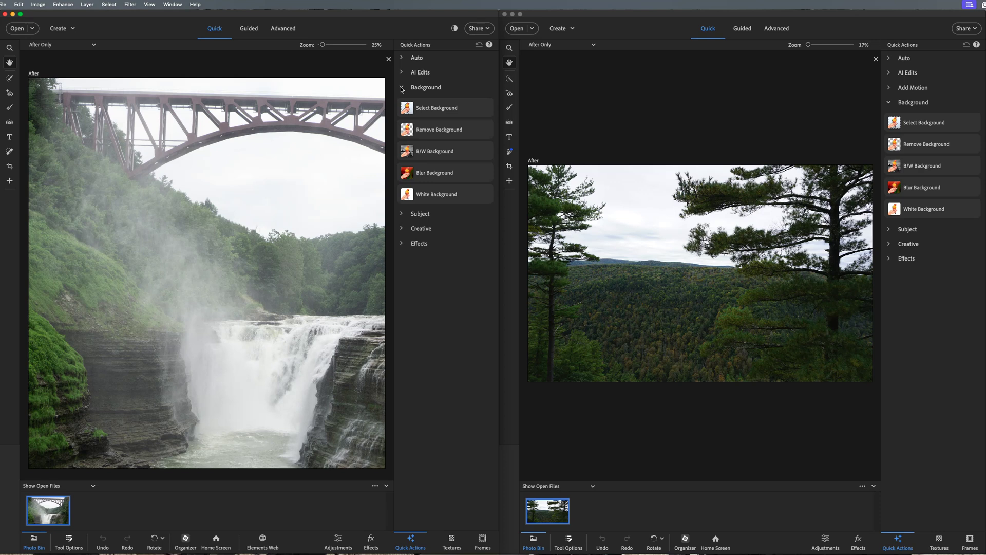
# Collapse the Background quick actions and expand the AI Edits group in both windows.
pyautogui.click(402, 89)
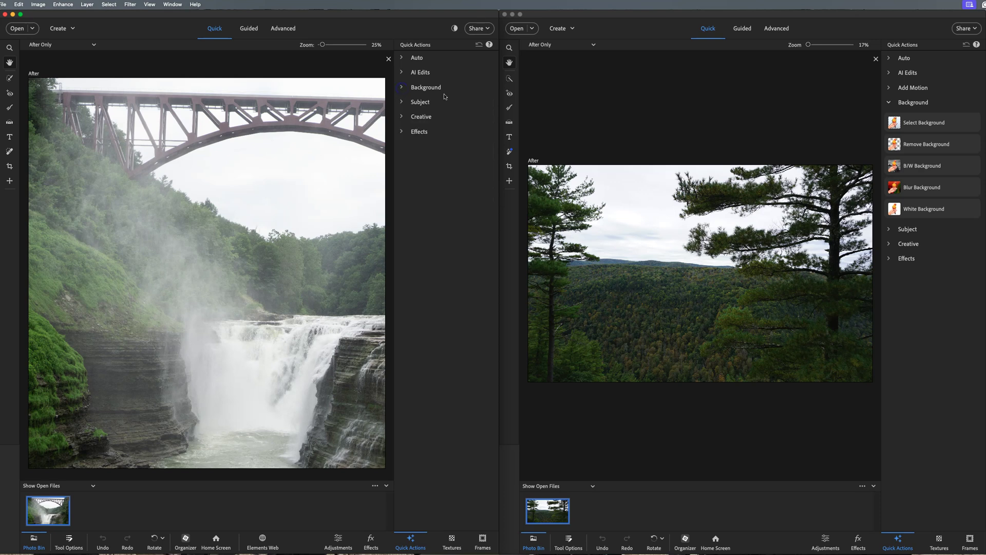
pyautogui.click(891, 103)
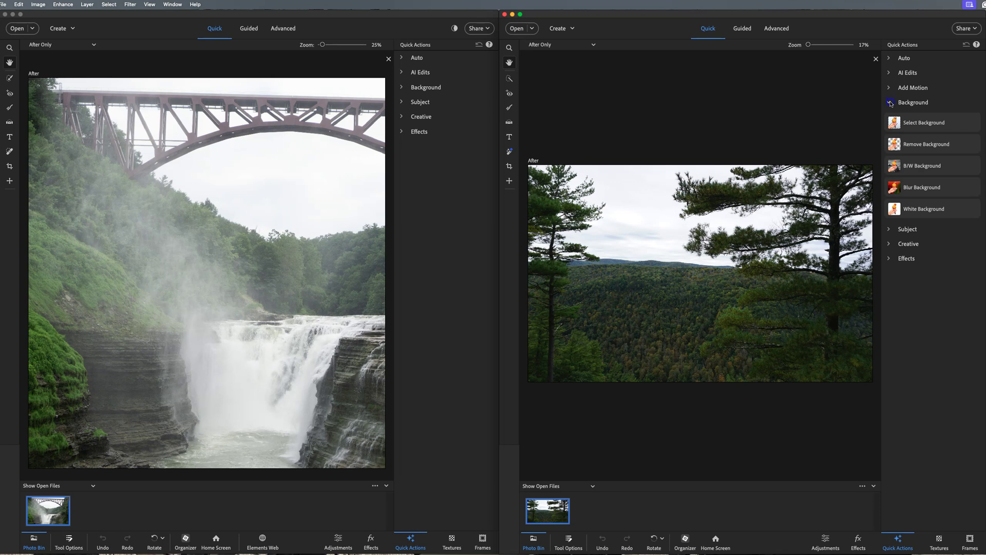
pyautogui.click(890, 103)
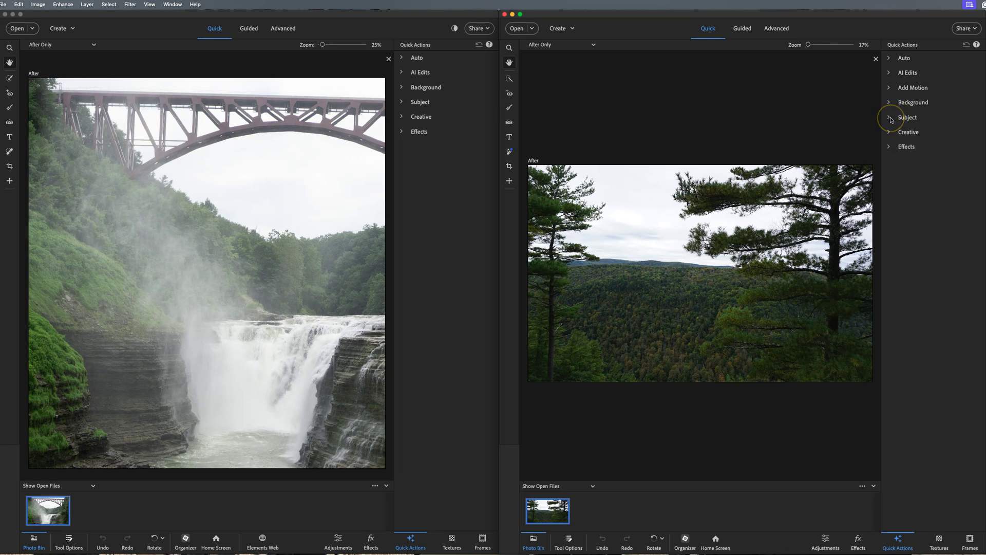
pyautogui.click(890, 75)
pyautogui.click(403, 74)
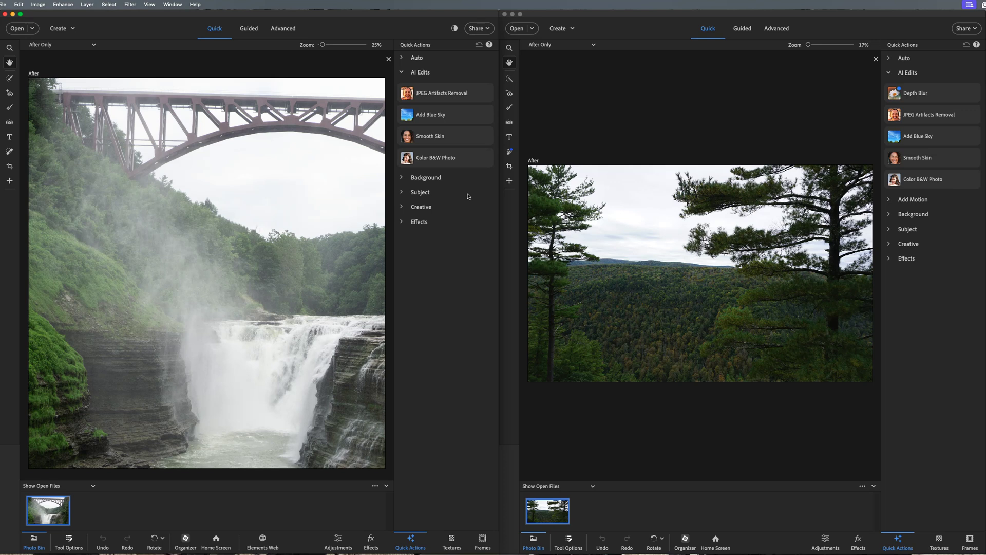
# Start opening another photo in the 2025 window and look through the Maine 2019 folder within Pictures.
pyautogui.click(518, 30)
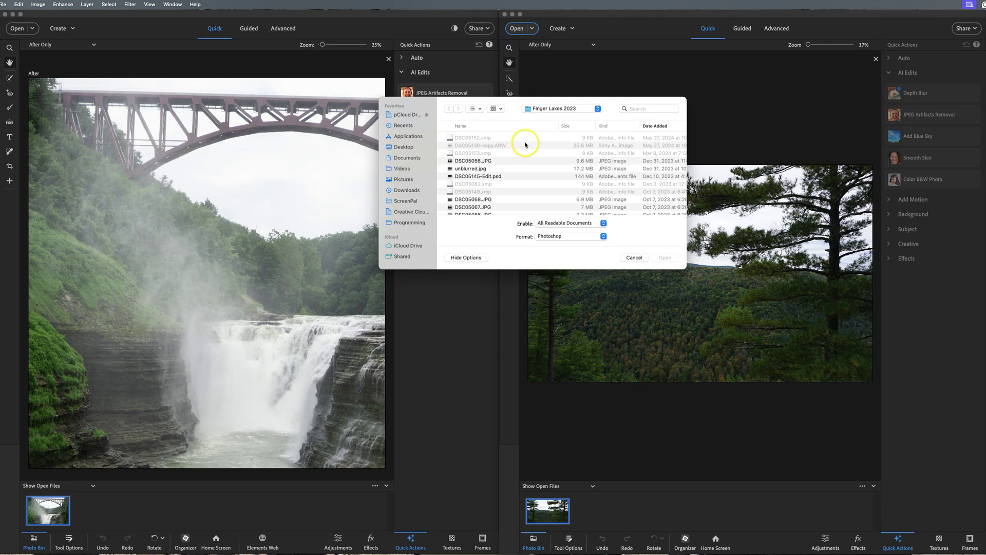
pyautogui.click(598, 111)
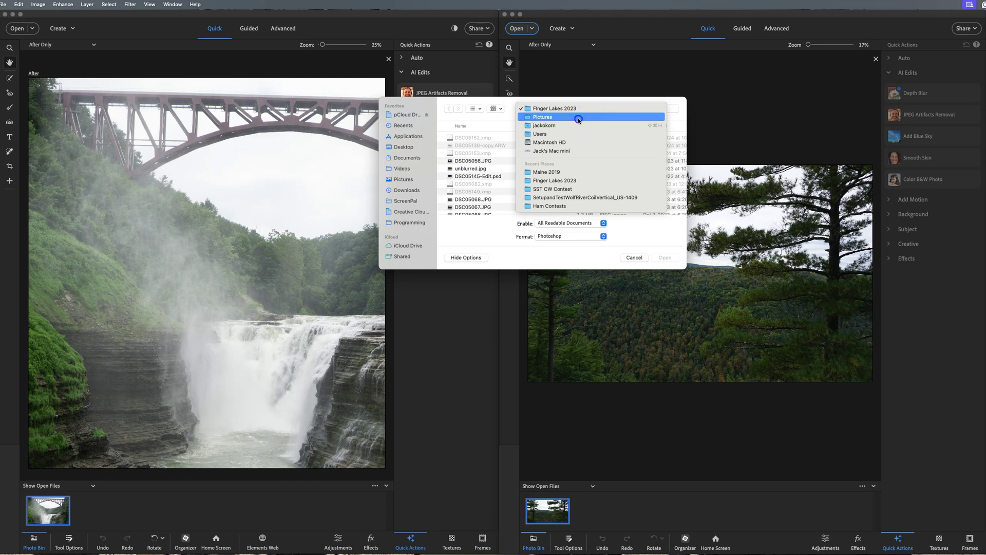
pyautogui.click(579, 118)
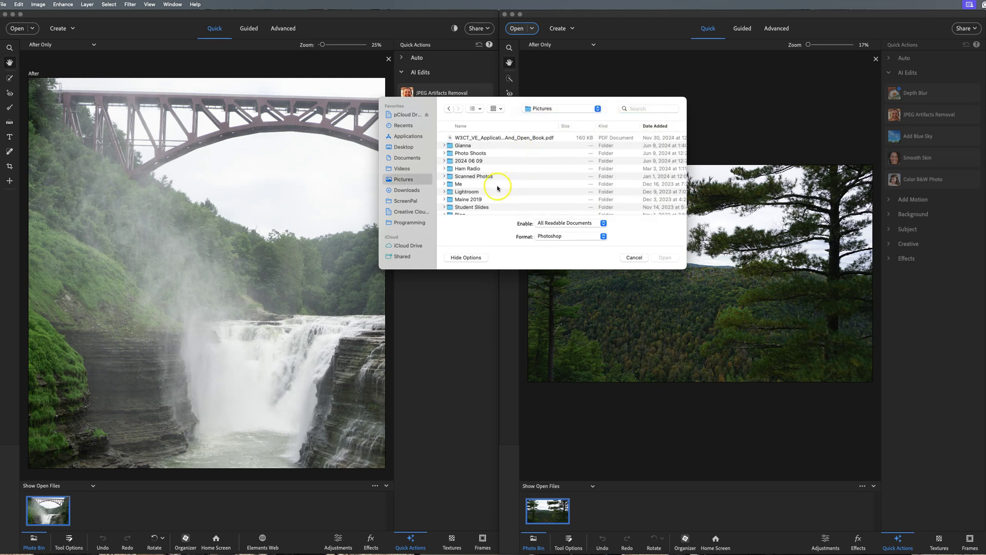
pyautogui.doubleClick(478, 199)
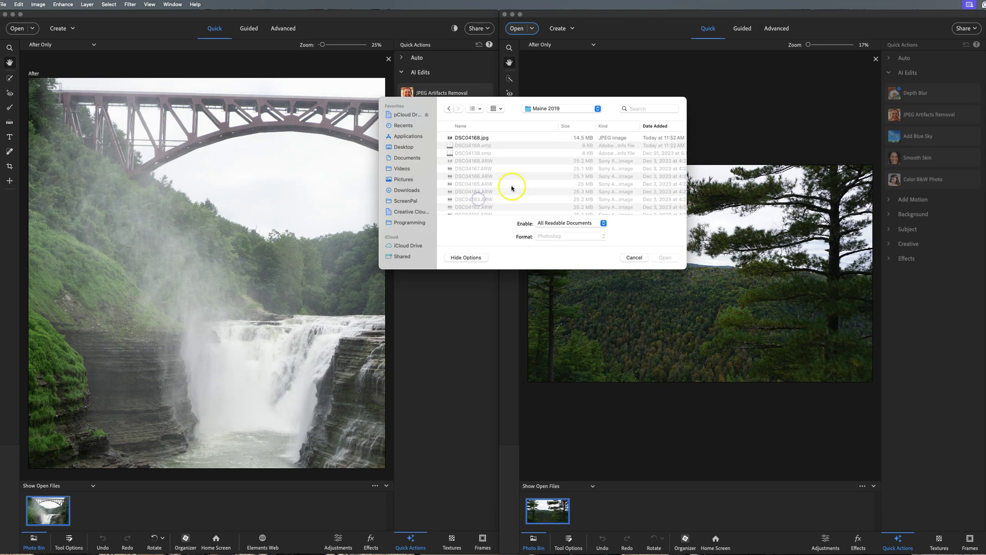
pyautogui.scroll(-2, 492, 187)
pyautogui.scroll(-5, 491, 187)
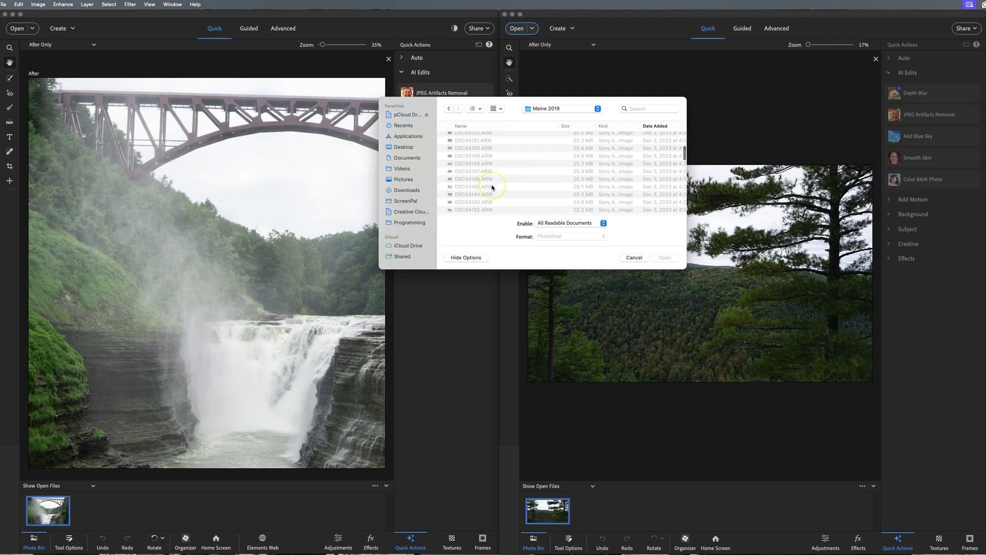
pyautogui.scroll(7, 491, 187)
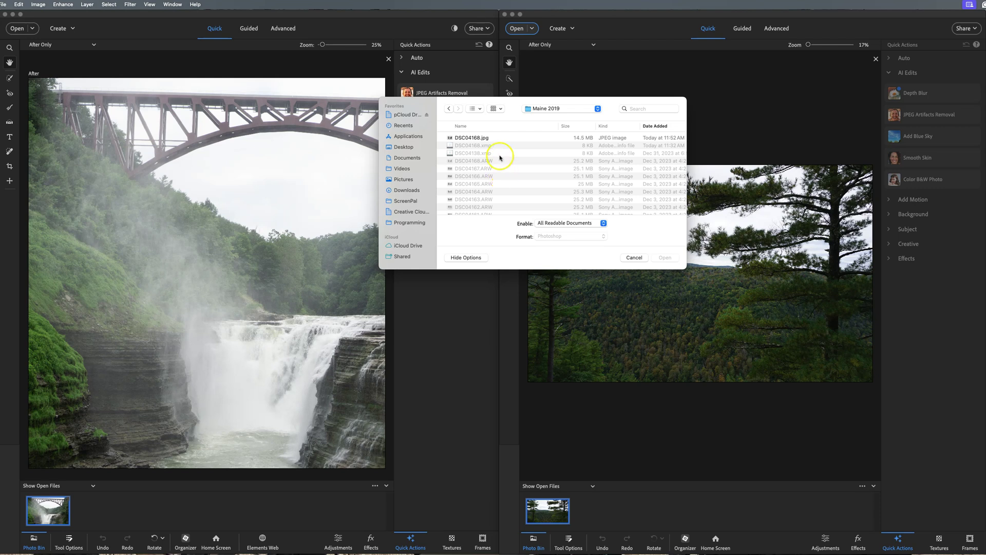
# Go back to the Pictures folder, look through the folder of portrait photos inside it and select DSC05301.jpg.
pyautogui.click(596, 109)
pyautogui.click(586, 117)
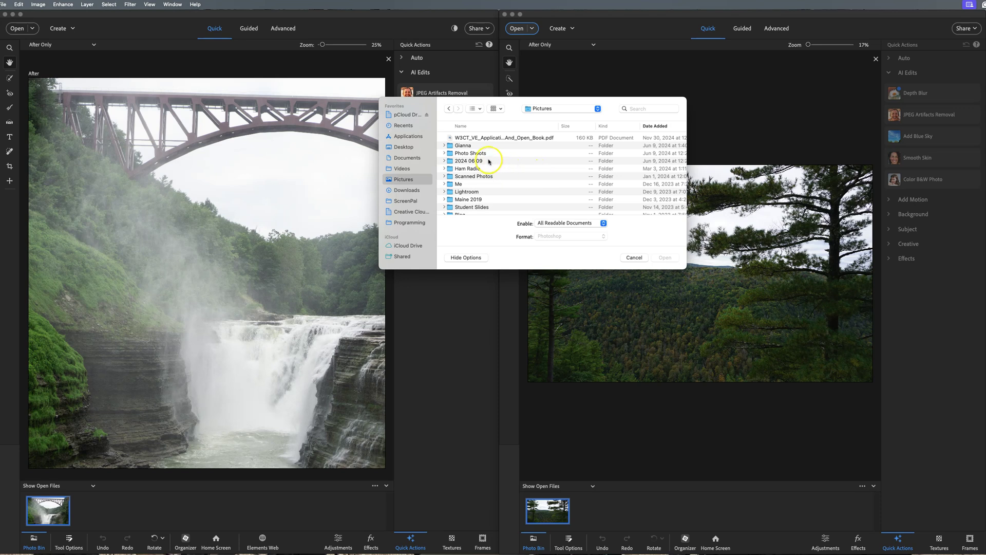
pyautogui.doubleClick(464, 145)
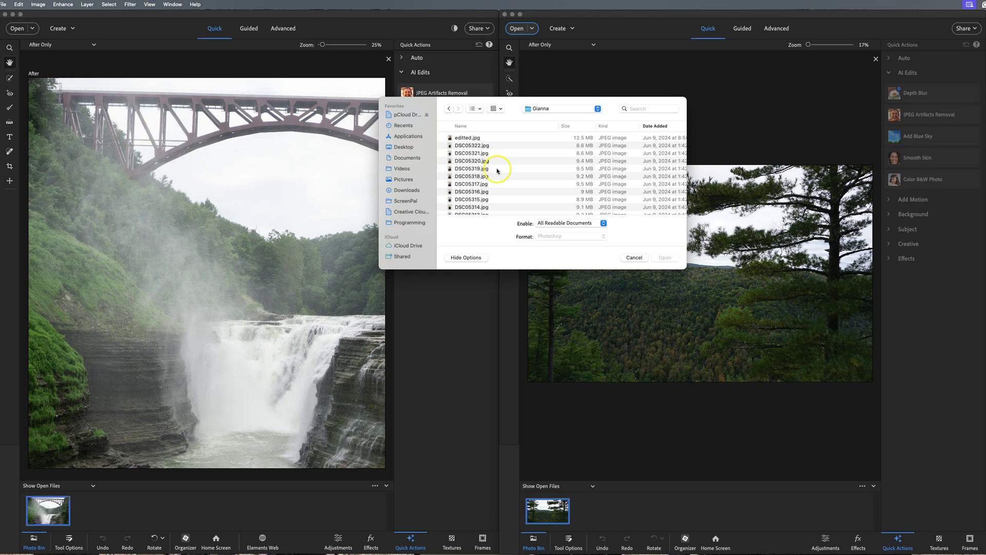
pyautogui.scroll(-5, 498, 171)
pyautogui.scroll(-2, 498, 171)
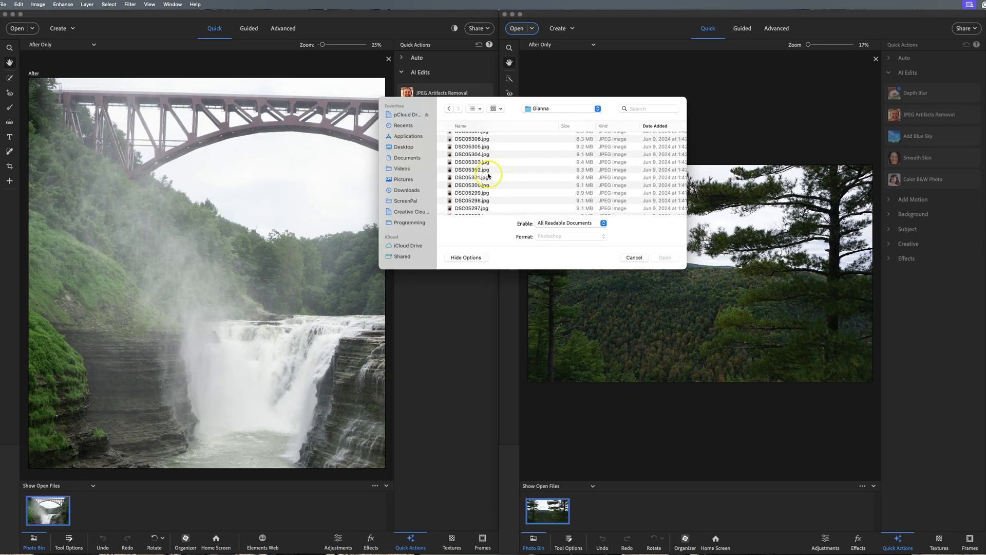
pyautogui.click(475, 178)
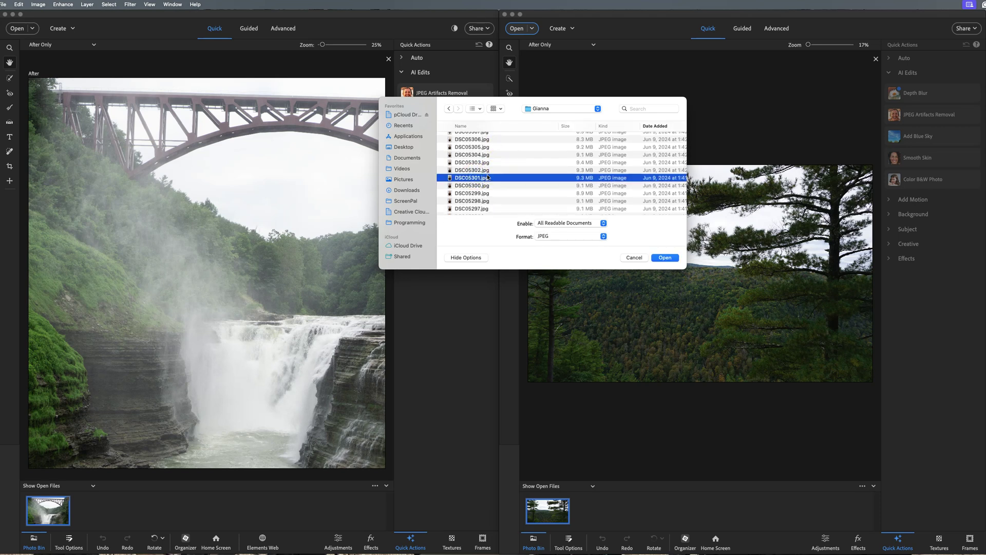
# Show the portrait folder's files as icons and look through the photo thumbnails.
pyautogui.click(479, 109)
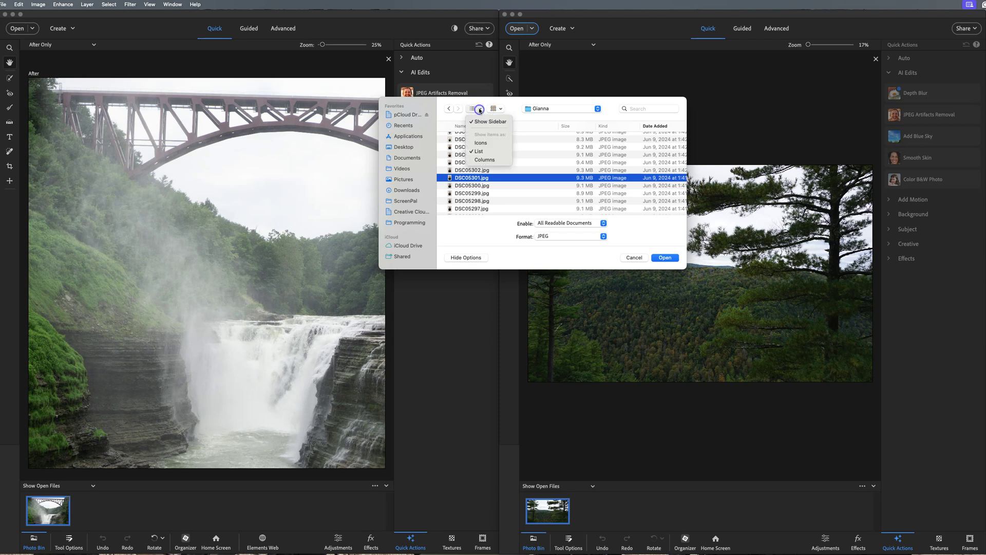
pyautogui.click(480, 143)
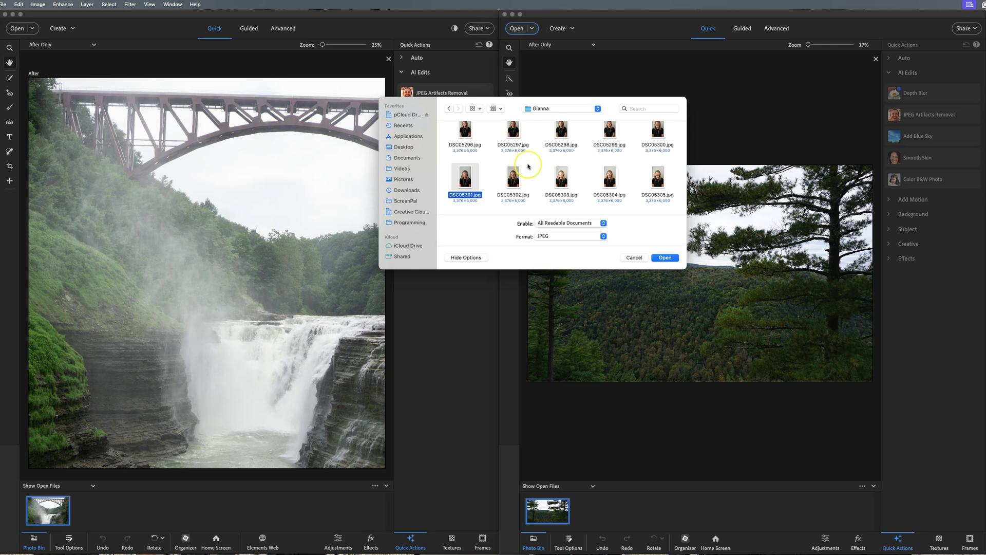
pyautogui.scroll(-3, 521, 164)
pyautogui.scroll(-5, 528, 166)
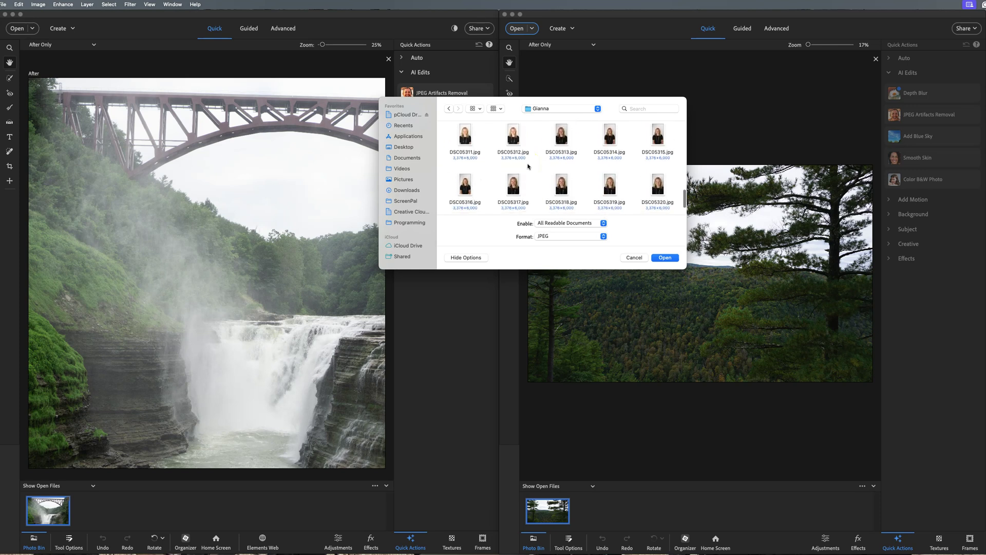
pyautogui.scroll(15, 528, 166)
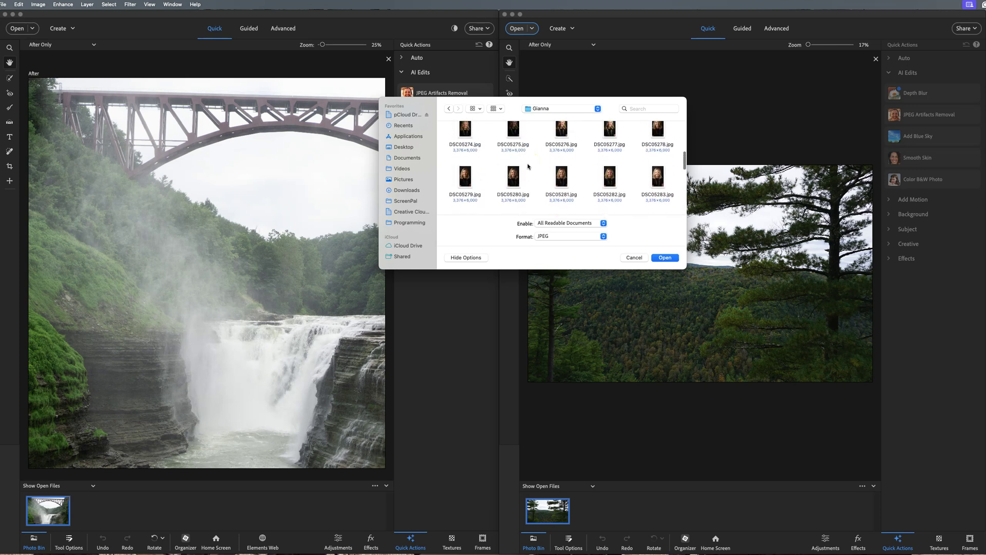
pyautogui.scroll(5, 528, 166)
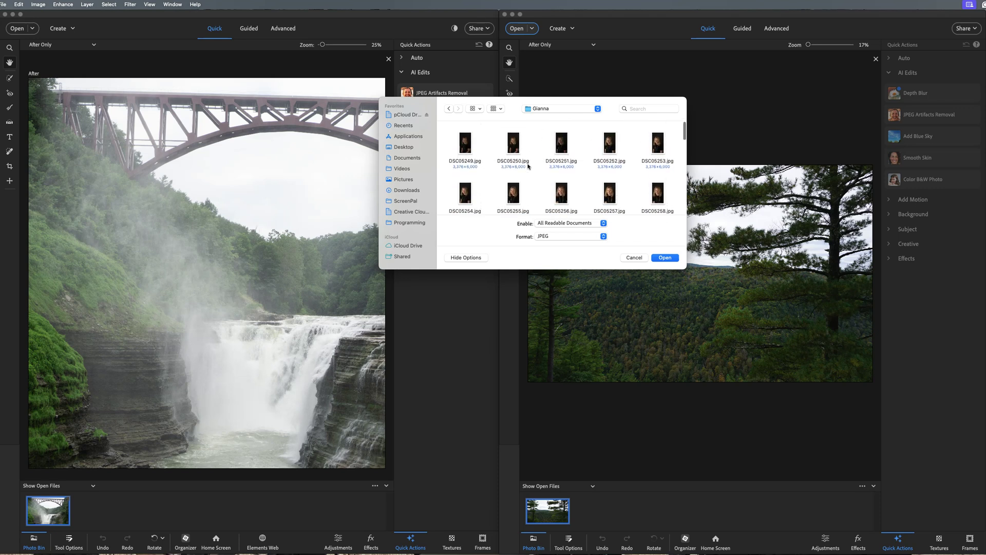
# Return to Pictures, look over its subfolders and go into the Finger Lakes 2023 folder.
pyautogui.click(593, 107)
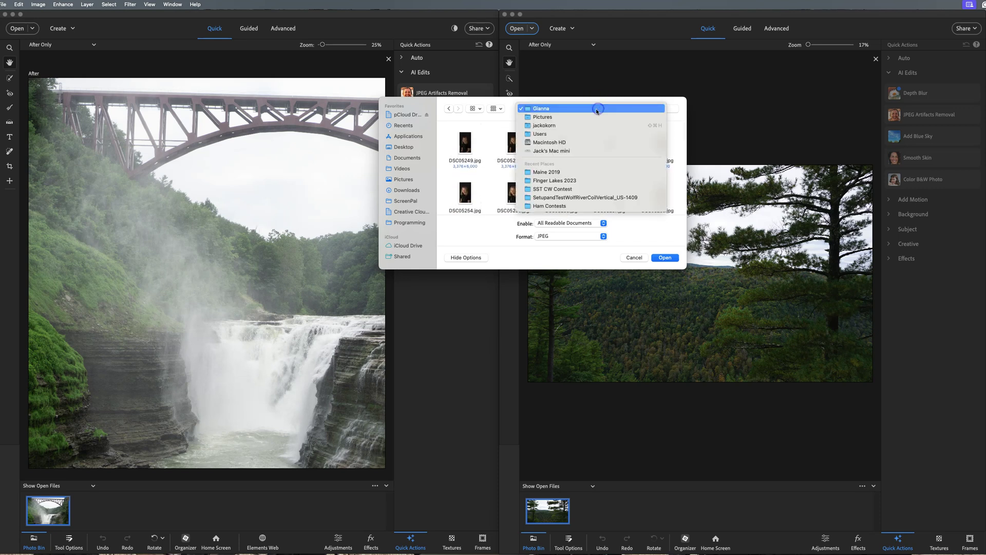
pyautogui.click(590, 117)
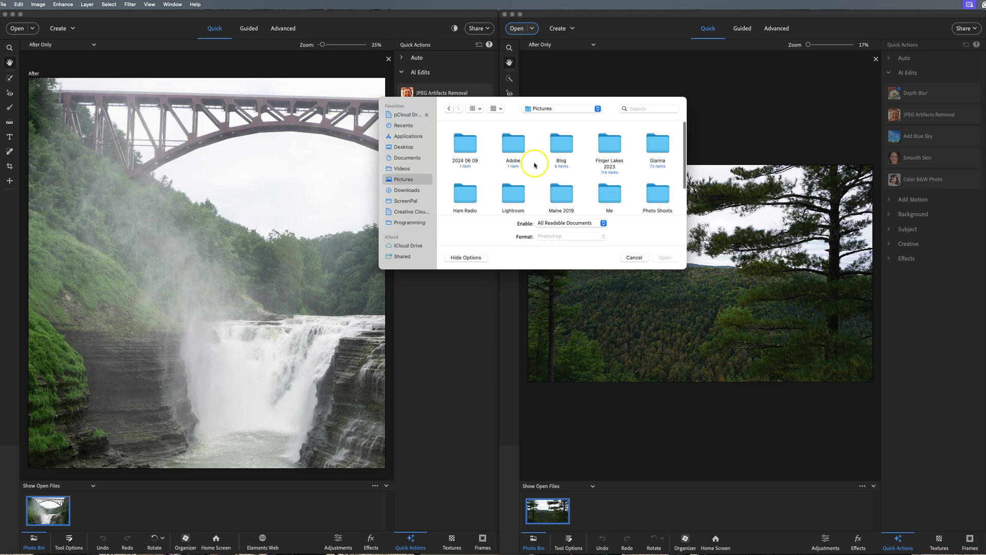
pyautogui.scroll(-1, 534, 171)
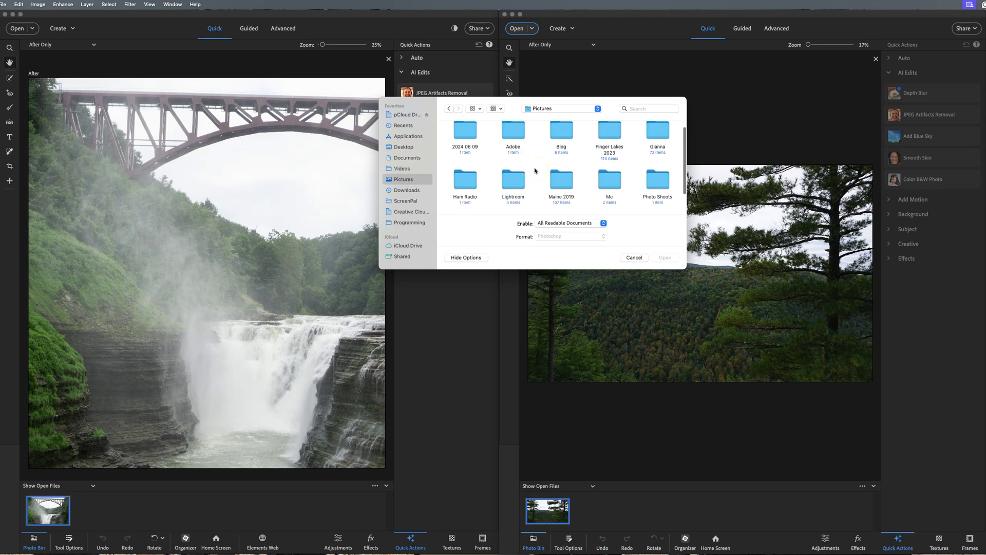
pyautogui.scroll(-1, 534, 171)
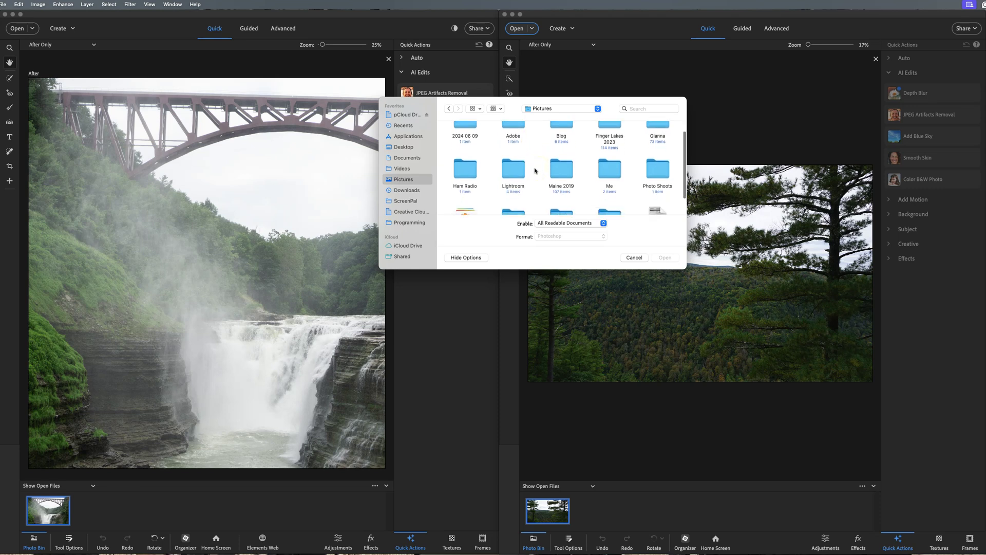
pyautogui.scroll(-3, 535, 171)
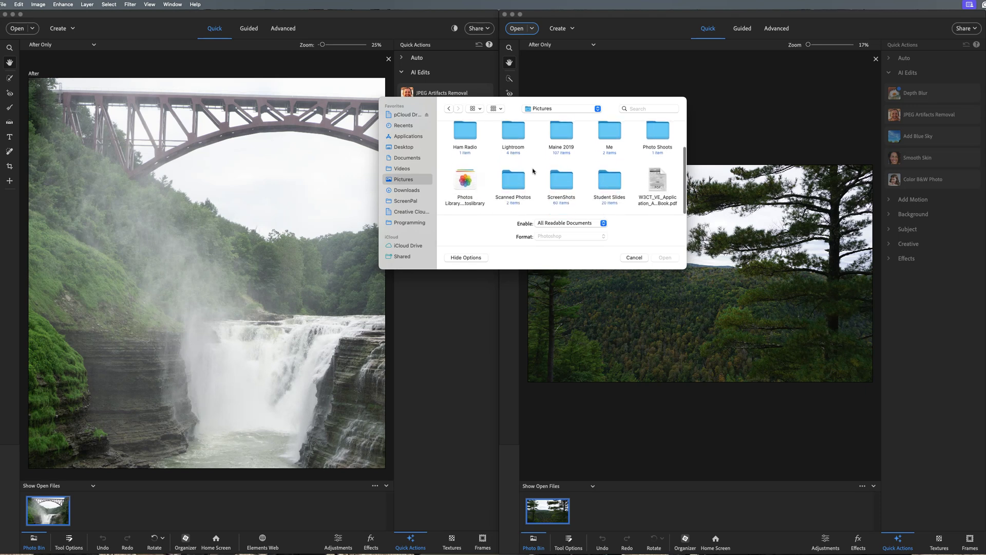
pyautogui.scroll(5, 534, 171)
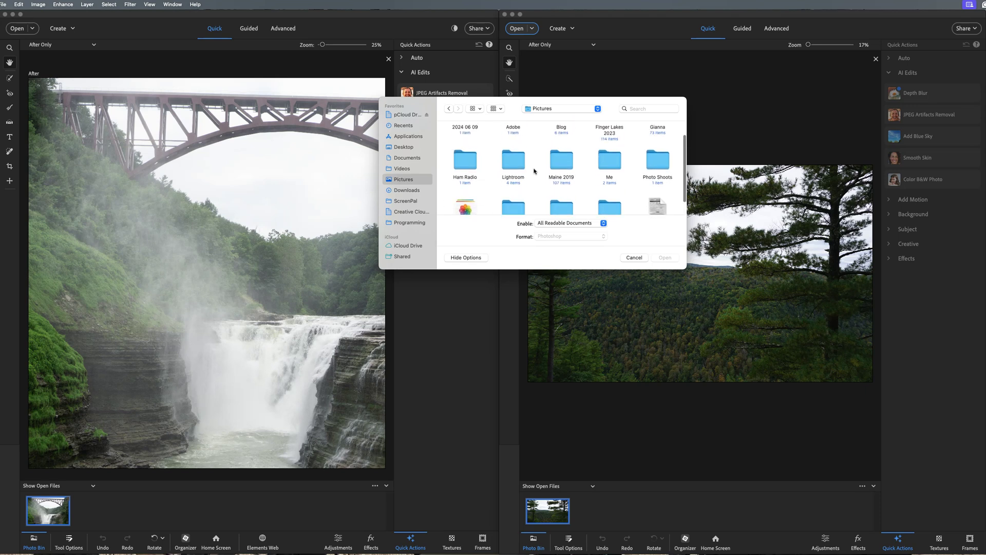
pyautogui.click(607, 149)
pyautogui.doubleClick(608, 149)
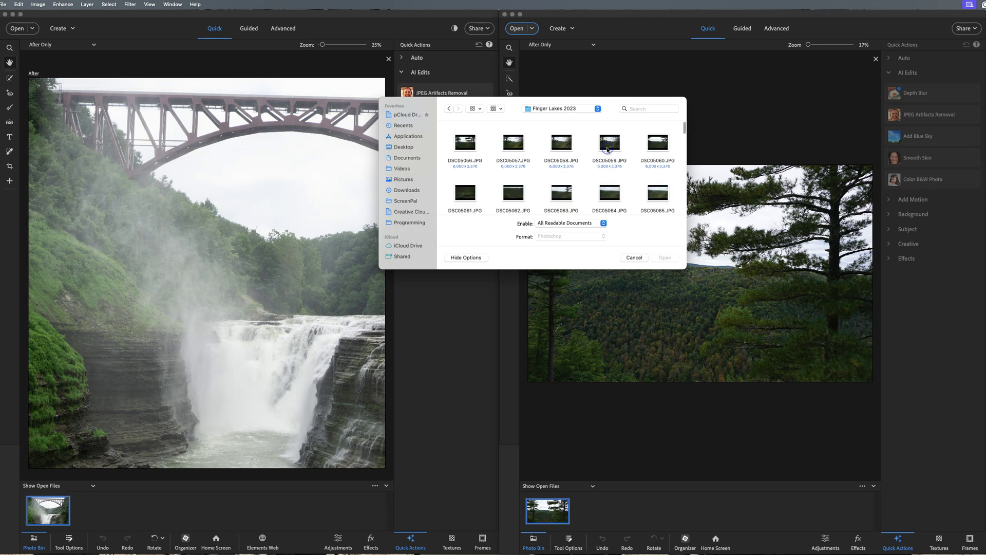
# Find unblurred.jpg at the end of the Finger Lakes 2023 folder and open it in the 2025 window.
pyautogui.scroll(-5, 579, 176)
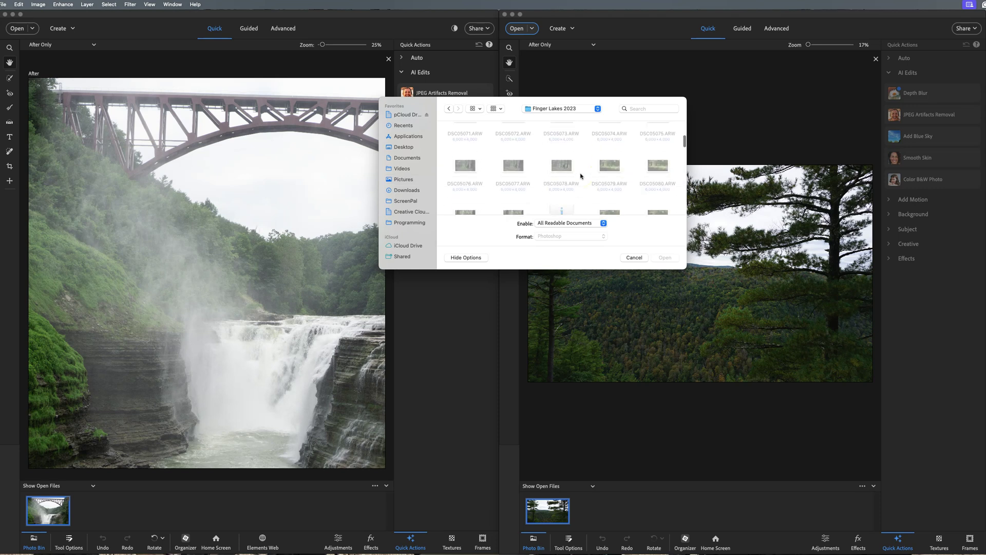
pyautogui.scroll(-5, 580, 176)
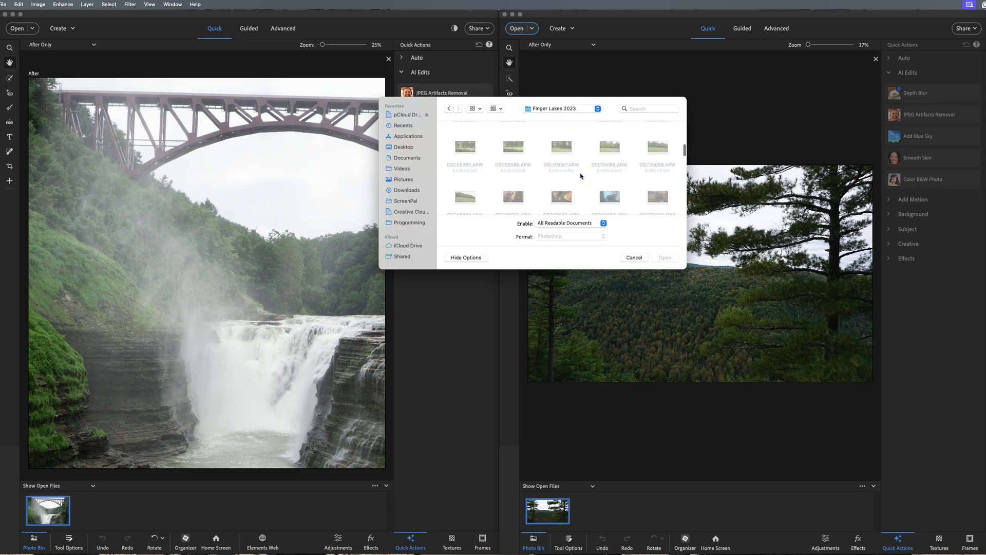
pyautogui.scroll(-8, 580, 176)
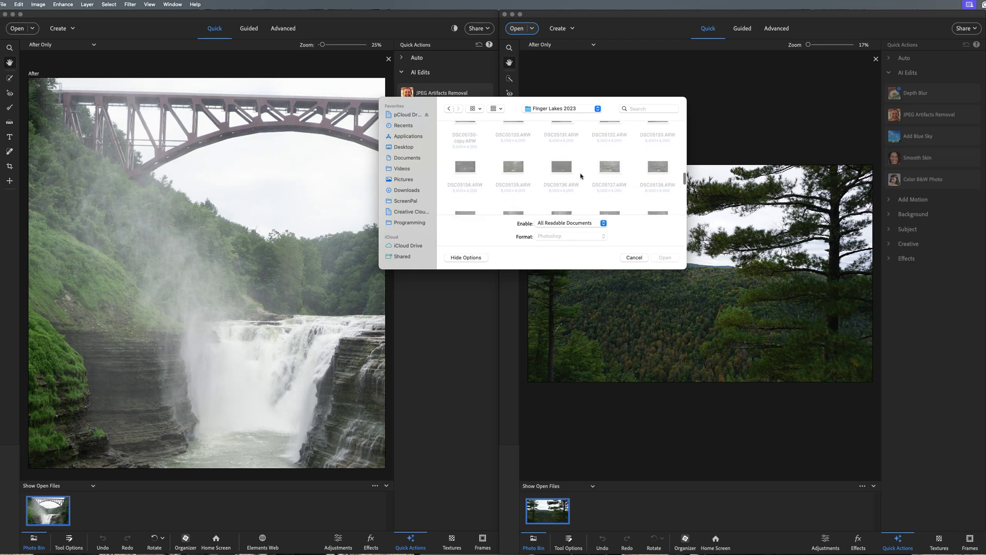
pyautogui.scroll(-3, 580, 176)
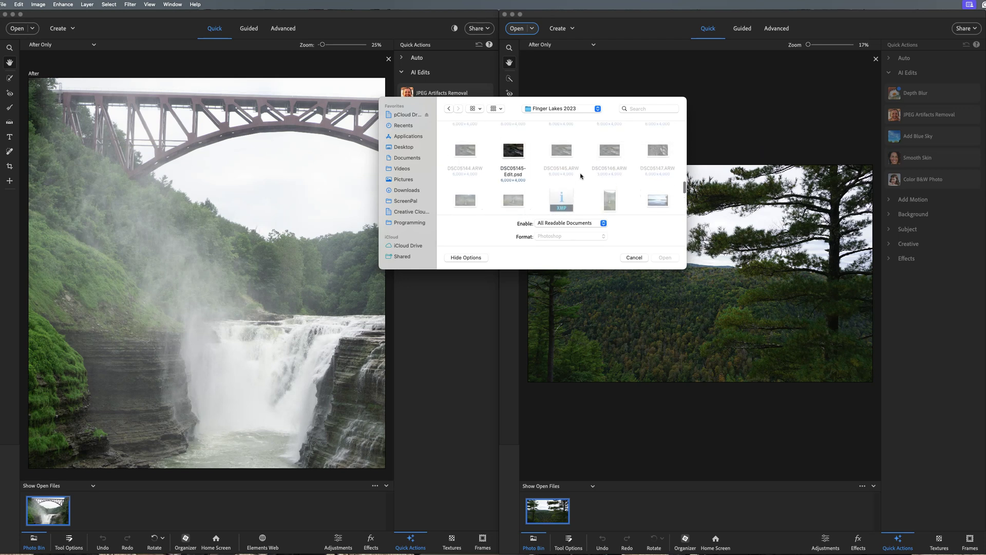
pyautogui.scroll(-5, 580, 175)
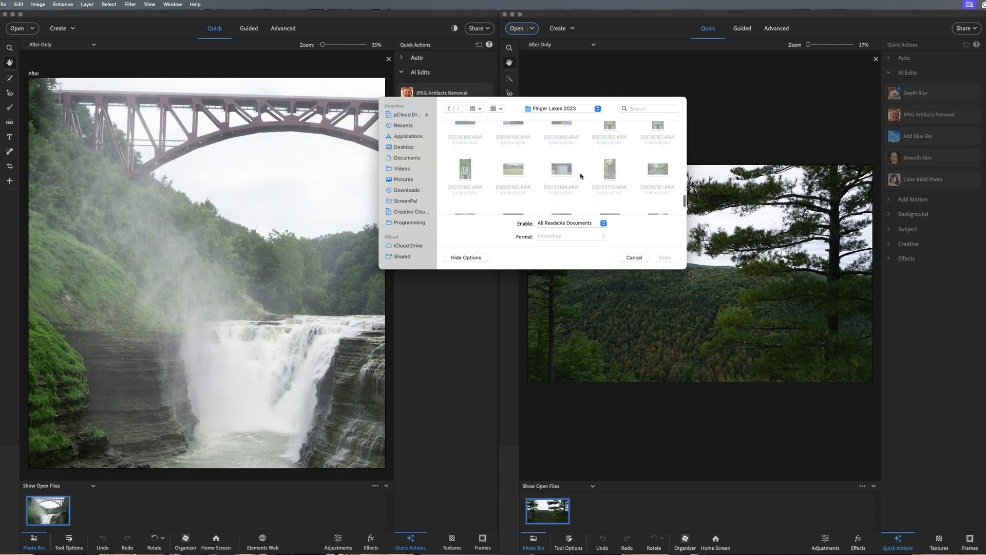
pyautogui.scroll(-3, 580, 176)
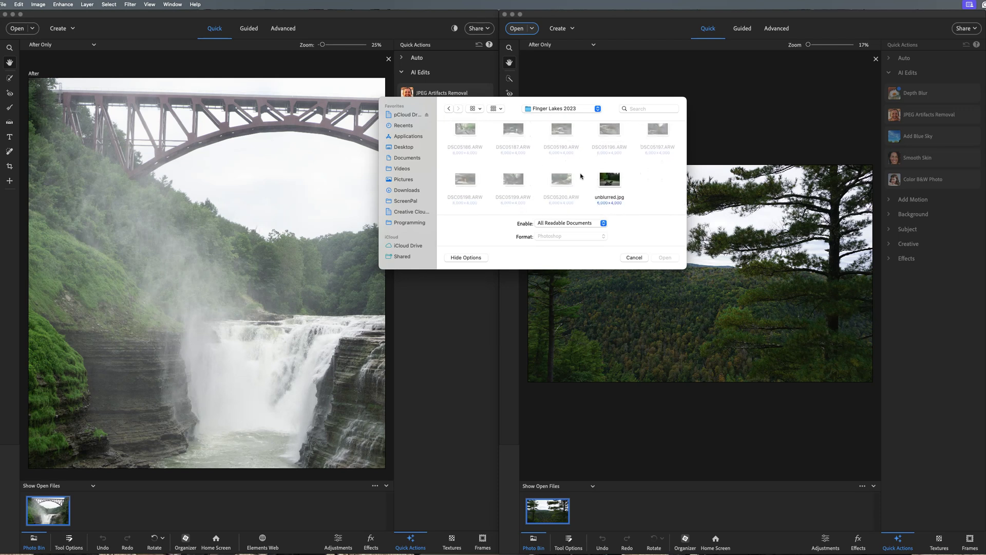
pyautogui.click(609, 180)
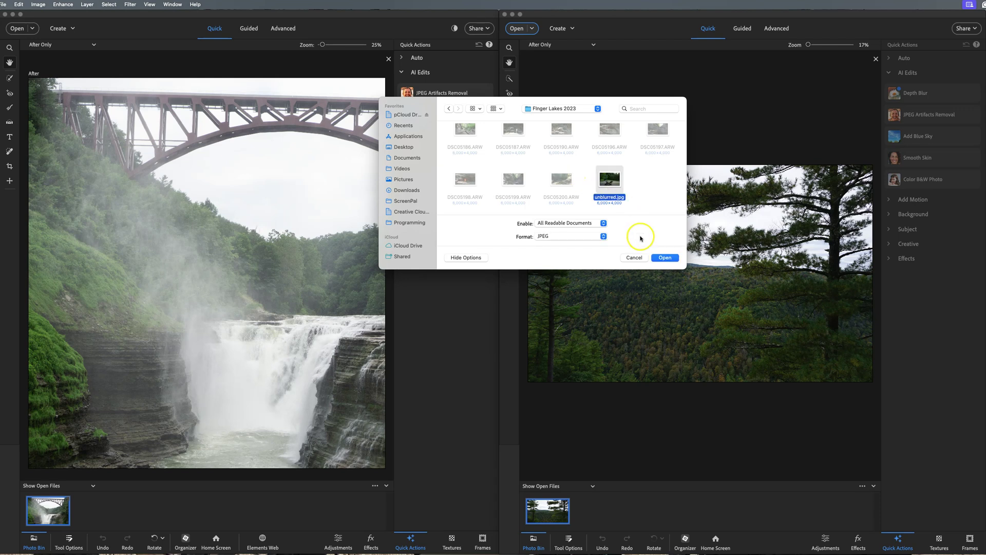
pyautogui.click(665, 257)
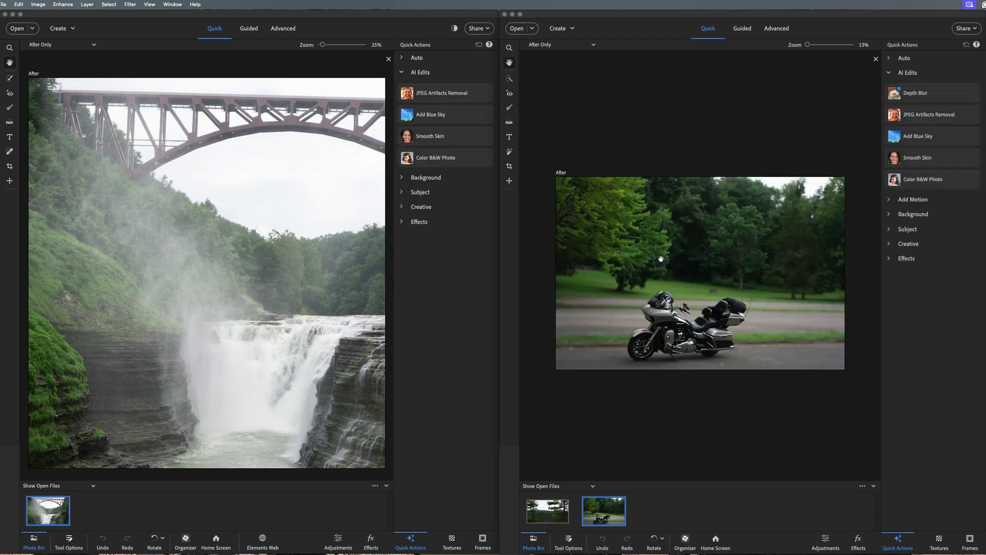
# Apply the Depth Blur quick action to the motorcycle photo and open its detailed settings.
pyautogui.moveTo(697, 227); pyautogui.dragTo(681, 238)
pyautogui.click(894, 95)
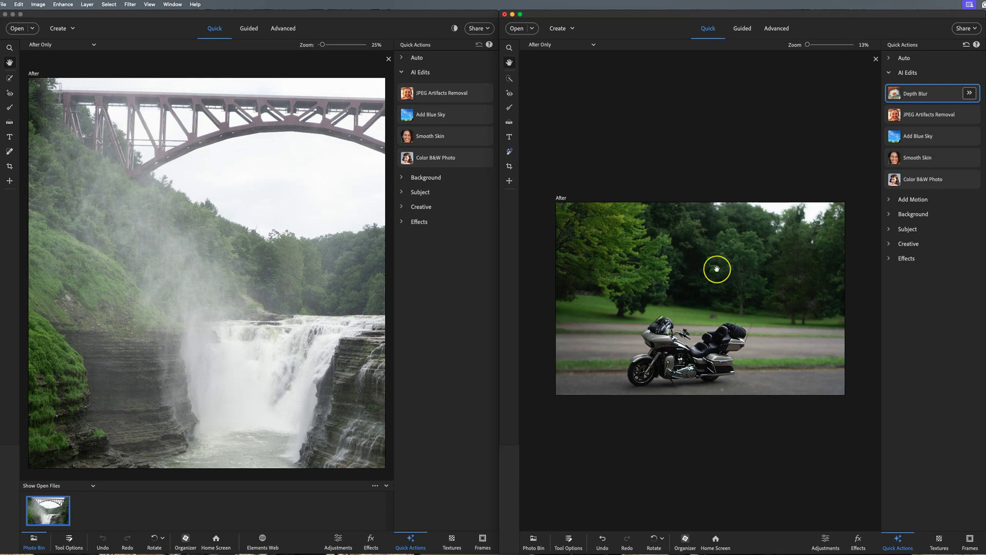
pyautogui.click(970, 94)
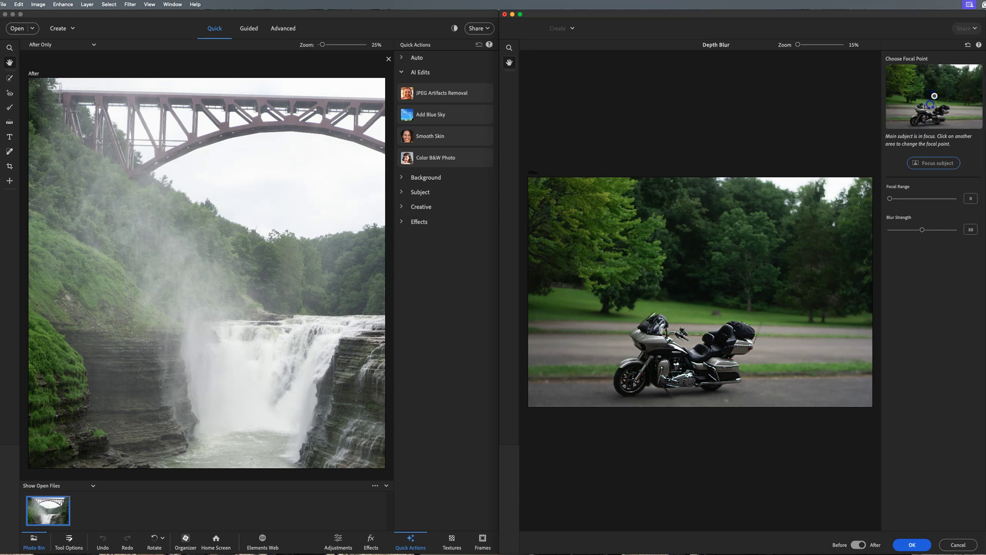
# Try a focal point on the motorcycle with a blur strength of 94, and leave Depth Blur without saving the changes.
pyautogui.click(927, 112)
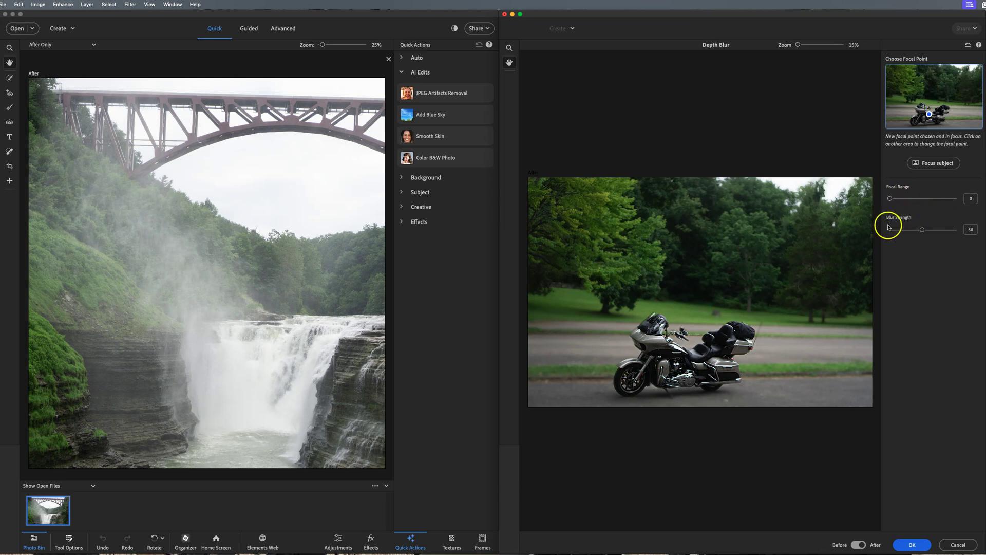
pyautogui.click(922, 231)
pyautogui.moveTo(937, 232); pyautogui.dragTo(937, 233)
pyautogui.moveTo(951, 233); pyautogui.dragTo(950, 232)
pyautogui.click(958, 545)
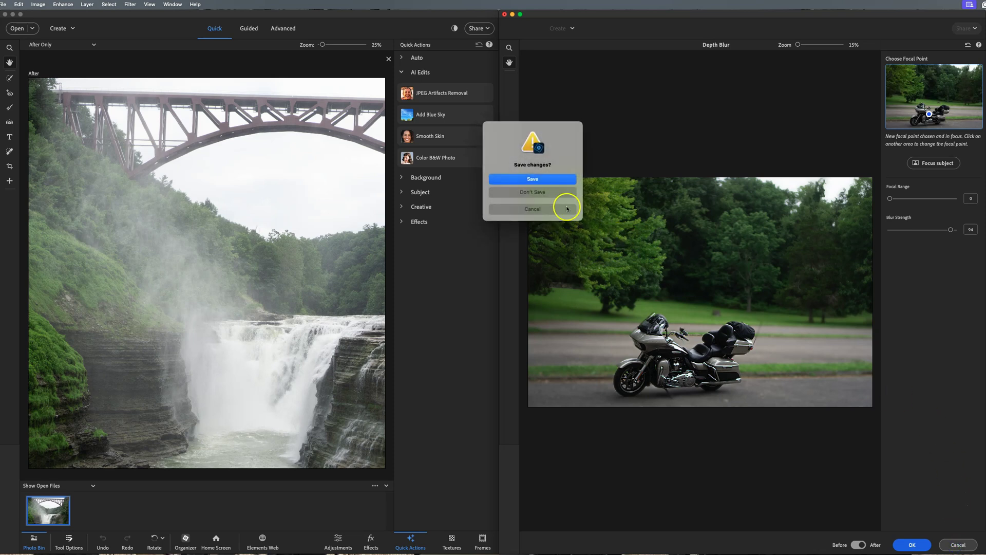
pyautogui.click(547, 192)
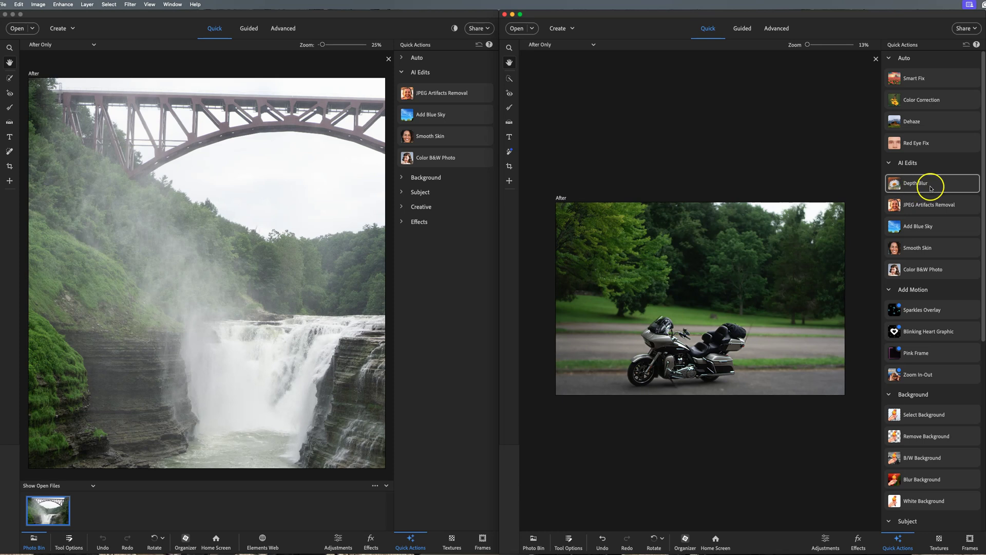
# Collapse the AI Edits and Auto quick actions in the 2025 window and AI Edits in the 2024 window.
pyautogui.click(892, 168)
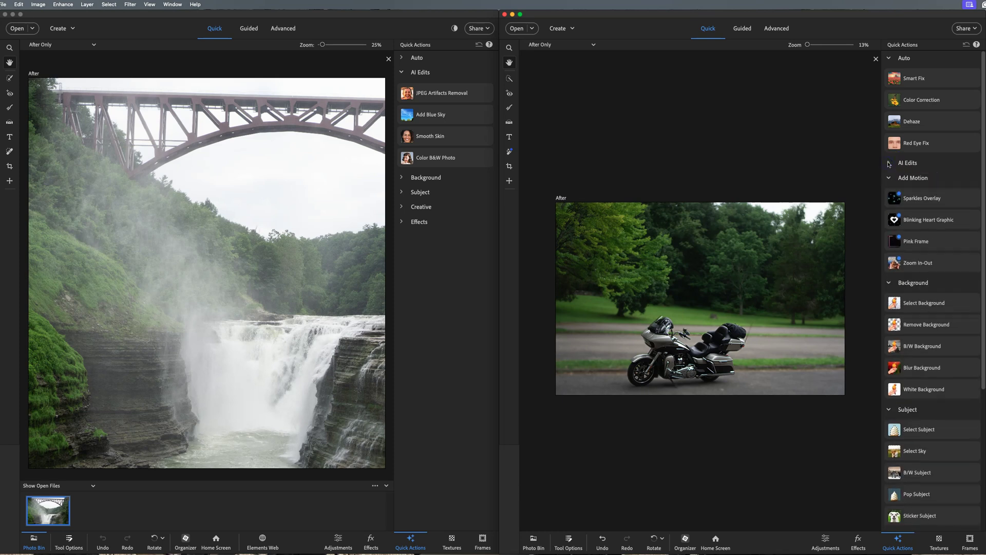
pyautogui.click(889, 59)
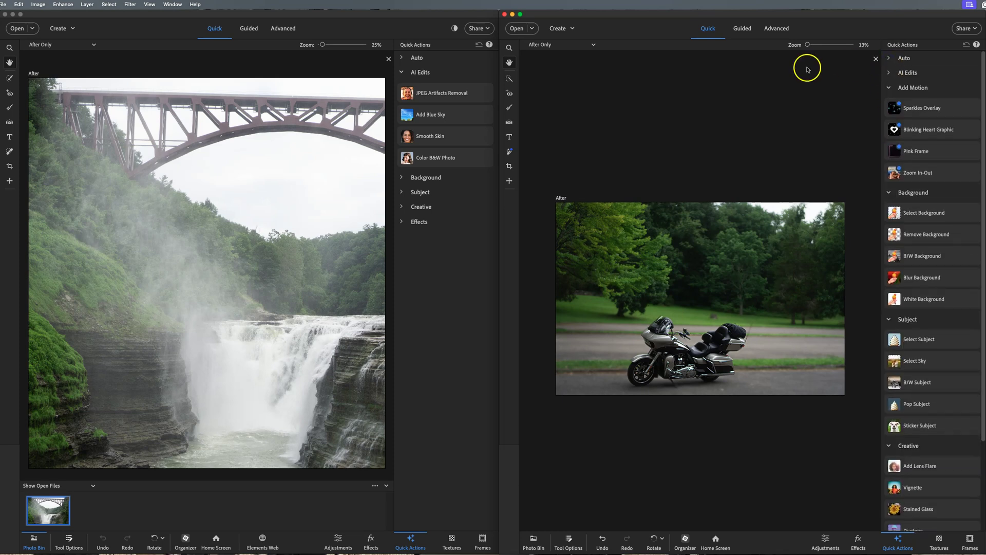
pyautogui.click(402, 73)
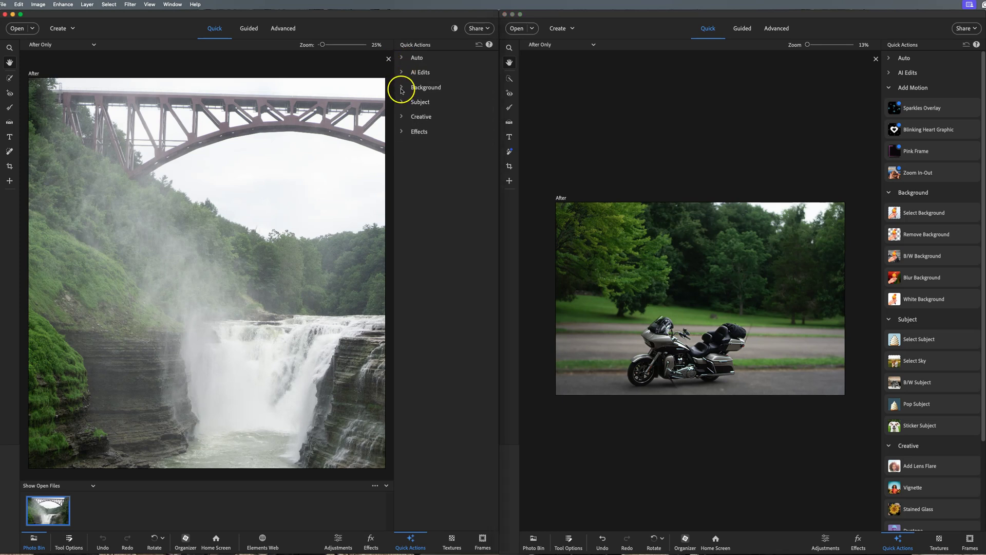
# Compare the 2024 window's Background and Subject quick actions with the 2025 list, leaving only Subject expanded in 2024.
pyautogui.click(402, 88)
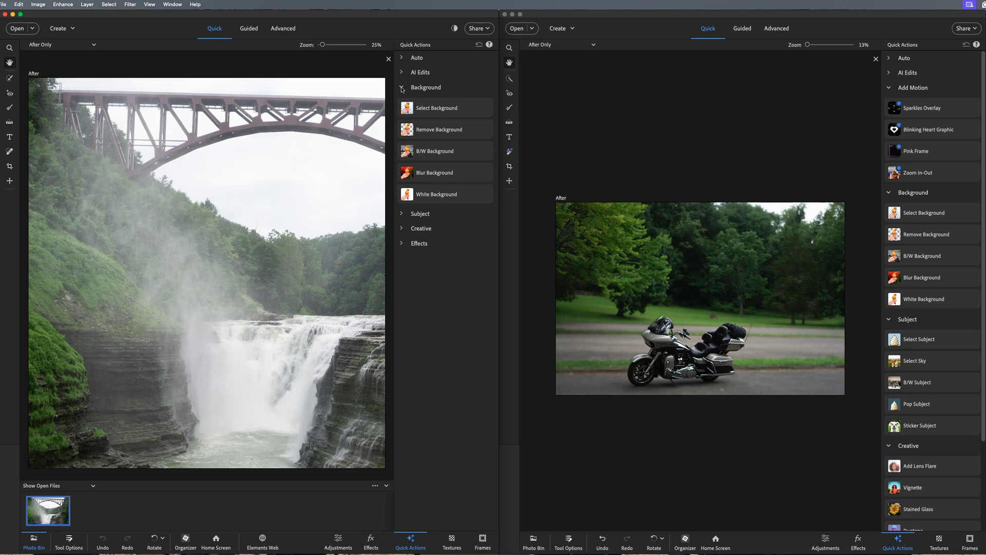
pyautogui.click(401, 88)
pyautogui.click(401, 102)
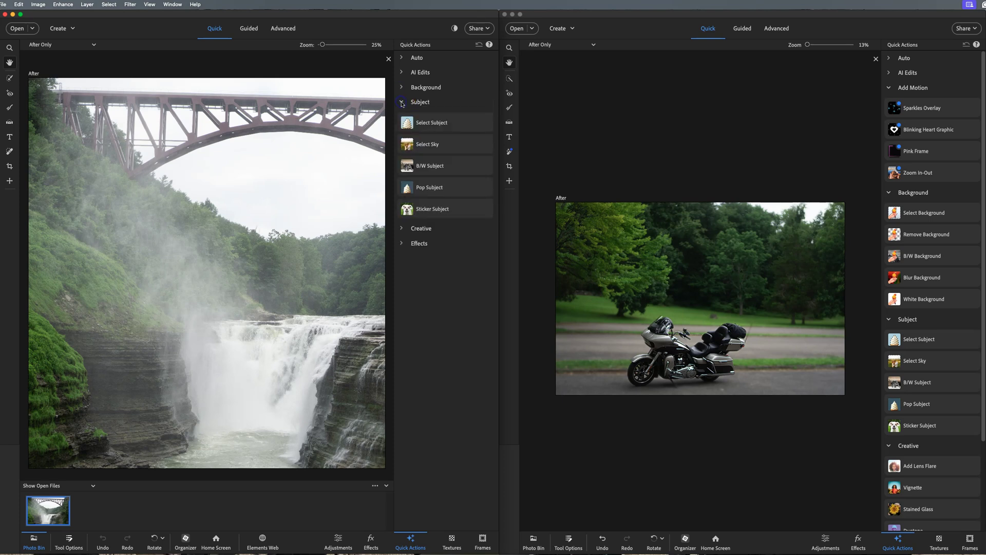
pyautogui.click(888, 88)
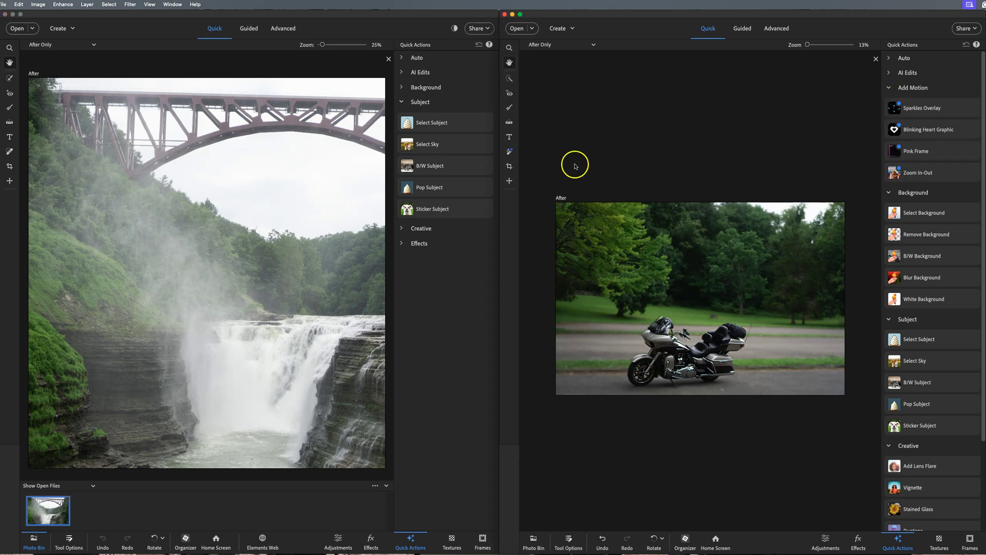
# Collapse the Subject quick actions in the 2024 window.
pyautogui.click(404, 103)
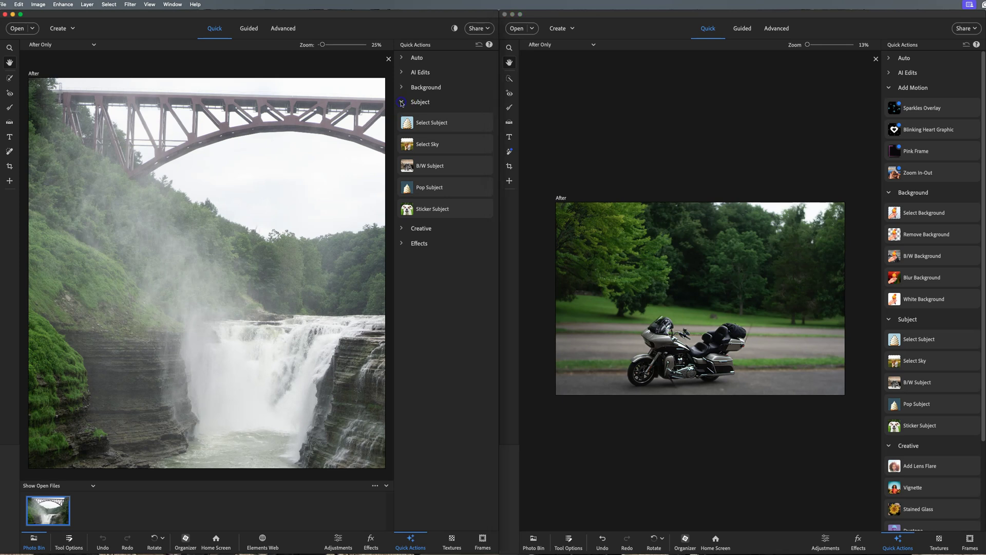
pyautogui.click(403, 104)
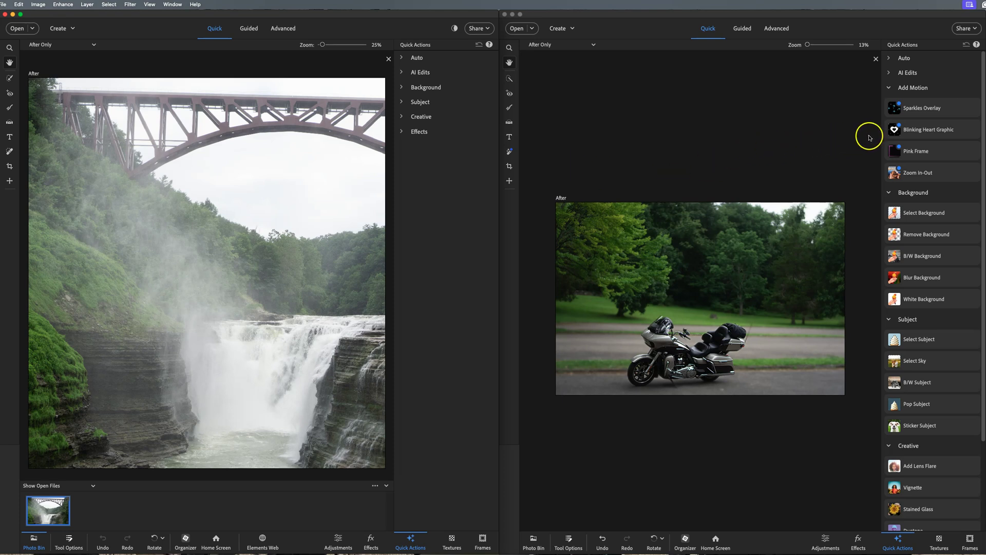
# Try the Sparkles Overlay quick action on the motorcycle photo, switch the overlay to falling maple leaves, and play the animation preview.
pyautogui.click(915, 111)
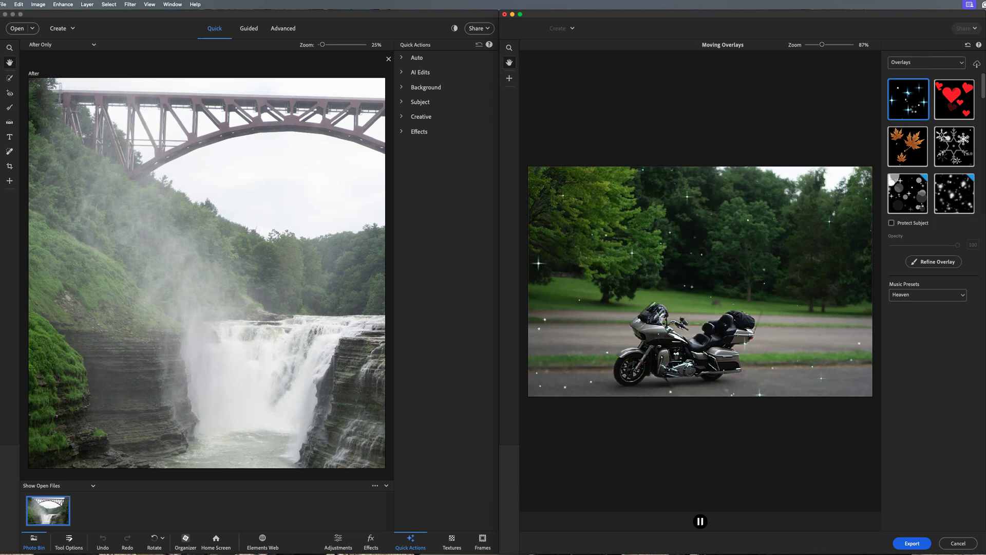
pyautogui.click(914, 103)
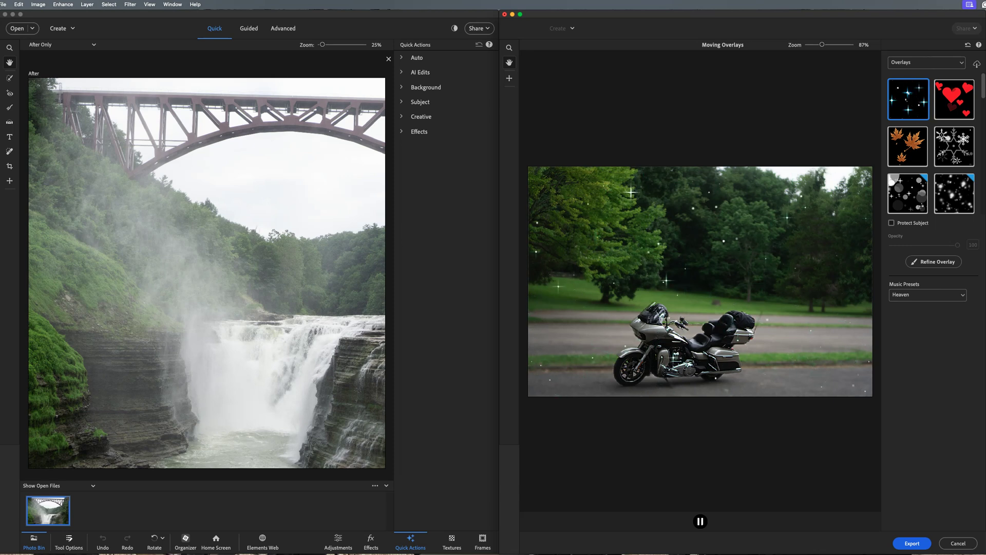
pyautogui.click(911, 150)
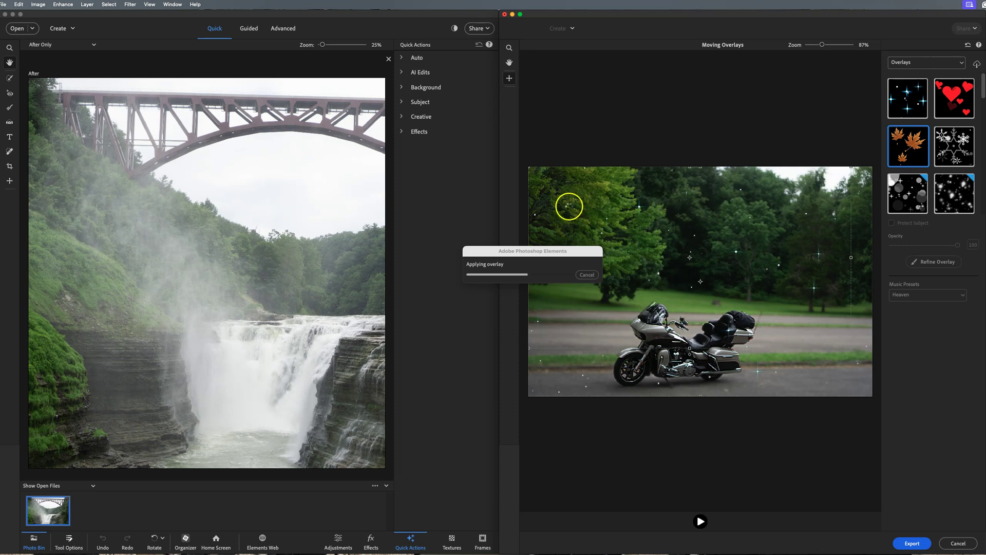
pyautogui.moveTo(518, 252); pyautogui.dragTo(623, 113)
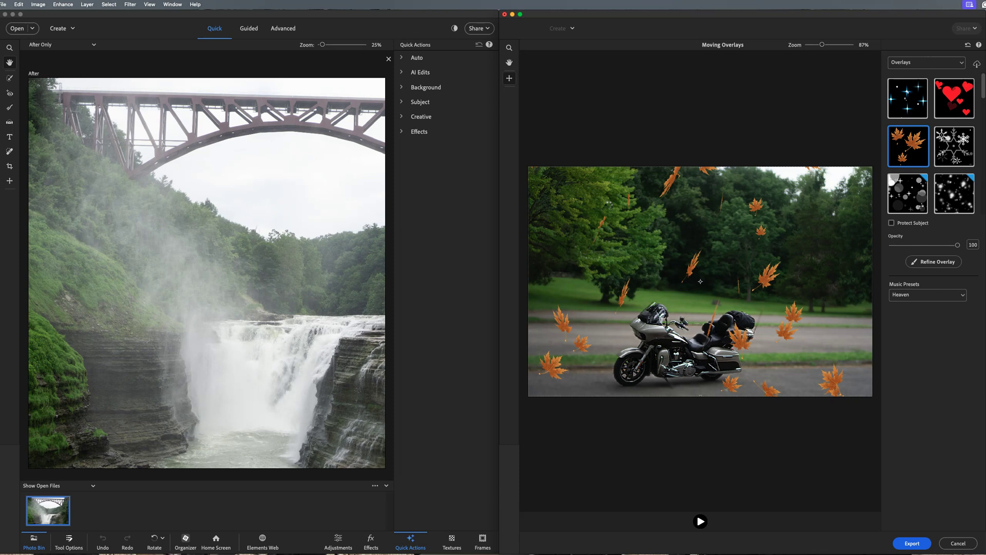
pyautogui.click(700, 522)
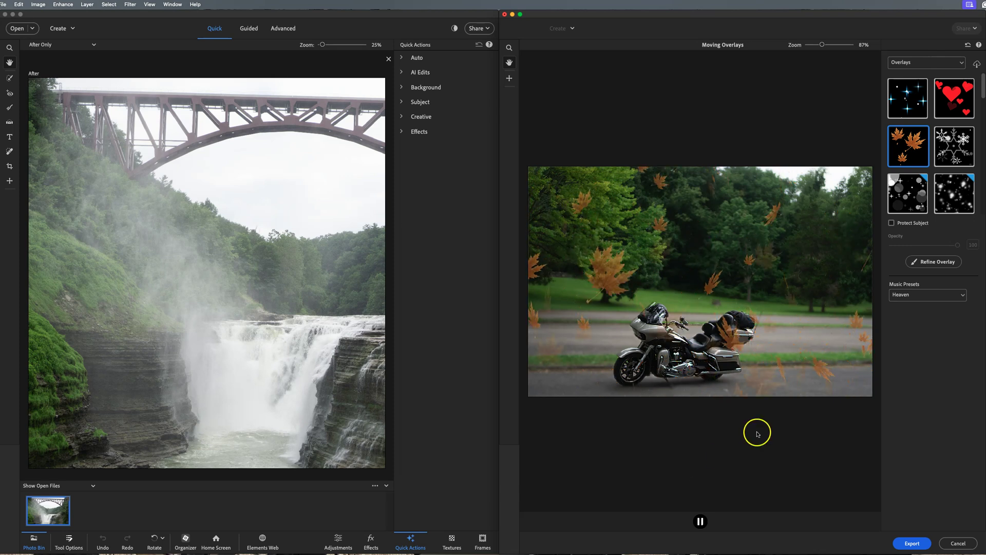
# Set the overlay's music preset to Afternoon Sun, play the preview, and leave Moving Overlays without saving the changes.
pyautogui.click(959, 295)
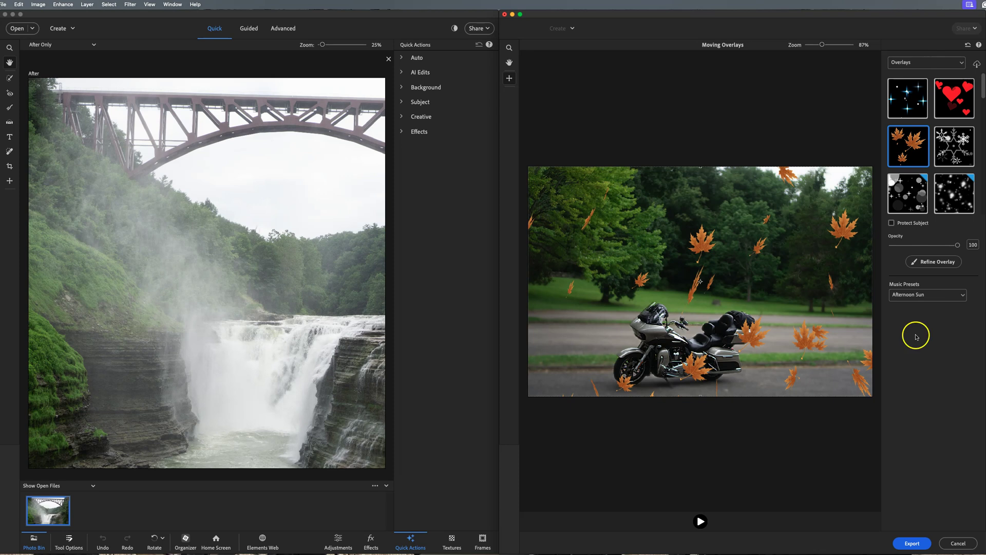
pyautogui.click(701, 521)
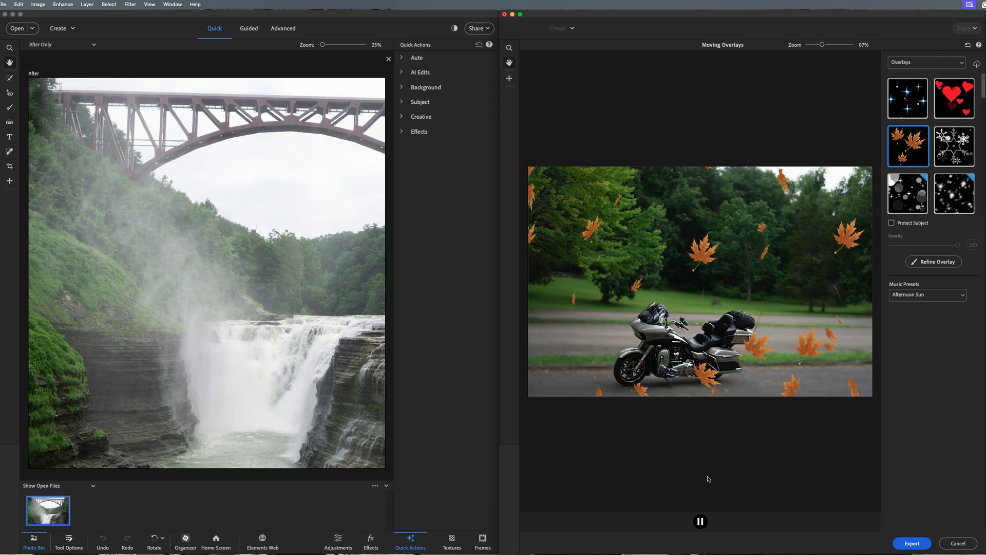
pyautogui.click(957, 543)
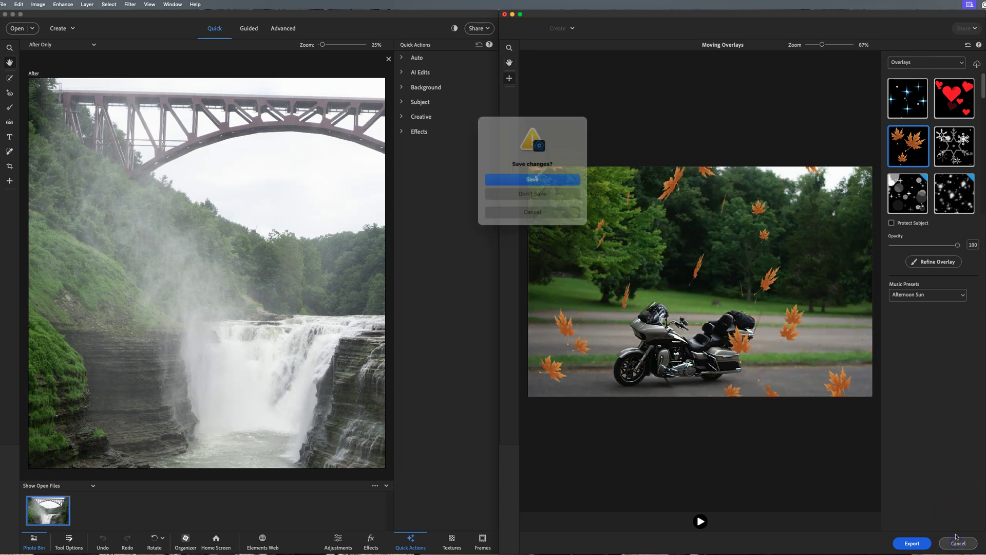
pyautogui.click(543, 193)
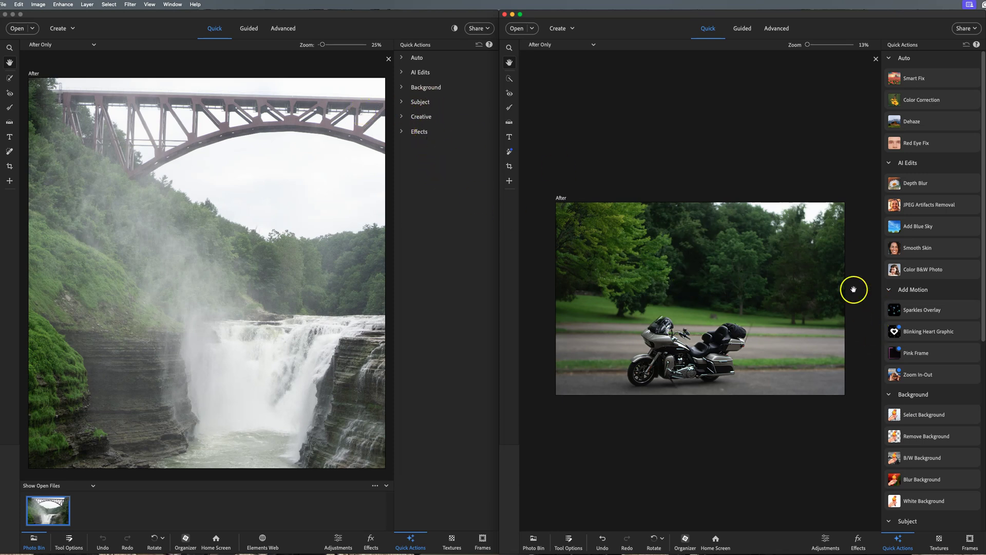
# Compare the Background quick actions in both versions, collapsing them along with Add Motion, AI Edits and Auto in the 2025 window.
pyautogui.click(889, 289)
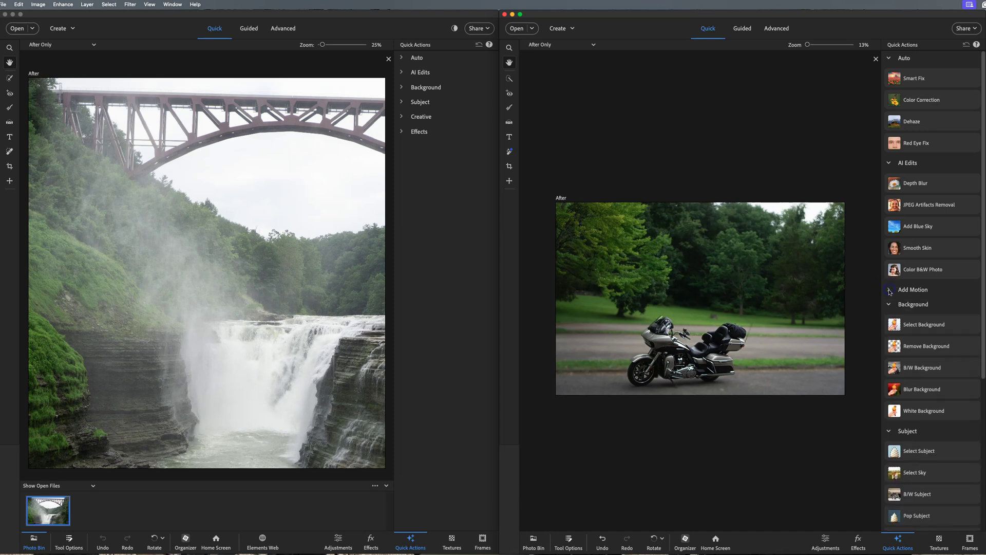
pyautogui.click(889, 163)
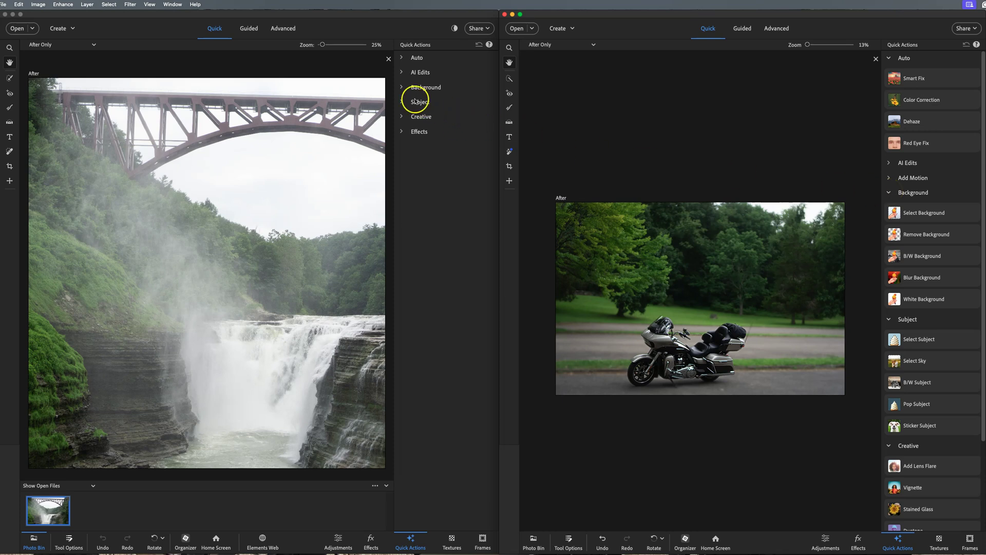
pyautogui.click(402, 89)
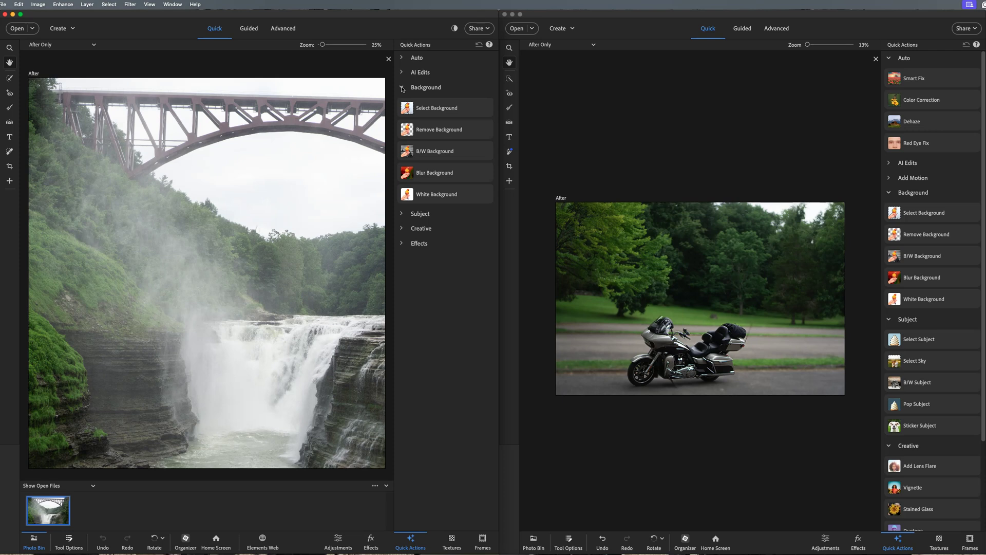
pyautogui.click(402, 89)
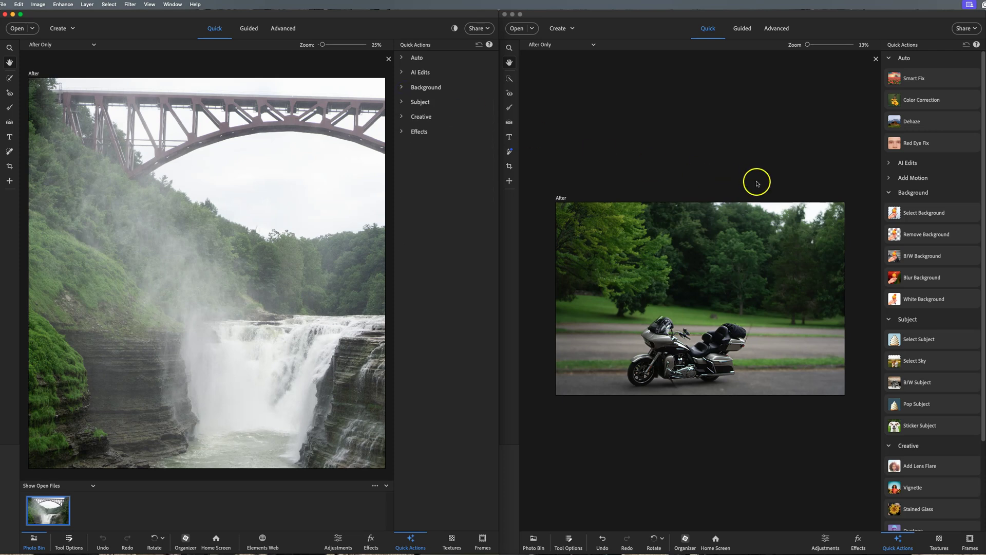
pyautogui.click(890, 193)
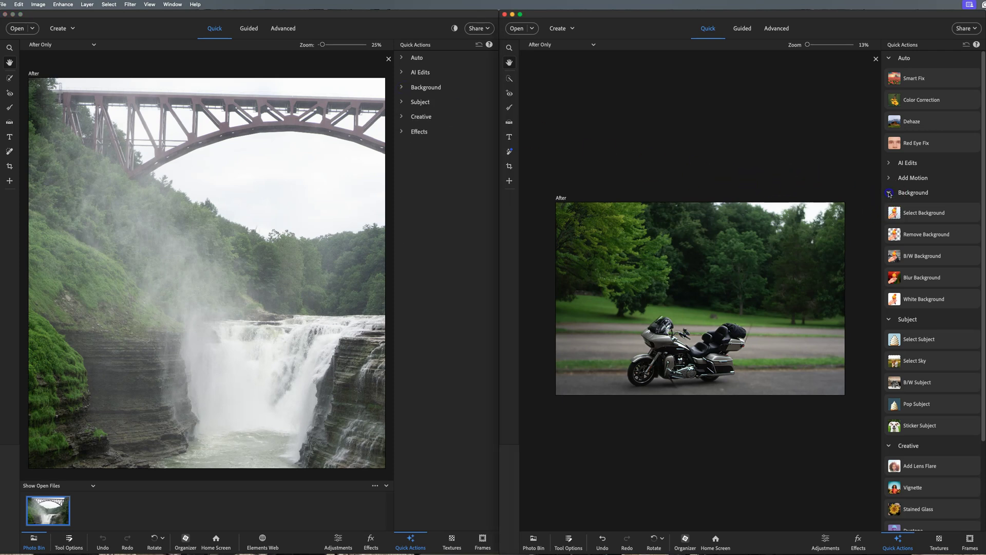
pyautogui.click(889, 58)
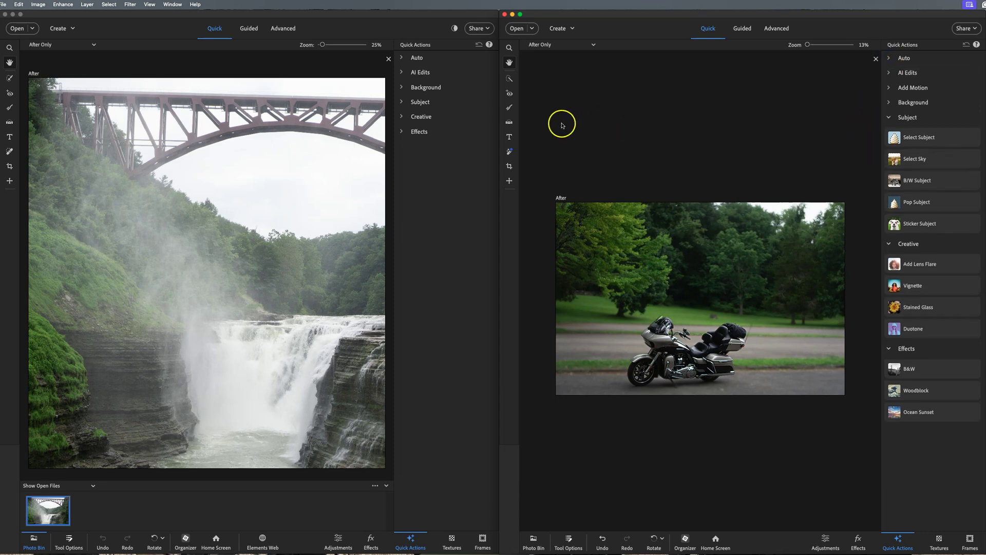
# Compare the Subject quick actions in the 2024 and 2025 windows, leaving Subject collapsed in both.
pyautogui.click(402, 102)
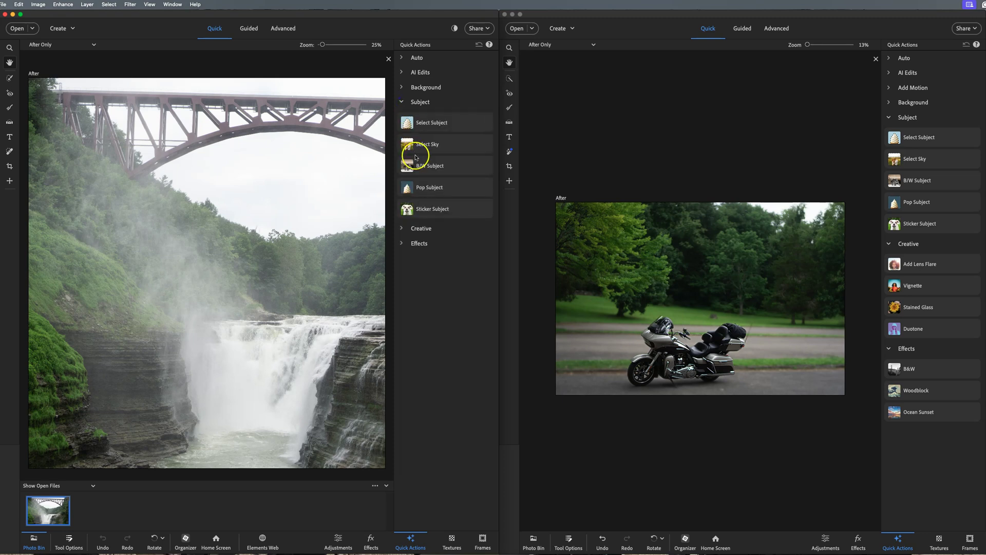
pyautogui.click(402, 102)
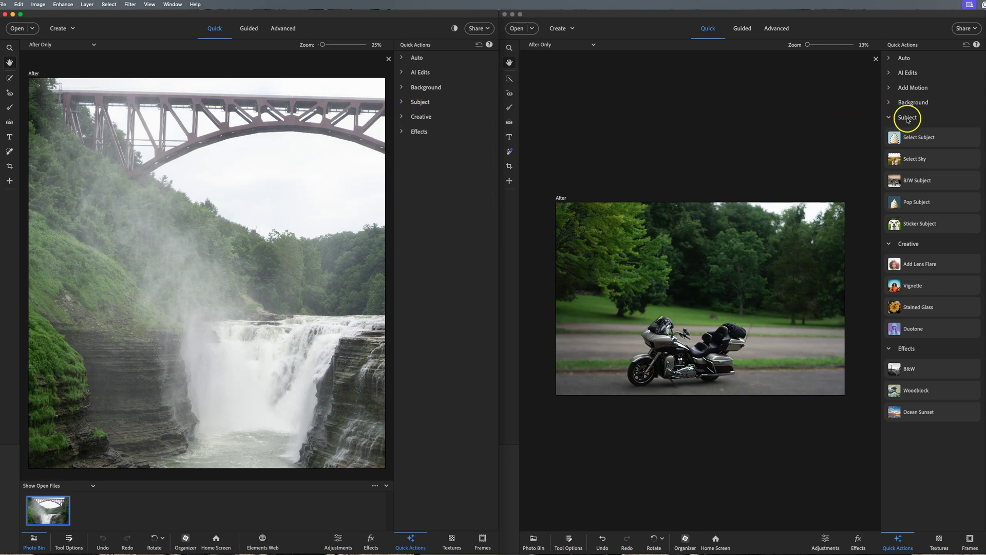
pyautogui.click(890, 118)
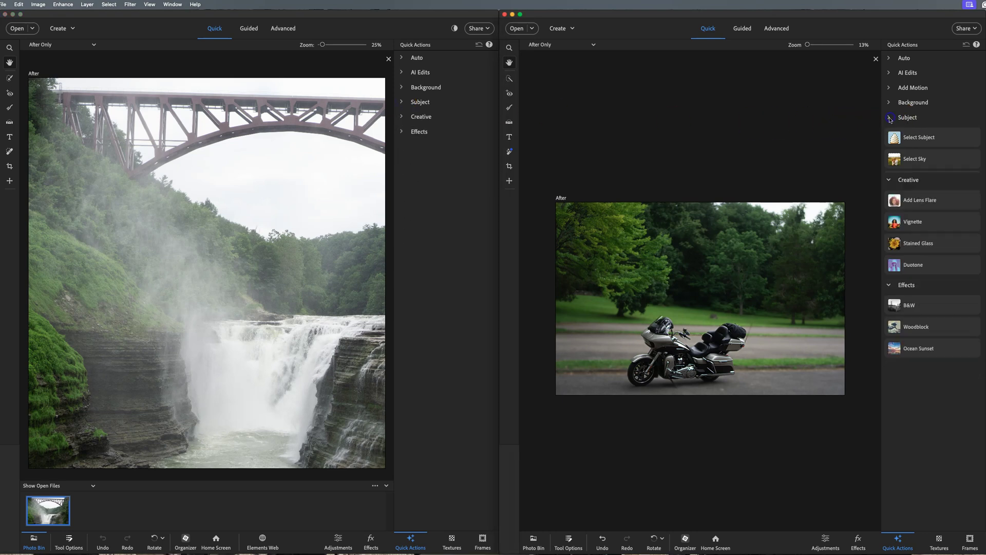
pyautogui.click(886, 142)
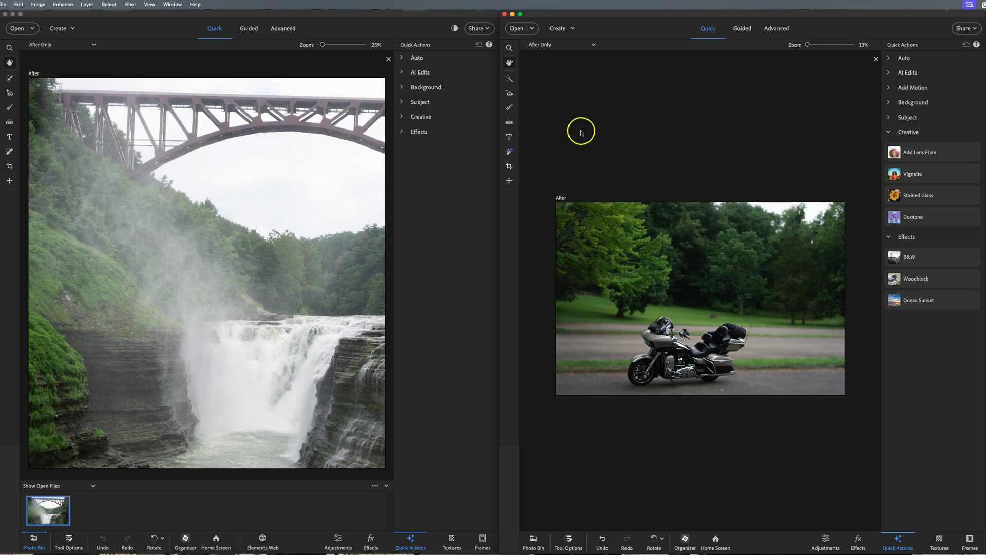
# Compare the Creative quick actions in both windows, collapse Creative in each, and expand Effects in the 2024 window.
pyautogui.click(402, 118)
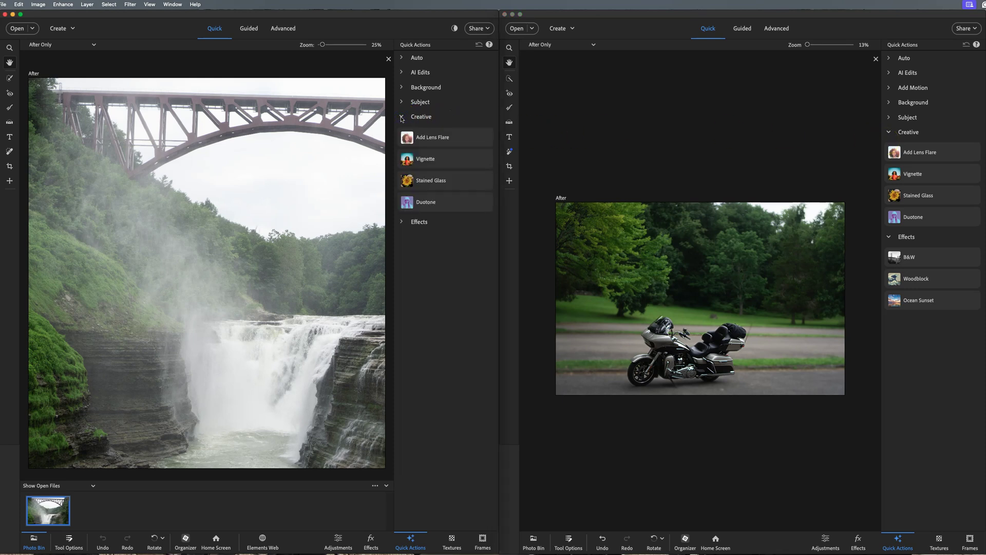
pyautogui.click(402, 118)
pyautogui.click(402, 132)
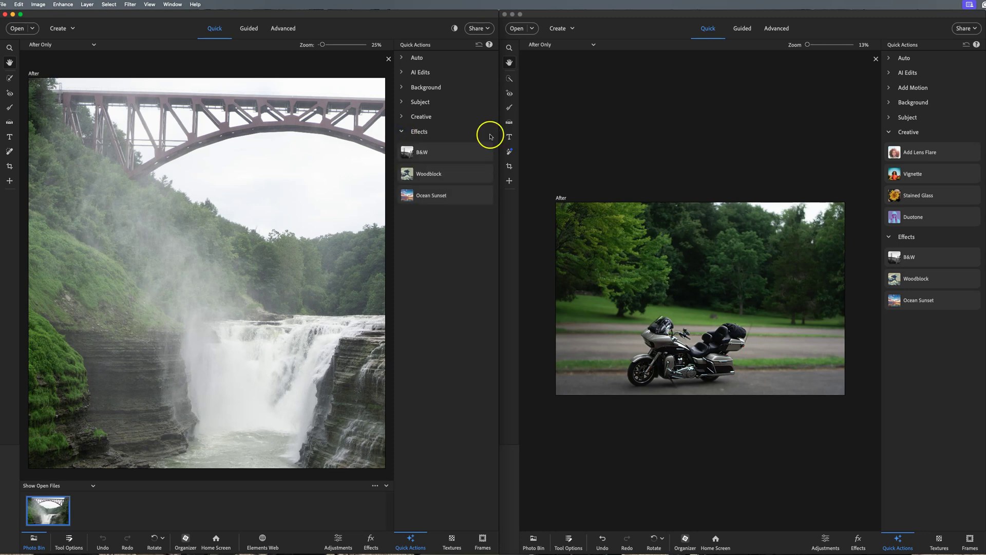
pyautogui.click(890, 134)
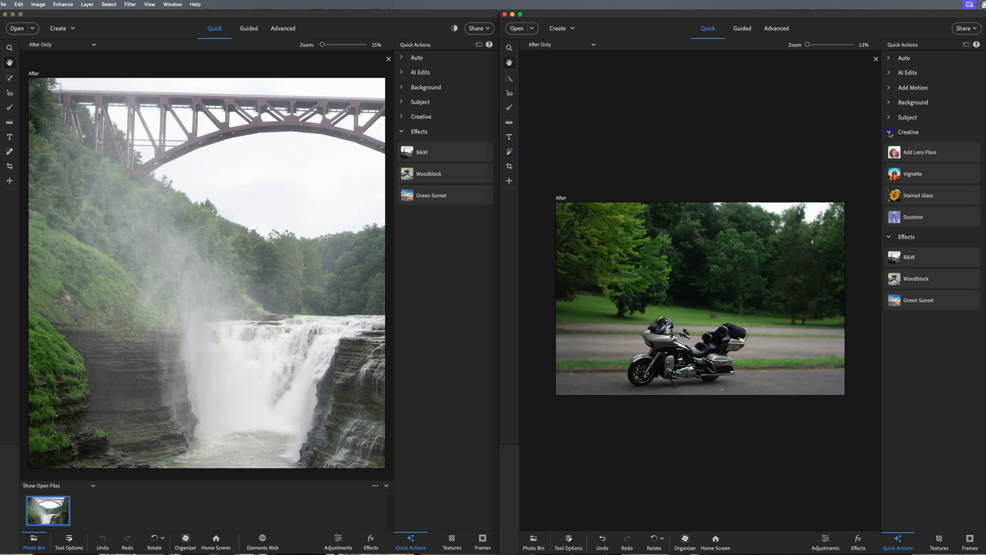
pyautogui.click(890, 133)
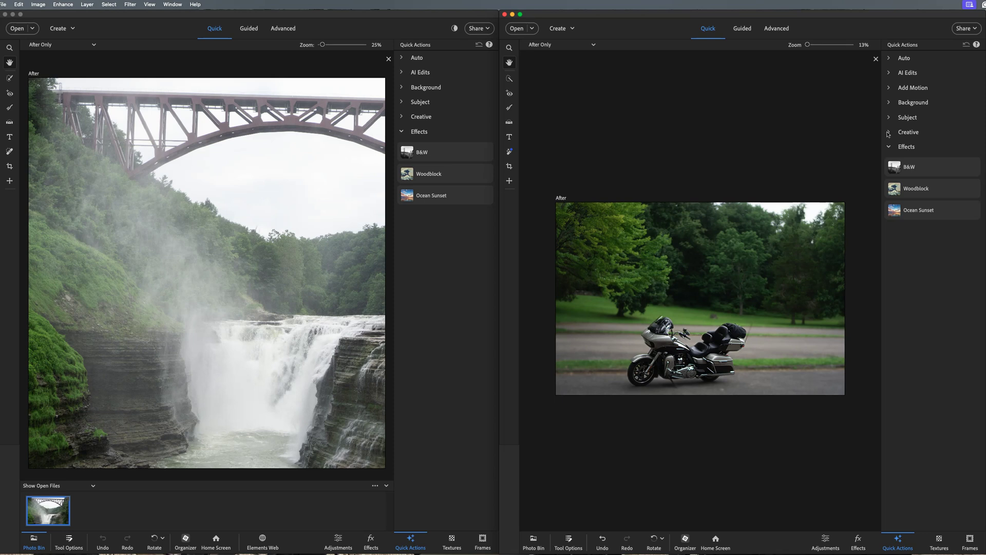
# Collapse the Effects quick actions in both the 2024 and 2025 windows.
pyautogui.click(402, 133)
pyautogui.click(403, 133)
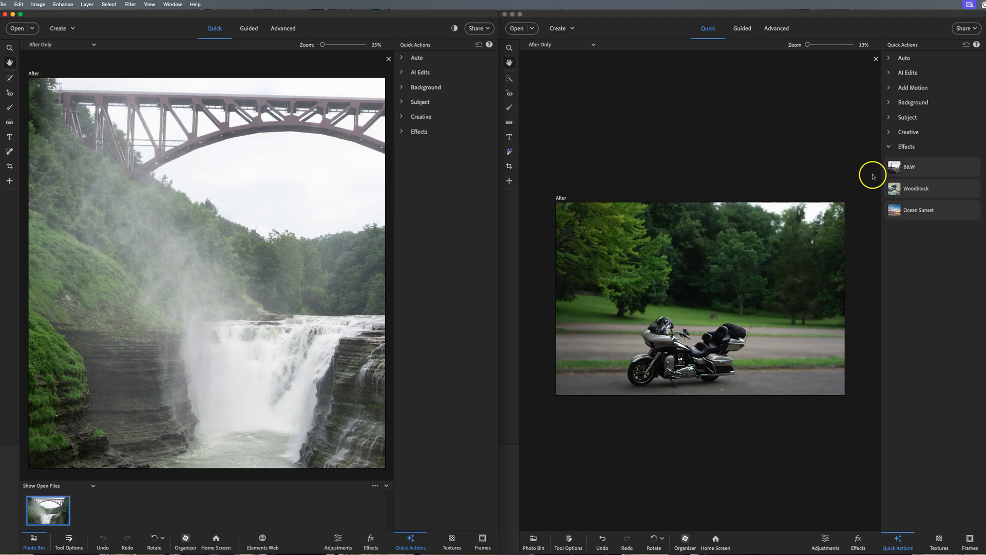
pyautogui.click(889, 148)
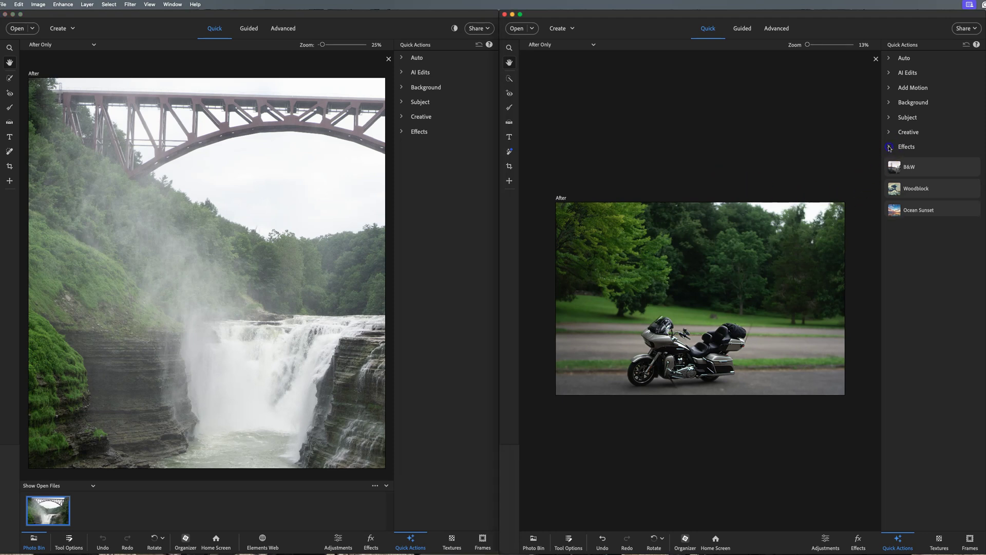
pyautogui.click(889, 149)
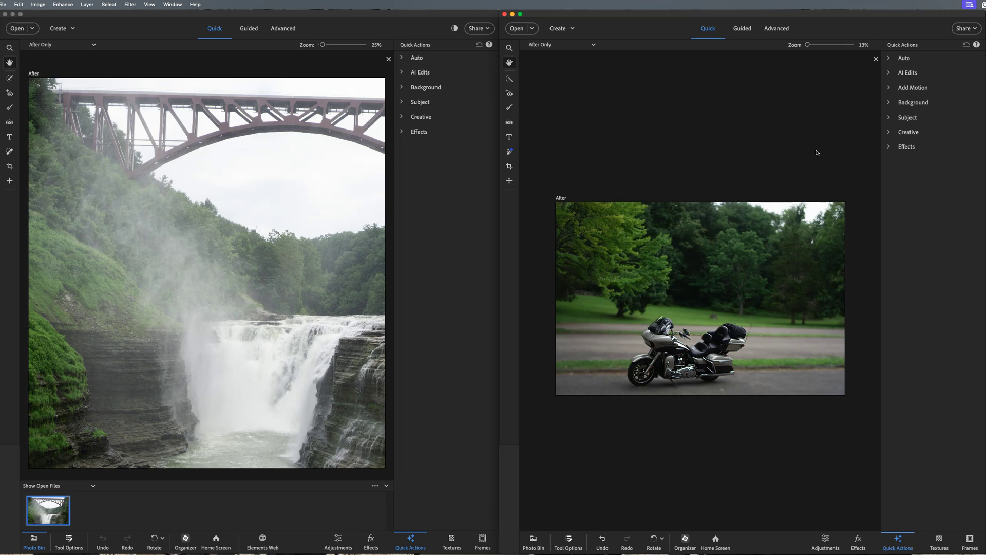
pyautogui.click(799, 154)
# Review the AI Edits and Add Motion quick actions in the 2025 window, collapsing each group again.
pyautogui.click(890, 73)
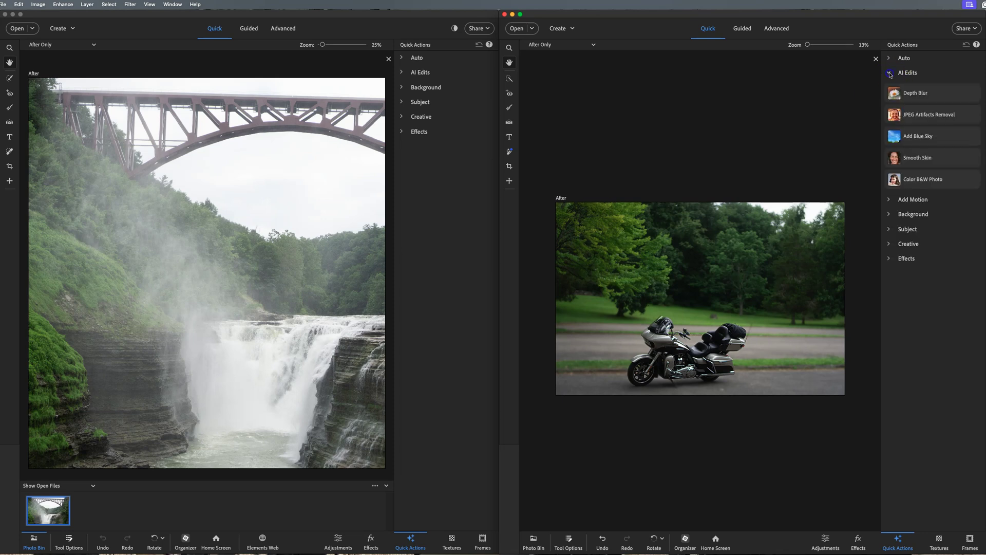
pyautogui.click(890, 74)
pyautogui.click(890, 89)
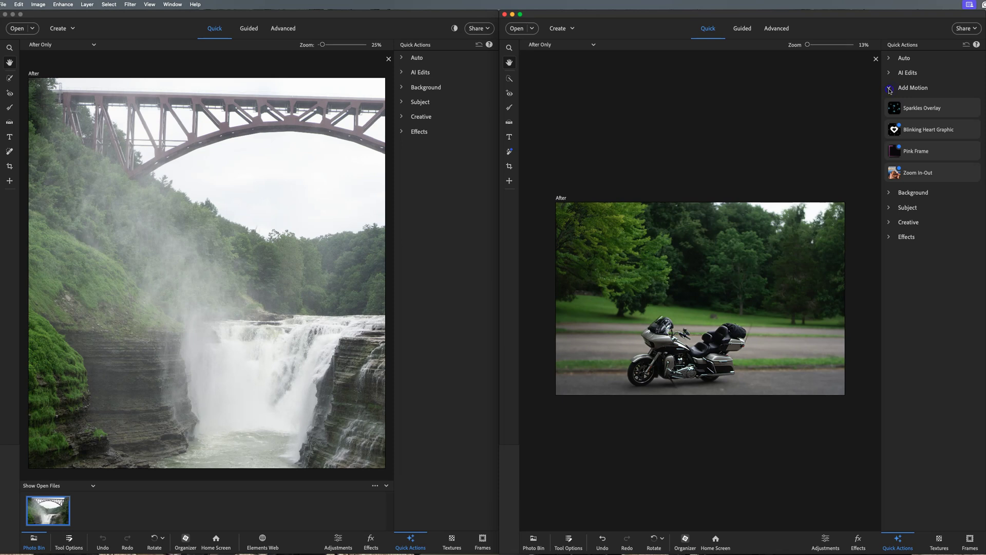
pyautogui.click(890, 89)
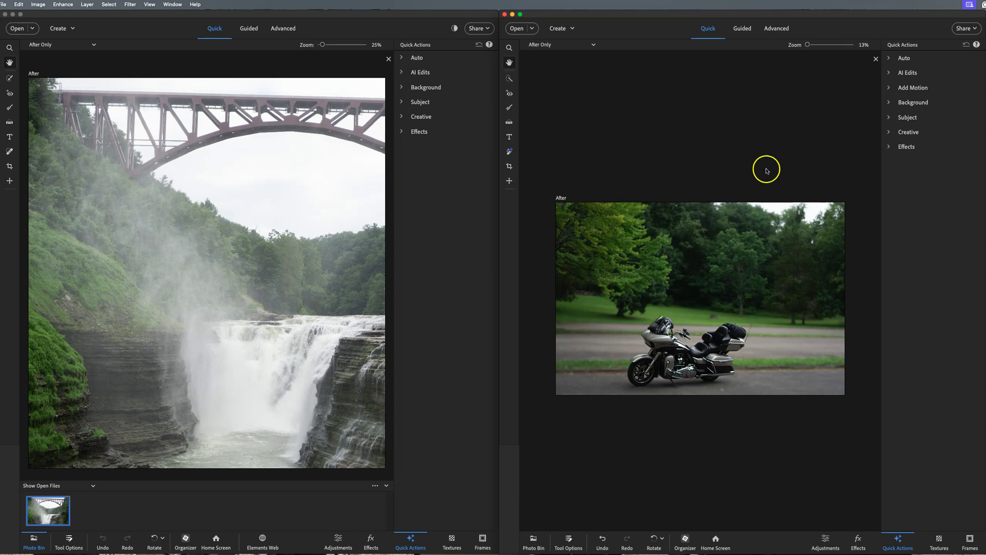
# Show the Textures in both the 2024 and 2025 windows and browse the 2025 texture collection for comparison.
pyautogui.click(453, 538)
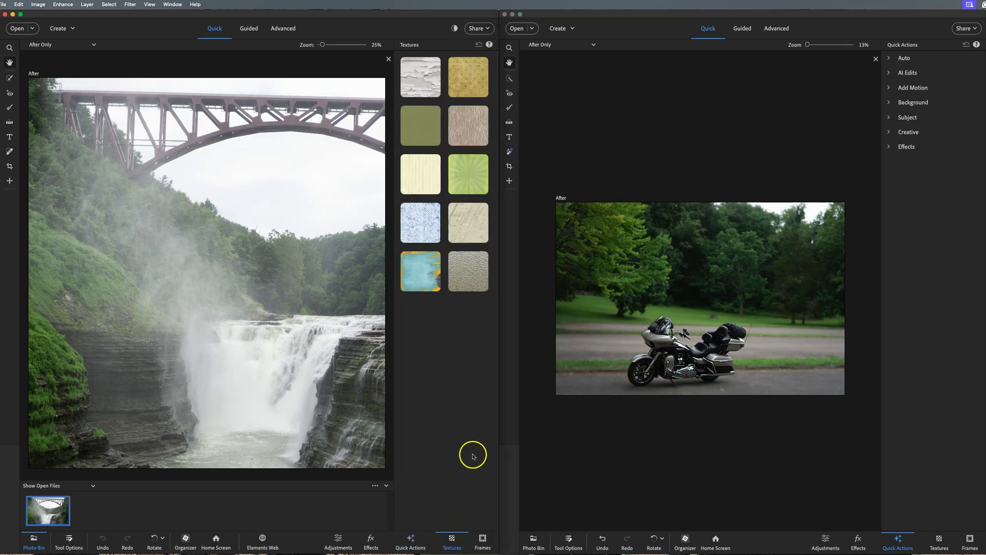
pyautogui.click(939, 539)
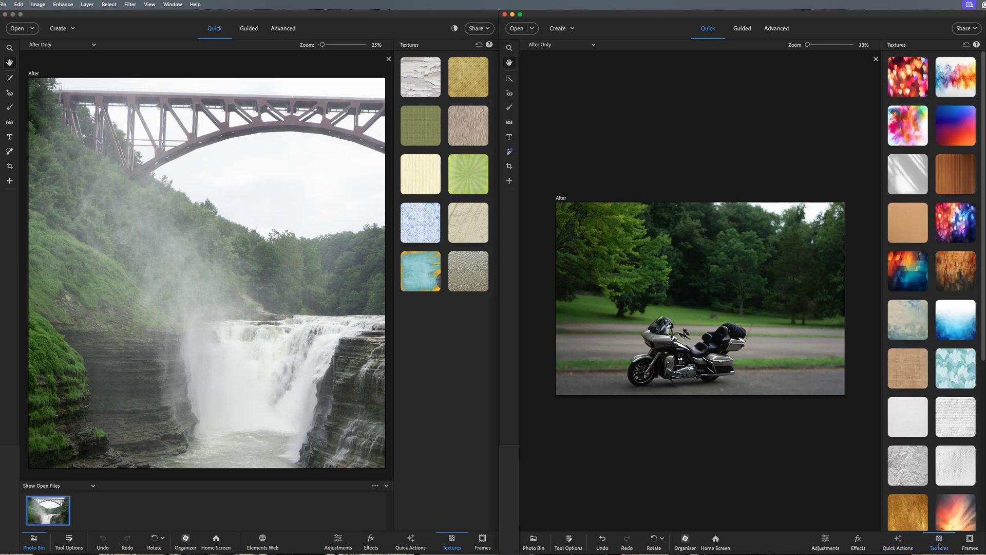
pyautogui.scroll(-5, 939, 317)
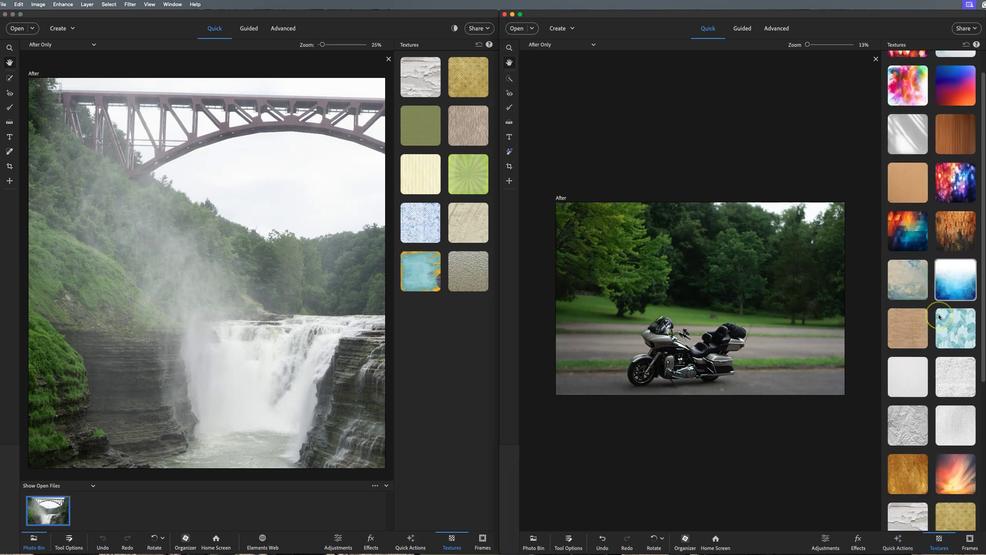
pyautogui.scroll(5, 939, 317)
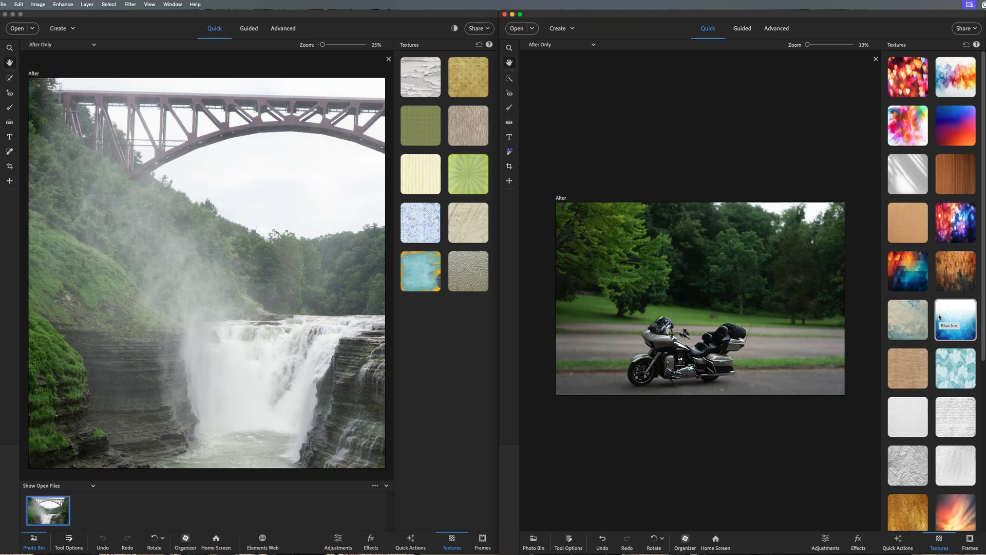
# Show the Frames collection in both the 2025 and 2024 windows for comparison.
pyautogui.click(913, 355)
pyautogui.click(969, 539)
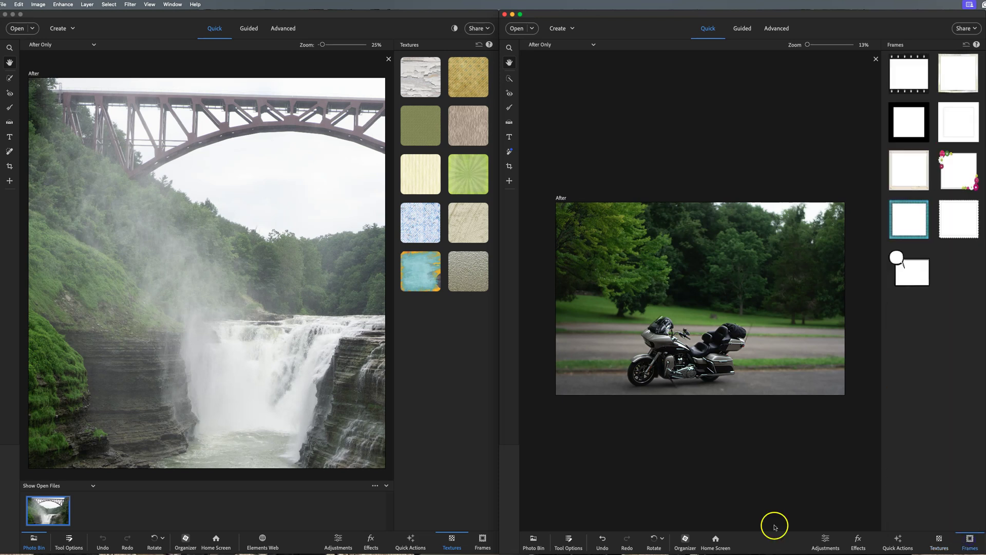
pyautogui.click(483, 540)
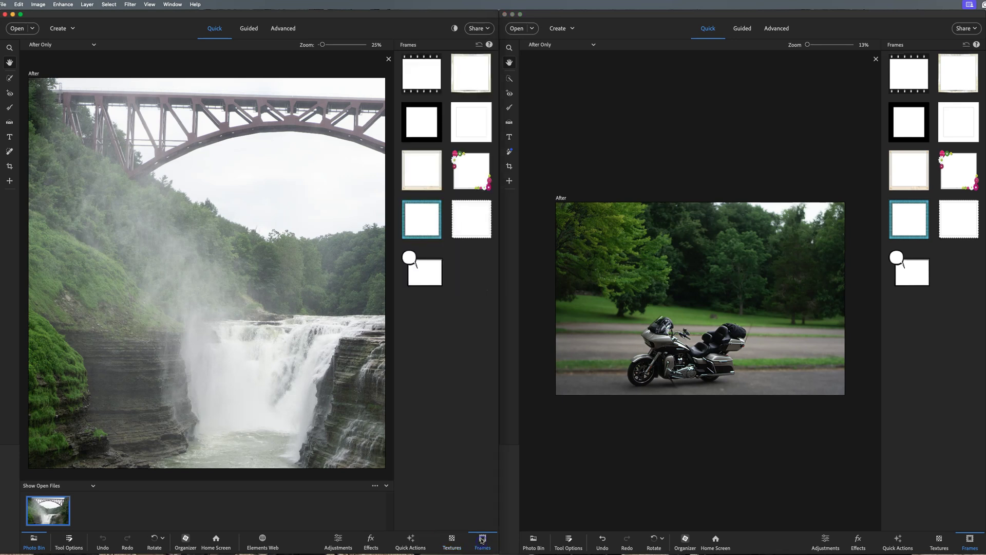
pyautogui.click(458, 436)
# Switch both the 2024 and 2025 windows to Guided mode and browse the Basics guided edits.
pyautogui.click(265, 64)
pyautogui.click(249, 28)
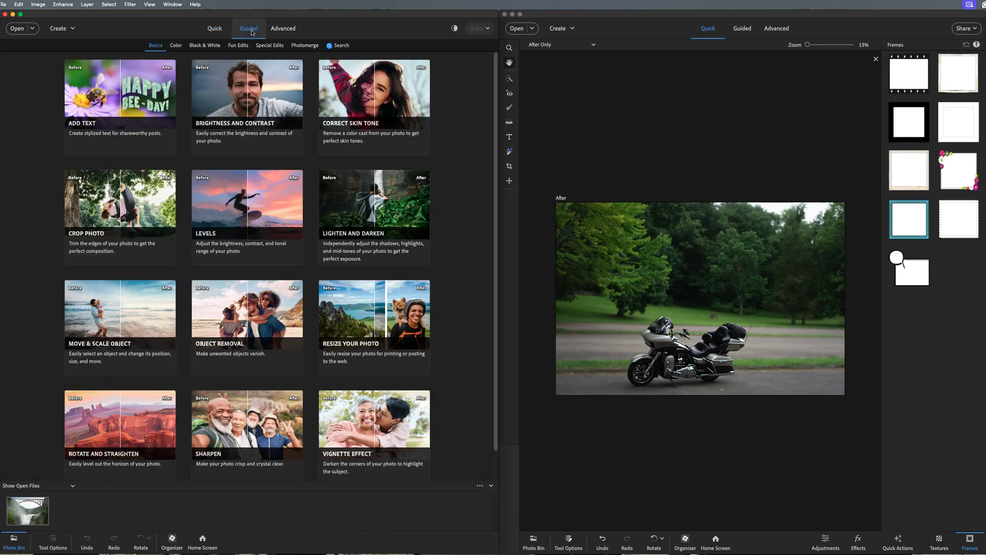
pyautogui.click(745, 28)
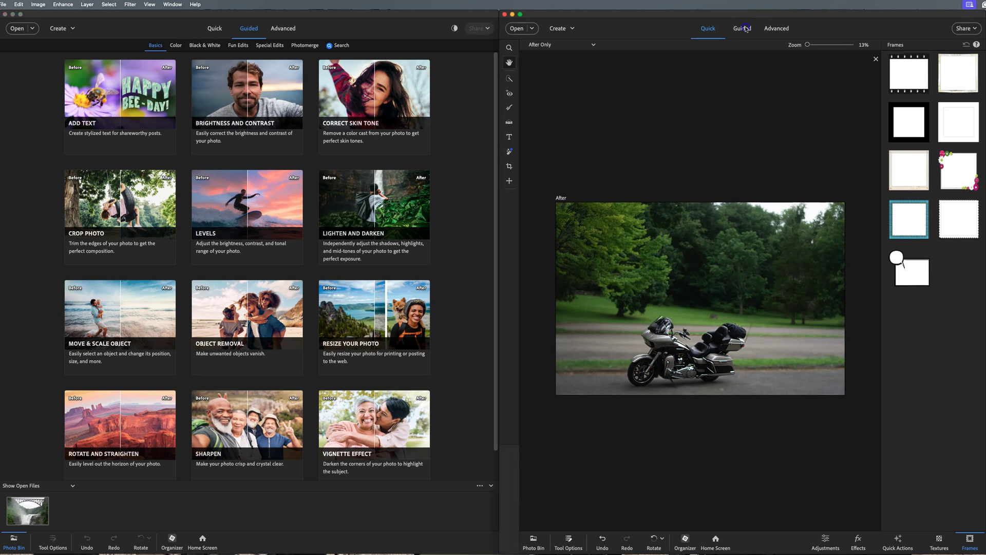
pyautogui.click(745, 29)
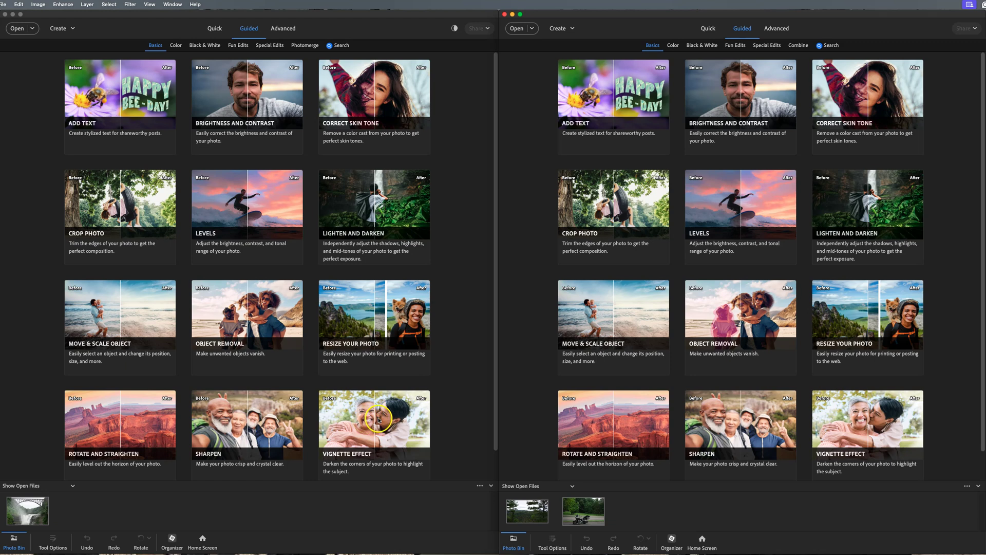
pyautogui.scroll(-2, 454, 407)
pyautogui.scroll(2, 454, 407)
# Show the Color guided edits in both the 2024 and 2025 windows for comparison.
pyautogui.click(176, 45)
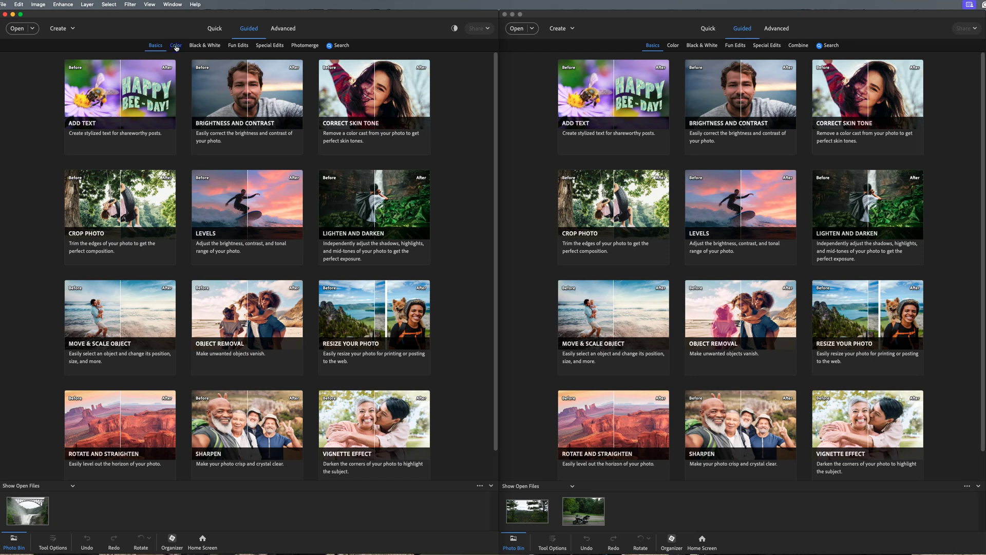
pyautogui.click(673, 46)
pyautogui.click(673, 46)
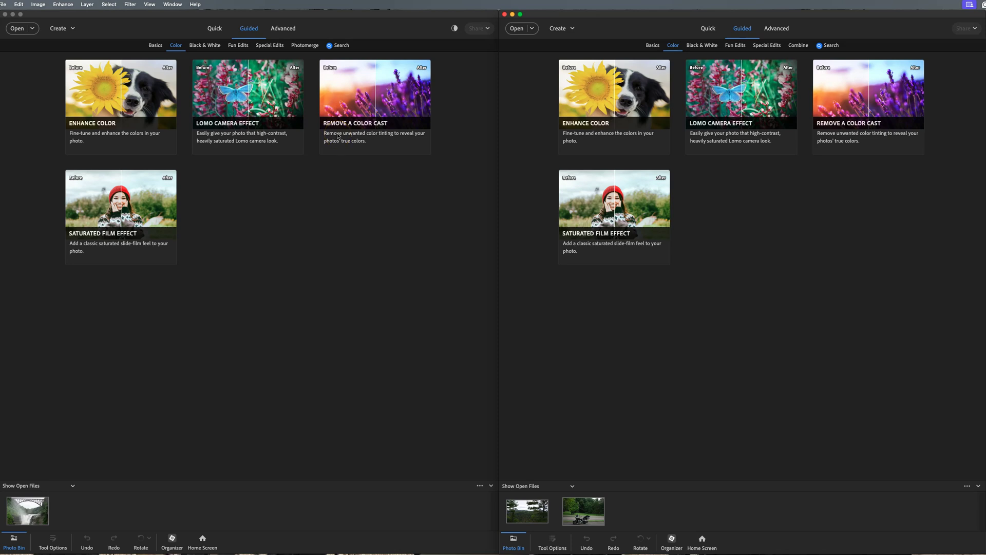
pyautogui.click(309, 121)
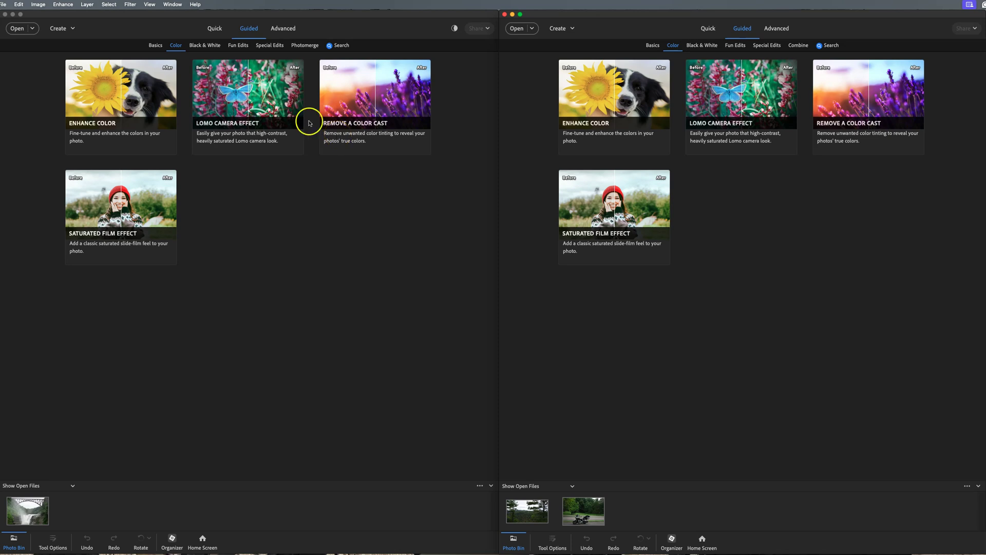
# Compare the Black & White guided edits in both windows, followed by the Fun Edits category.
pyautogui.click(212, 48)
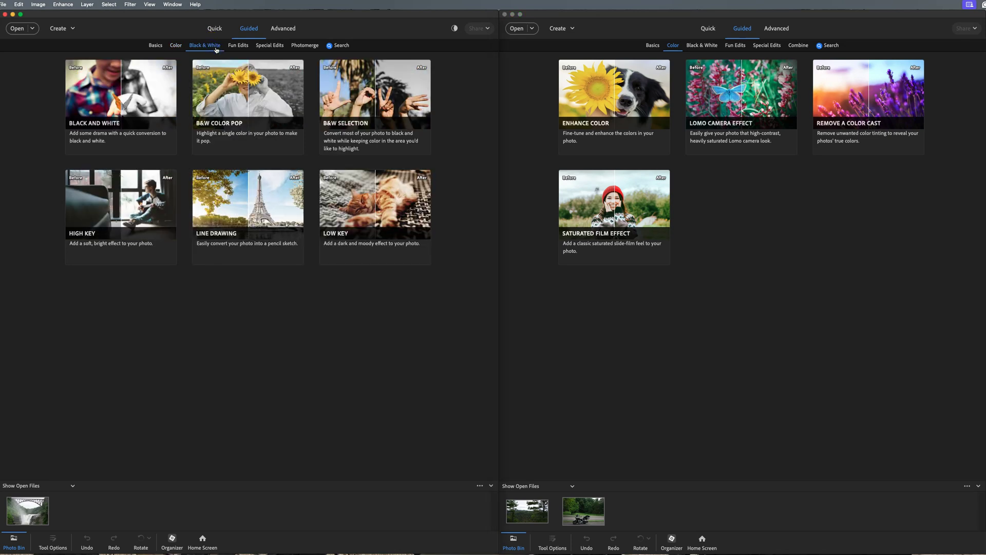
pyautogui.click(704, 46)
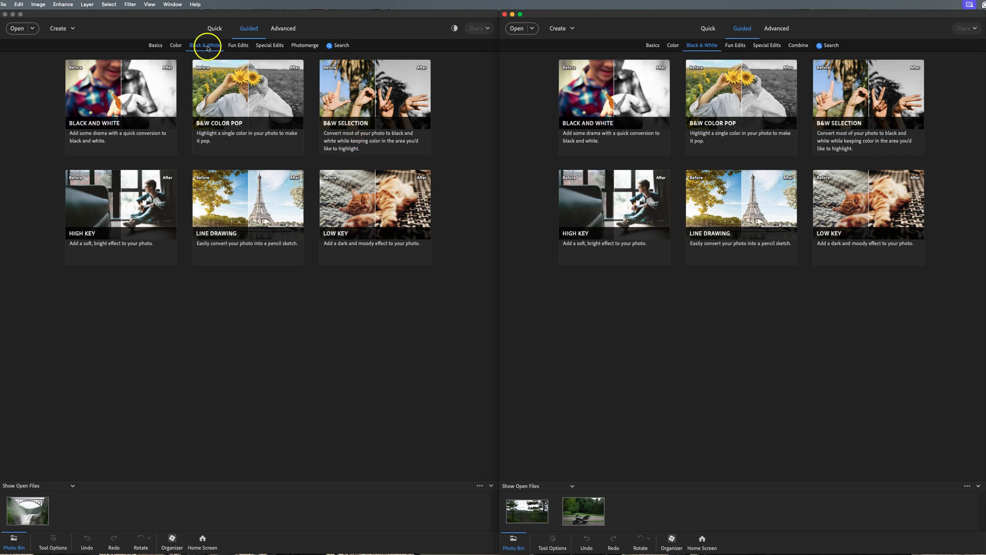
pyautogui.click(242, 46)
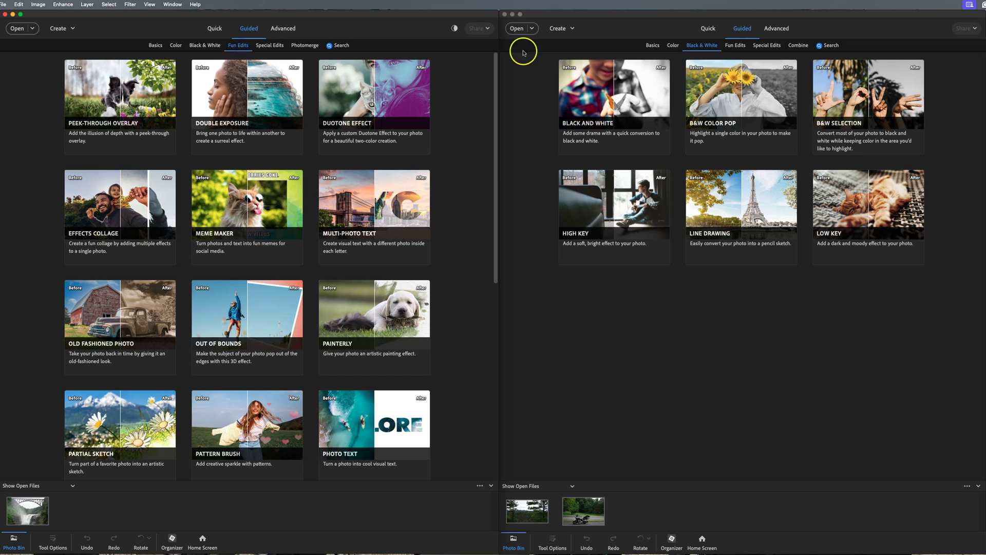
pyautogui.click(724, 51)
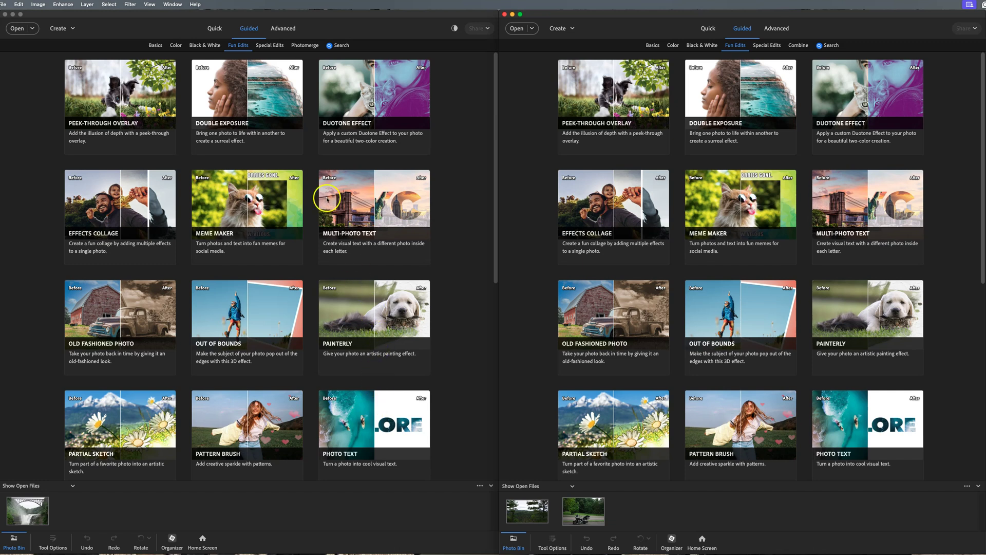
# Show the Special Edits guided edits in both the 2024 and 2025 windows for comparison.
pyautogui.click(272, 46)
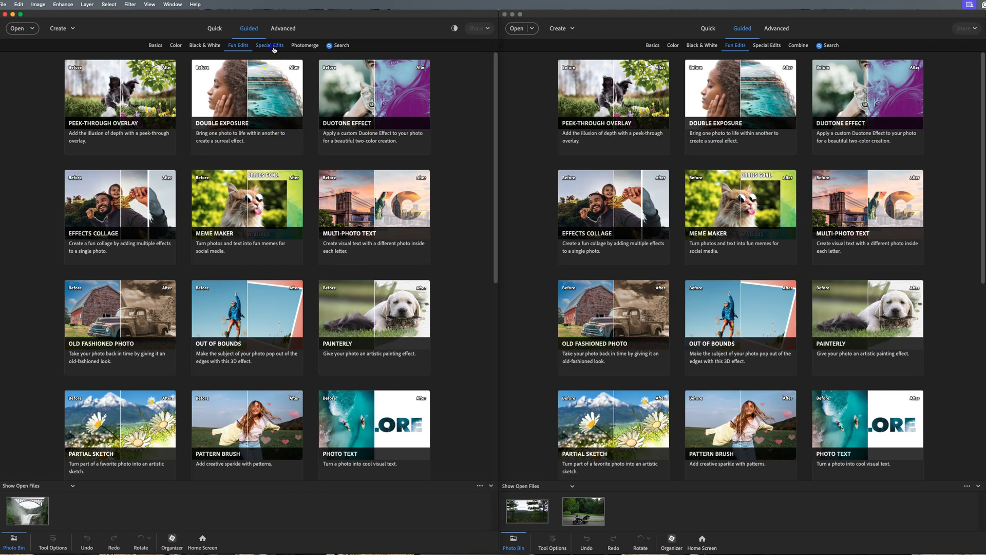
pyautogui.click(274, 46)
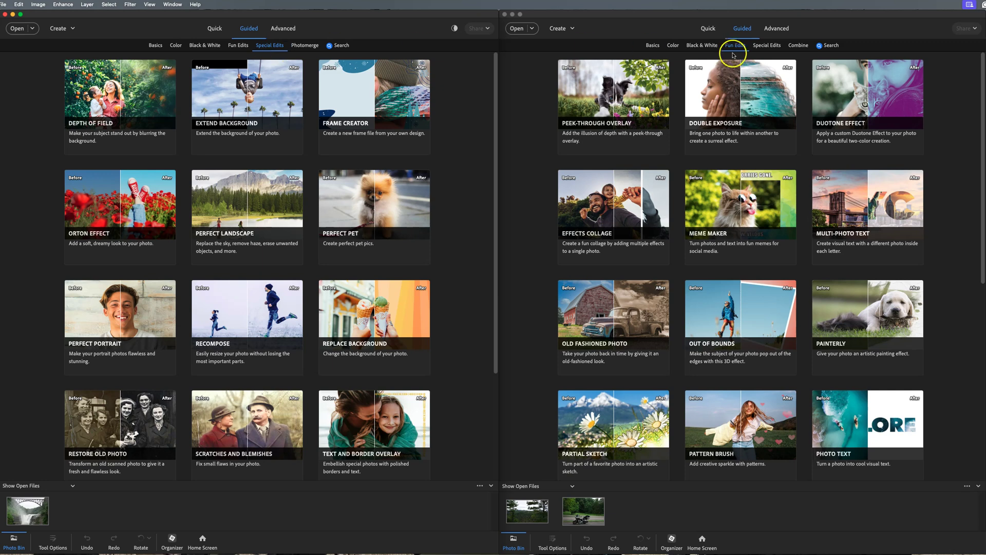
pyautogui.click(771, 47)
pyautogui.click(771, 47)
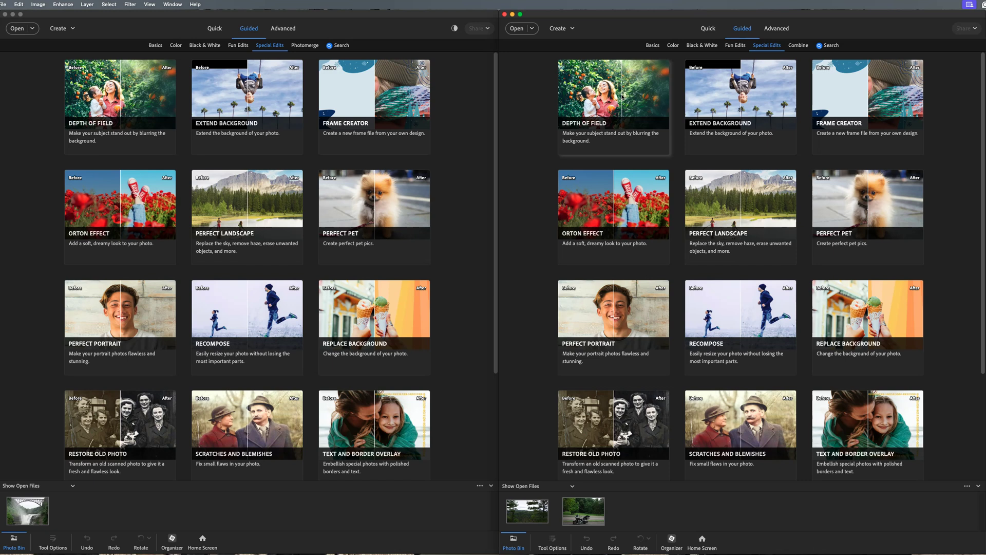
pyautogui.click(765, 90)
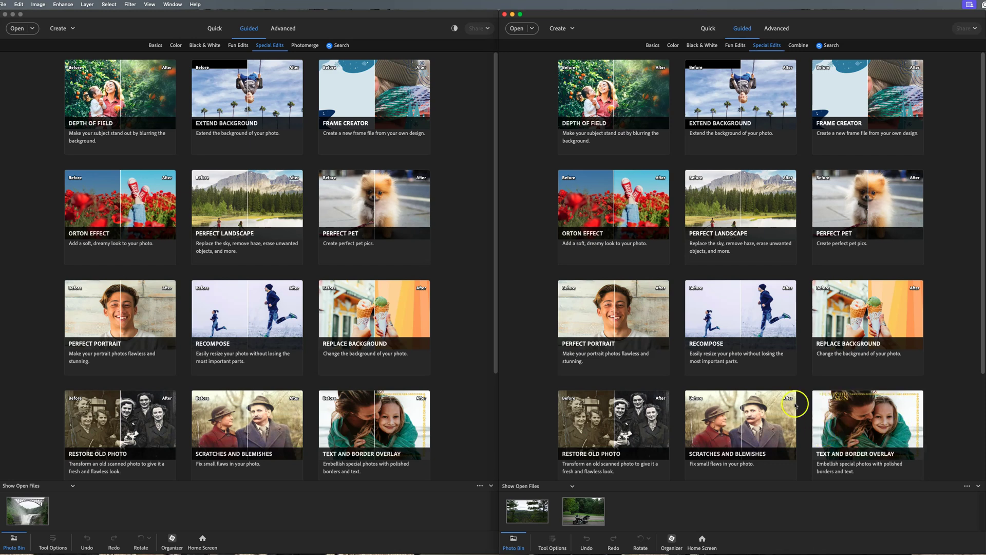
# Show the Photomerge guided edits in the 2024 window and the Combine guided edits in the 2025 window.
pyautogui.moveTo(454, 115); pyautogui.dragTo(384, 49)
pyautogui.click(304, 46)
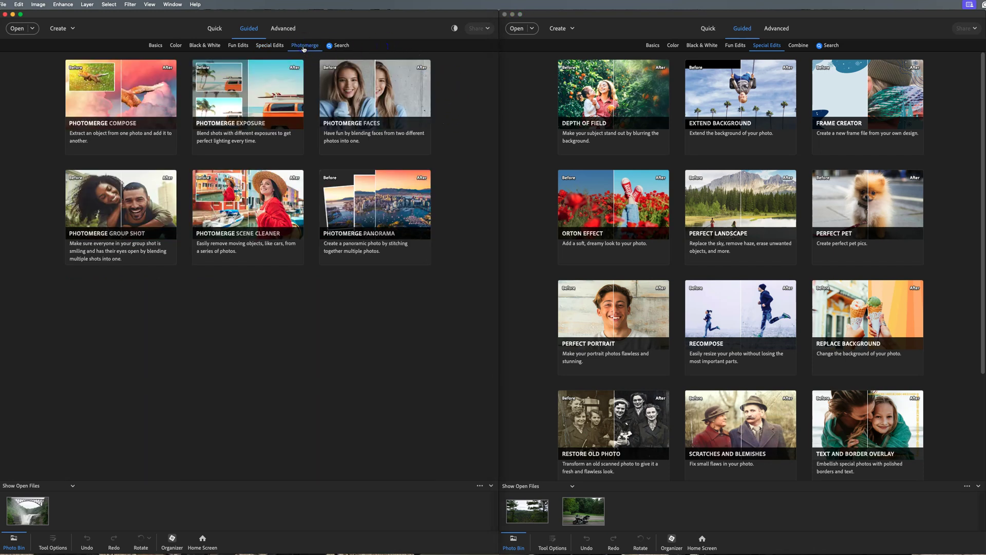
pyautogui.click(797, 47)
pyautogui.click(798, 46)
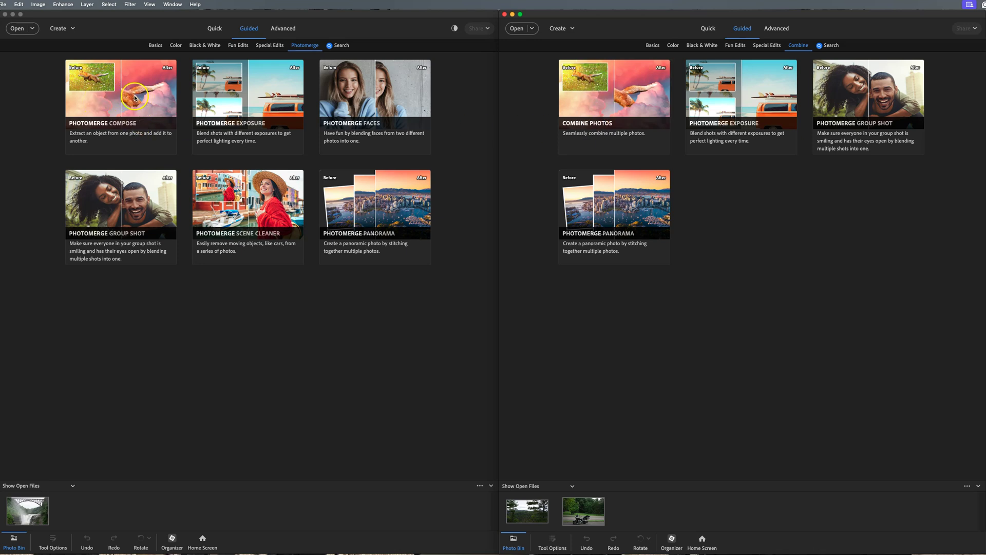
# Compare Photomerge Compose with Combine Photos, and examine the Photomerge Panorama and Scene Cleaner cards.
pyautogui.click(96, 99)
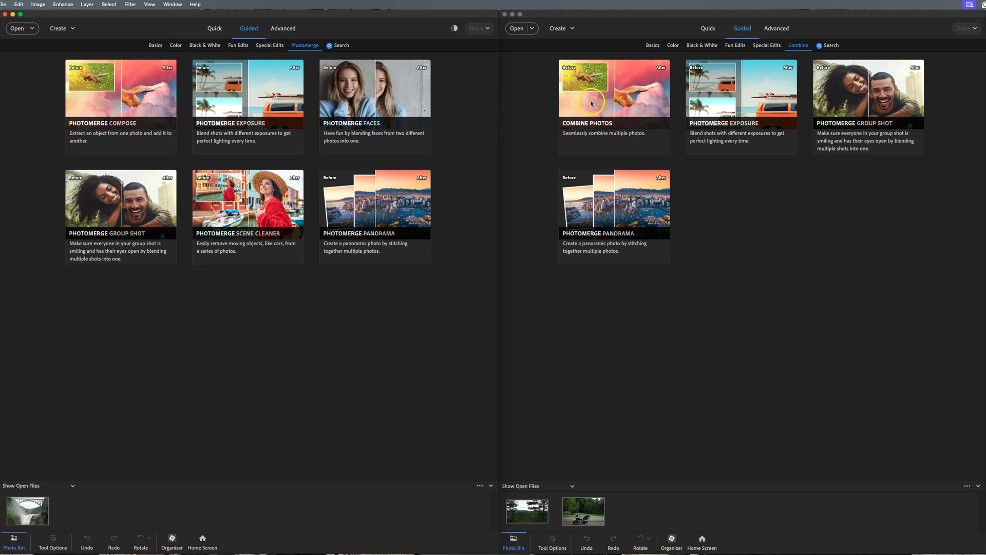
pyautogui.click(619, 102)
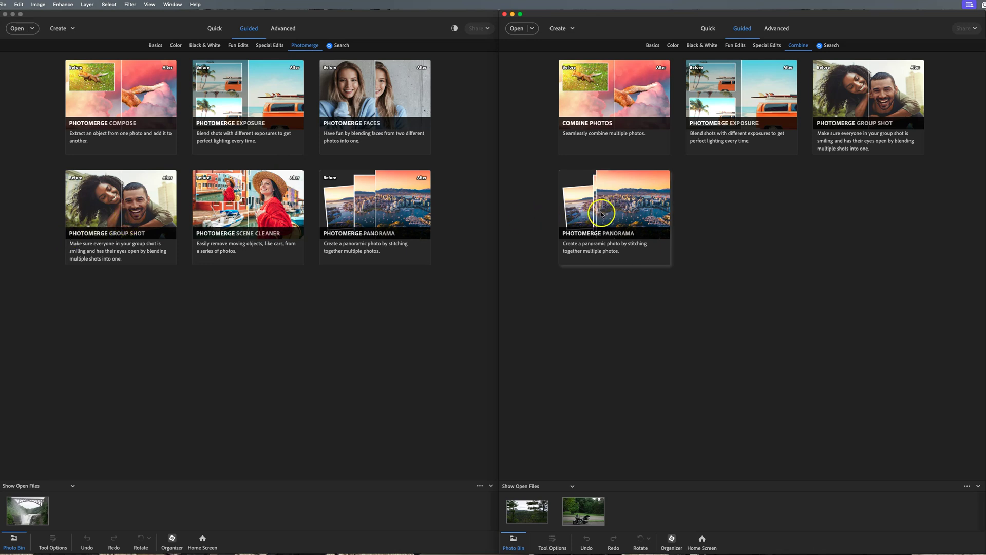
pyautogui.click(381, 205)
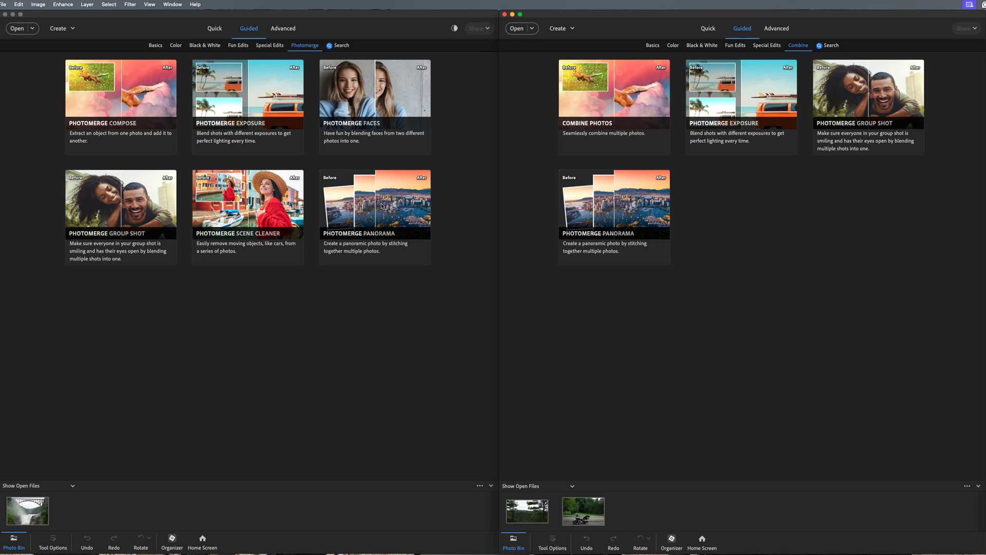
pyautogui.click(229, 217)
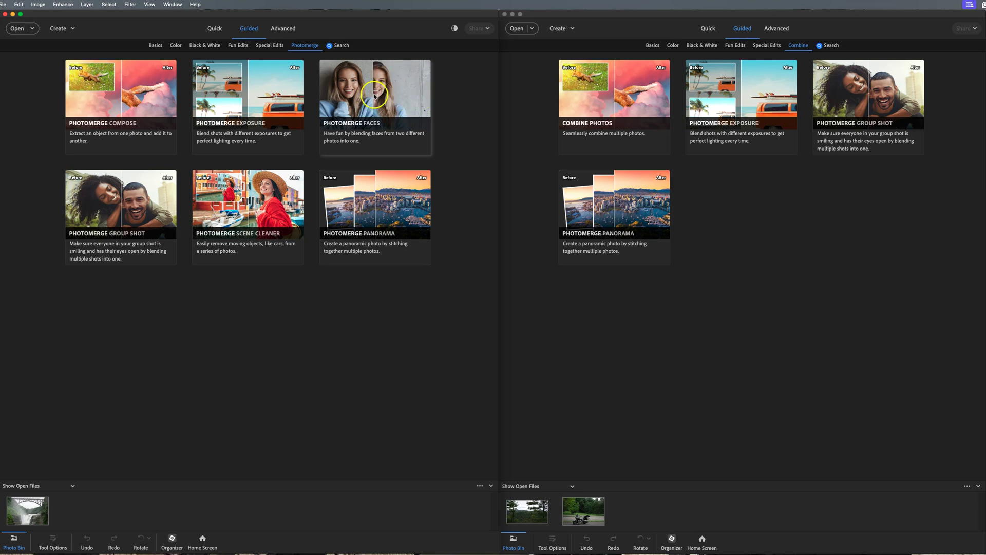
# Examine the before-and-after preview of Photomerge Faces in the 2024 window.
pyautogui.click(418, 100)
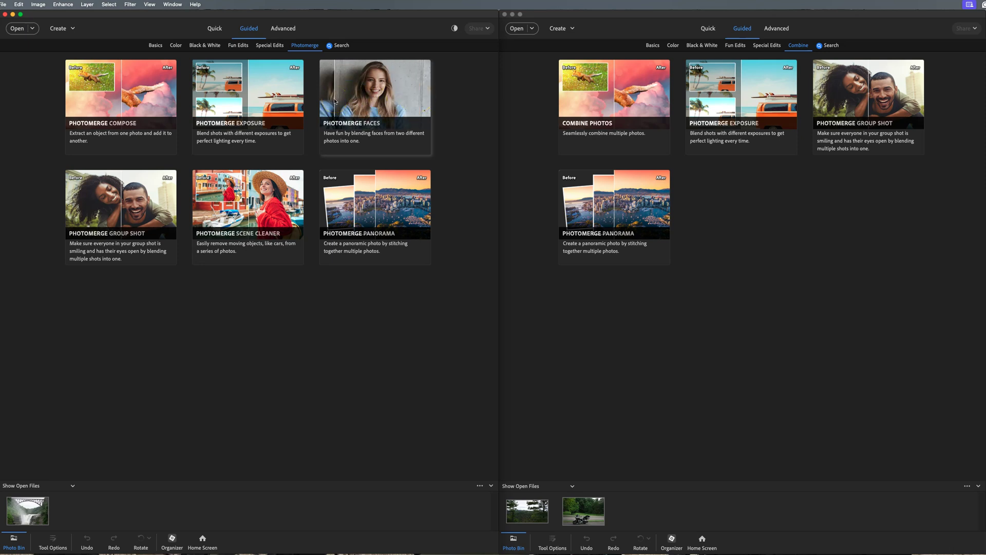
pyautogui.click(424, 98)
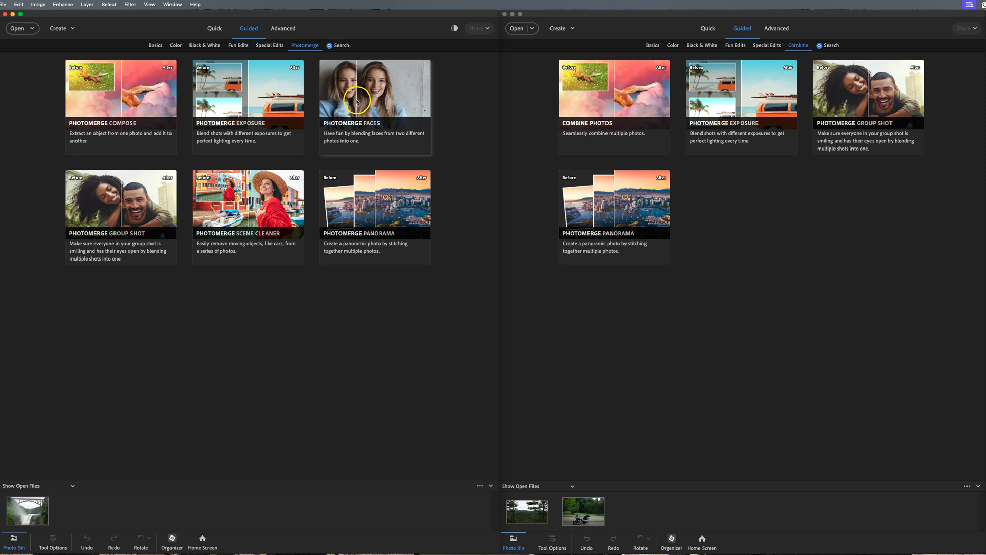
pyautogui.click(338, 100)
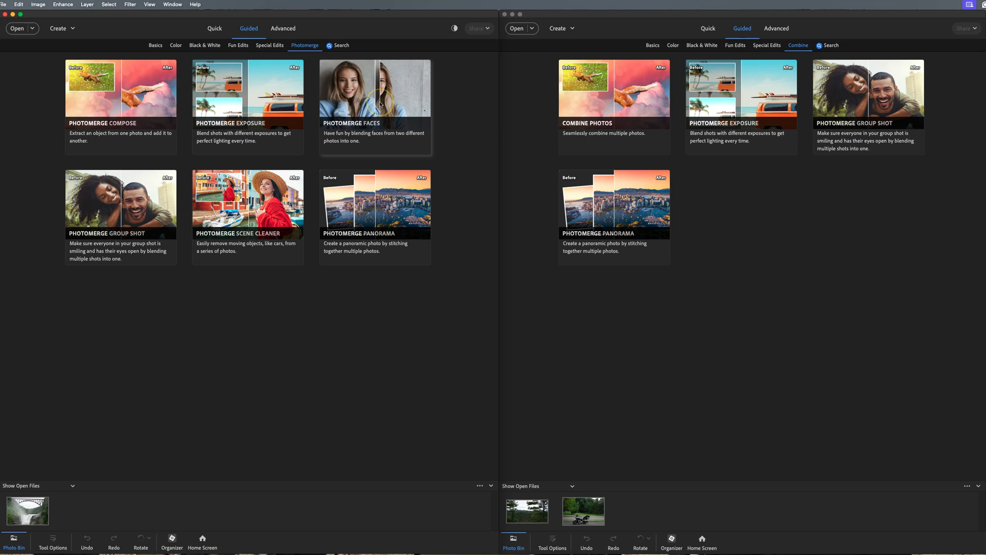
pyautogui.click(322, 109)
pyautogui.click(398, 110)
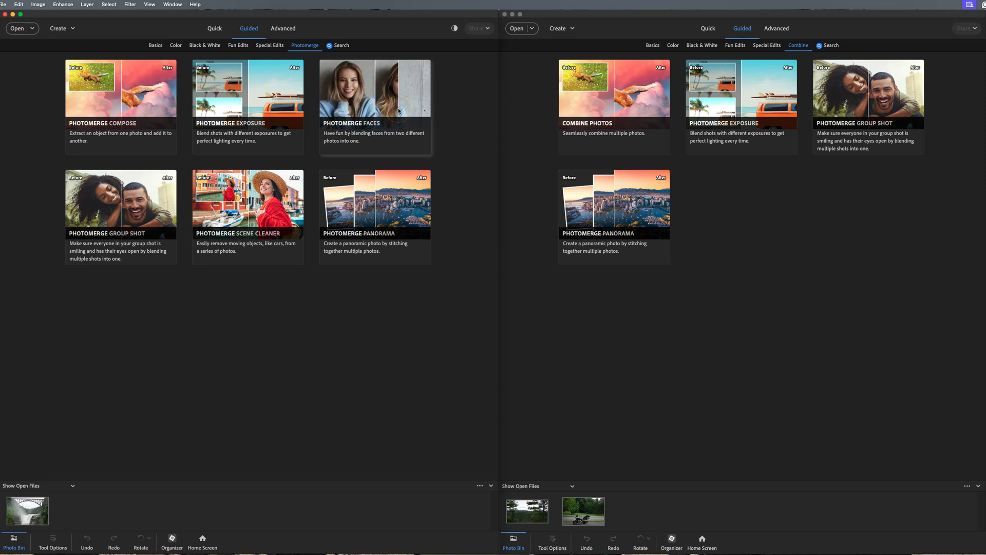
pyautogui.click(393, 367)
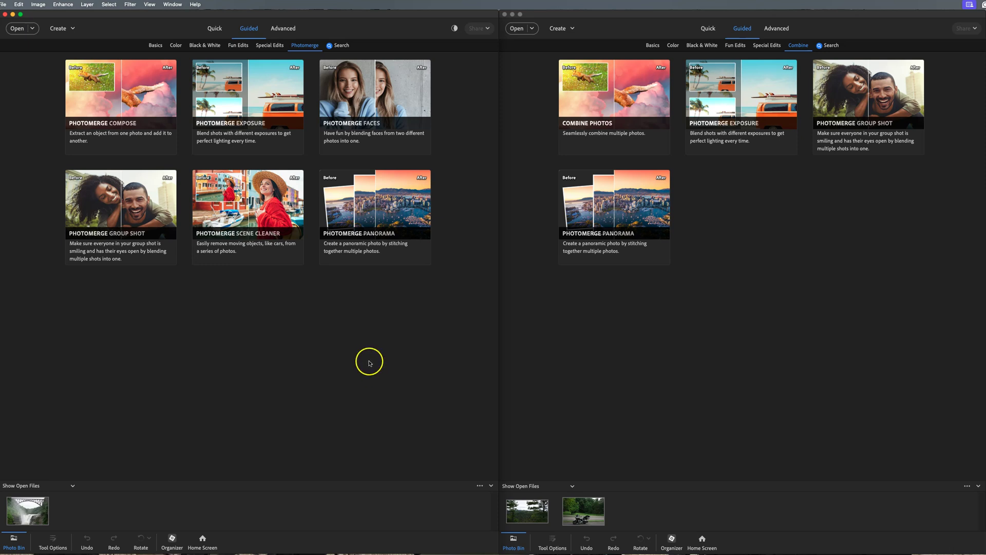
# Switch both the 2024 and 2025 windows to Advanced mode and review the View and Select tools.
pyautogui.click(286, 30)
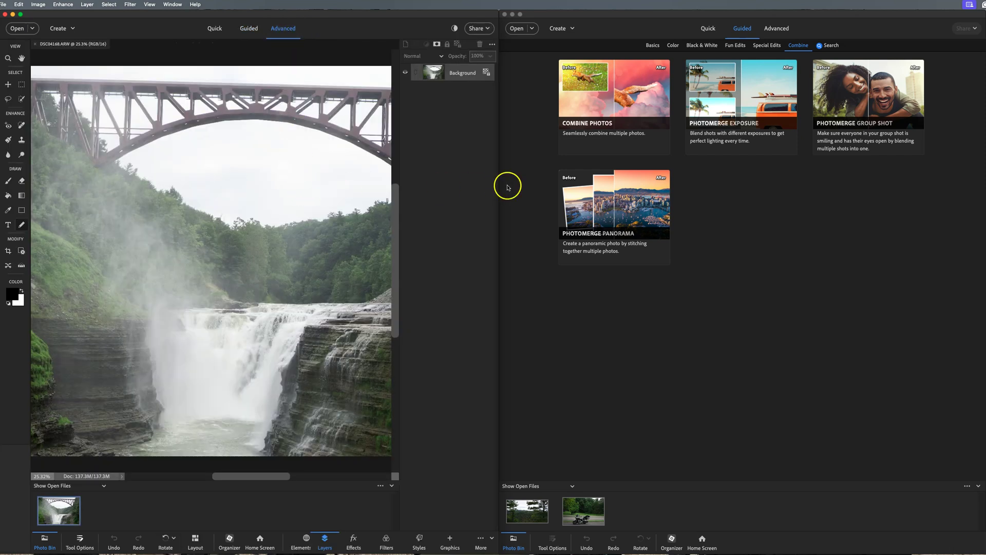
pyautogui.click(778, 29)
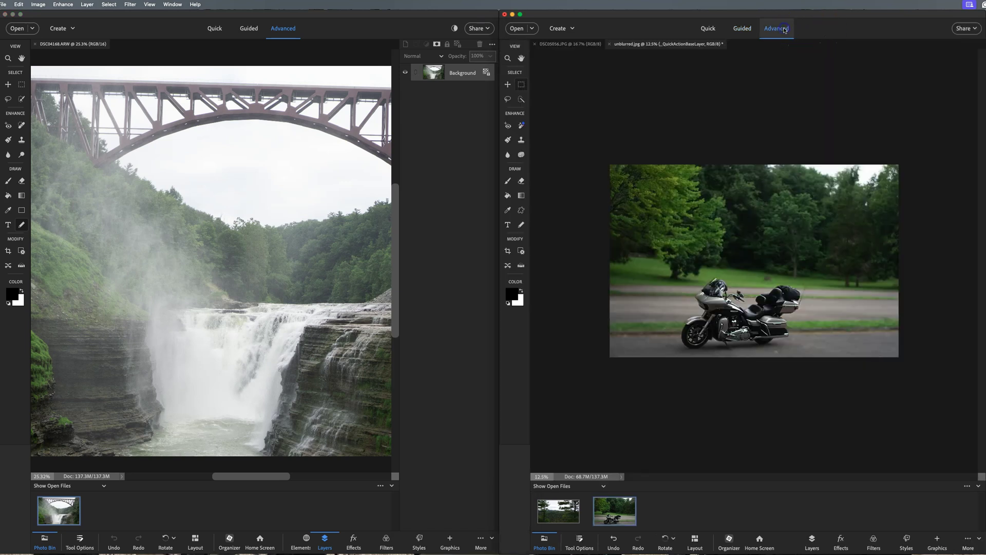
pyautogui.click(664, 90)
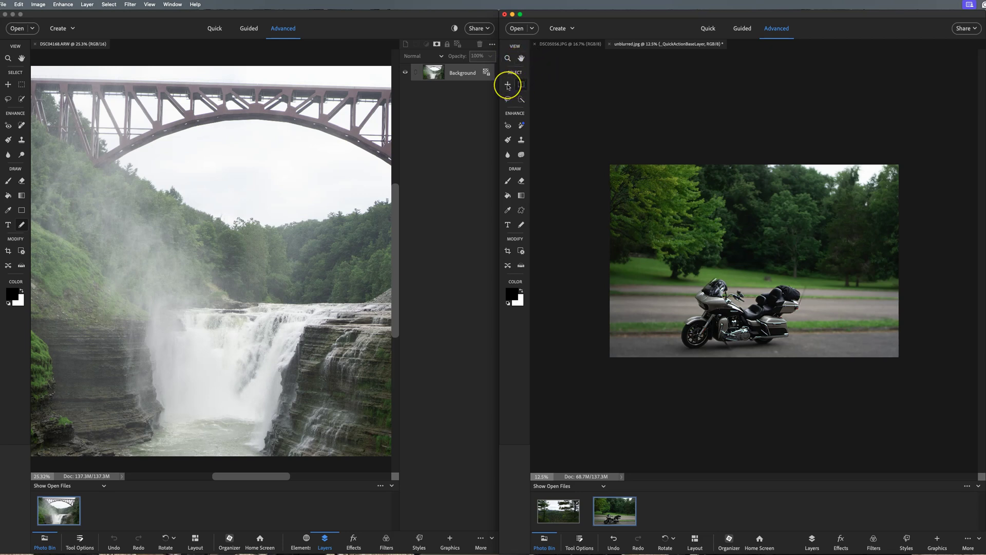
pyautogui.click(507, 85)
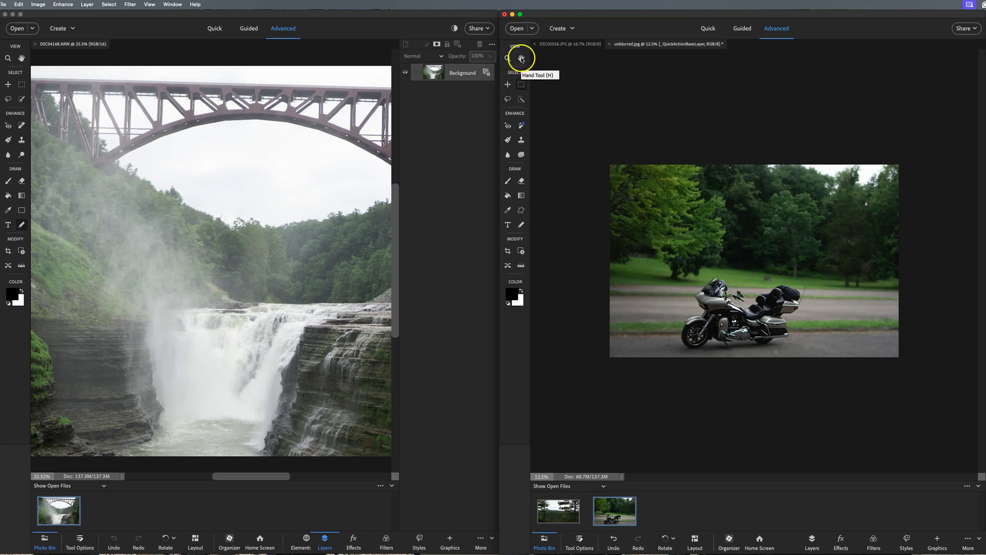
pyautogui.click(522, 84)
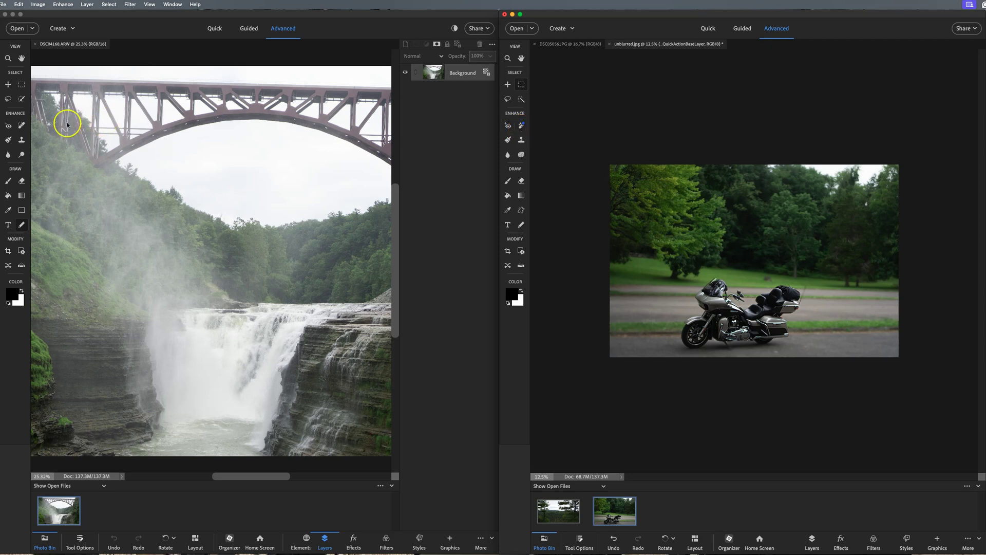
# Brush over the grass just above the motorcycle's seat using the Remove Tool with an enlarged brush in the 2025 window.
pyautogui.click(522, 127)
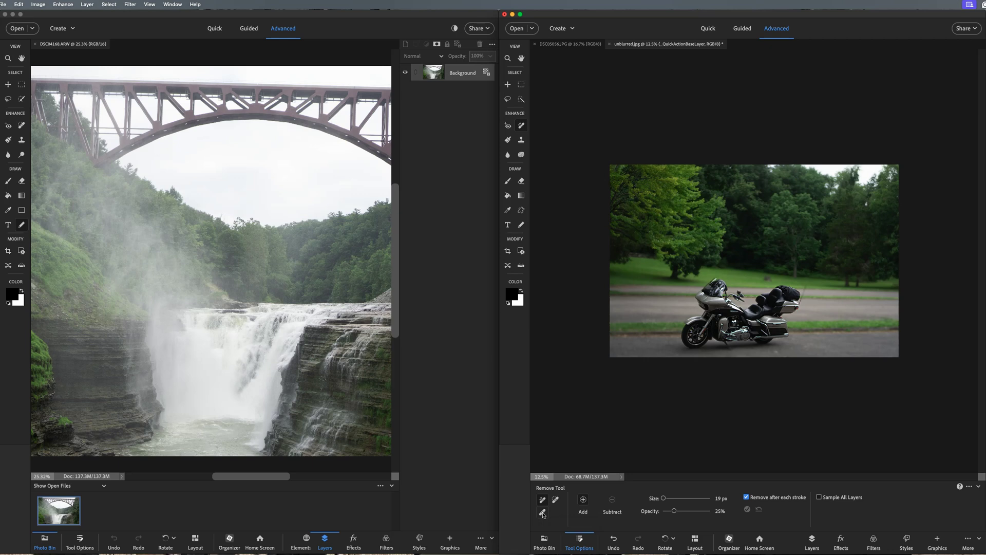
pyautogui.click(542, 501)
pyautogui.press(']')
pyautogui.press(']')
pyautogui.press(']')
pyautogui.press(']')
pyautogui.press(']')
pyautogui.moveTo(757, 279); pyautogui.dragTo(779, 278)
pyautogui.click(773, 277)
# Enlarge the Remove Tool brush to 700 px and brush over the trees behind the motorcycle.
pyautogui.press(']')
pyautogui.press(']')
pyautogui.press(']')
pyautogui.press(']')
pyautogui.press(']')
pyautogui.press(']')
pyautogui.moveTo(771, 224)
pyautogui.mouseDown()
pyautogui.moveTo(791, 204)
pyautogui.moveTo(809, 205)
pyautogui.moveTo(816, 220)
pyautogui.moveTo(787, 228)
pyautogui.moveTo(811, 251)
pyautogui.moveTo(794, 267)
pyautogui.moveTo(761, 242)
pyautogui.mouseUp()
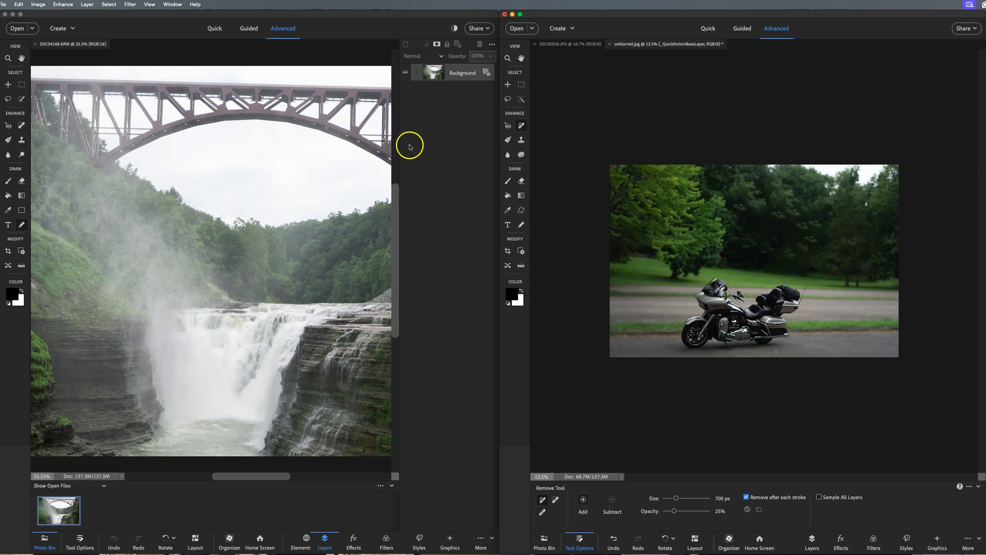
# Show the Zoom tool's options in the 2025 window.
pyautogui.click(507, 58)
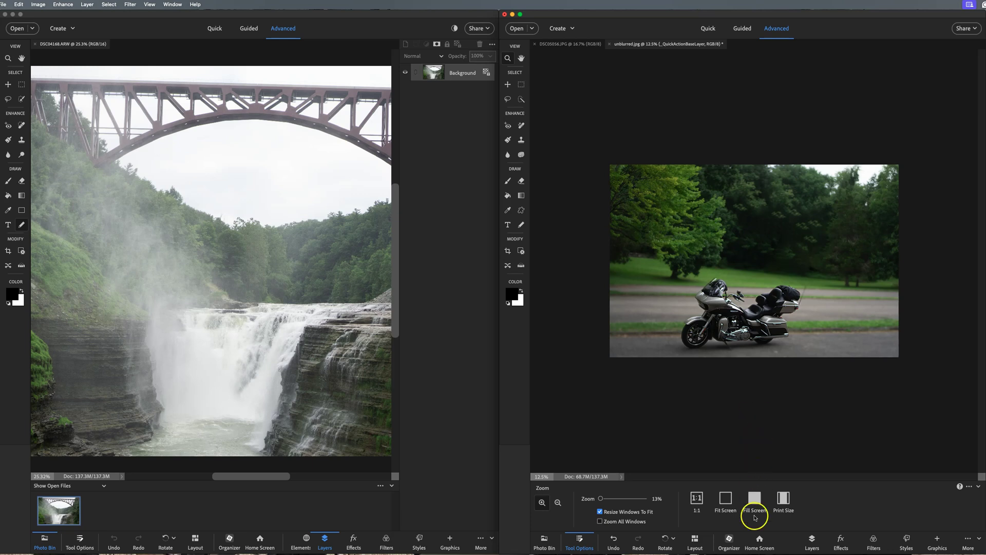
# Switch to the browser's Adobe Photoshop Elements 2025 free trial page and review the purchase offers under Ready to buy.
pyautogui.moveTo(753, 553)
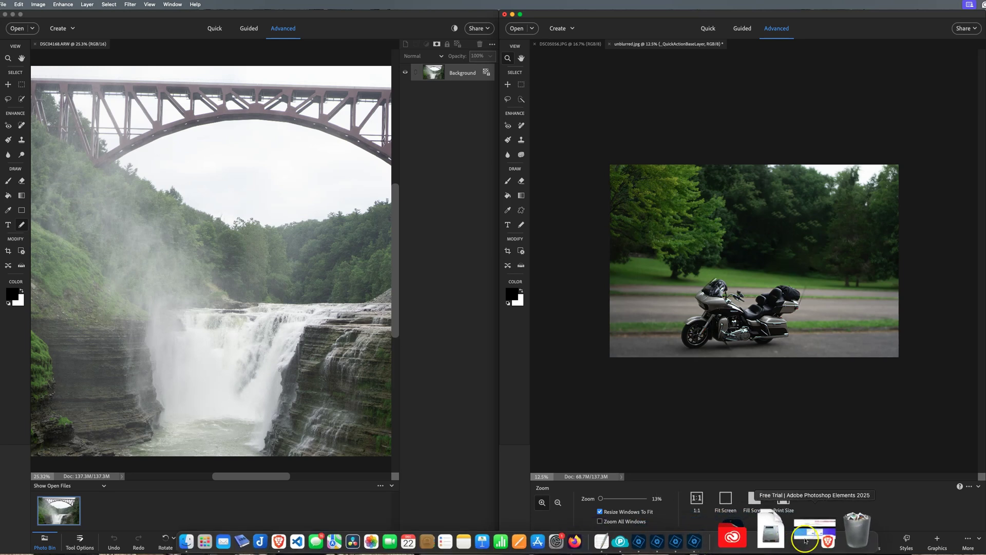
pyautogui.click(806, 541)
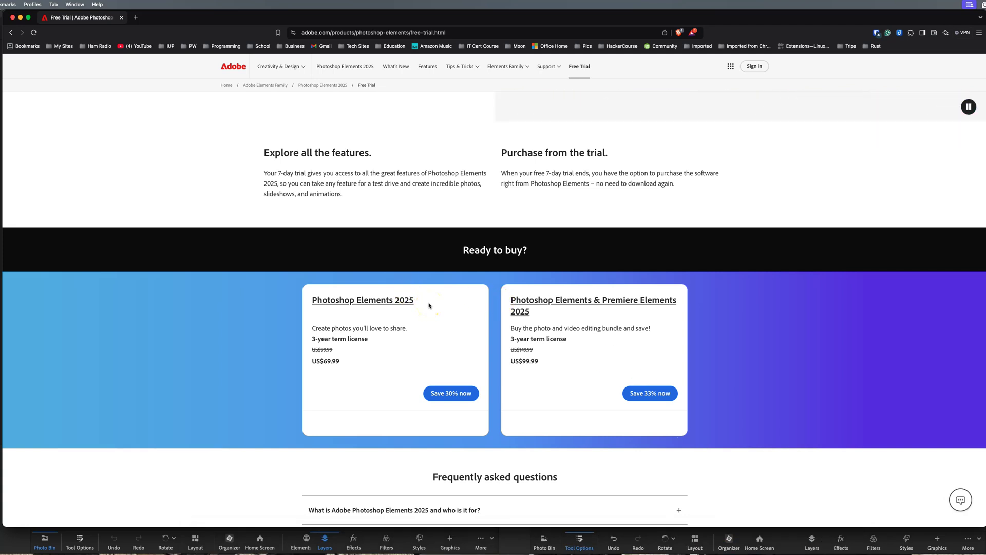
pyautogui.scroll(-5, 430, 305)
pyautogui.scroll(3, 430, 305)
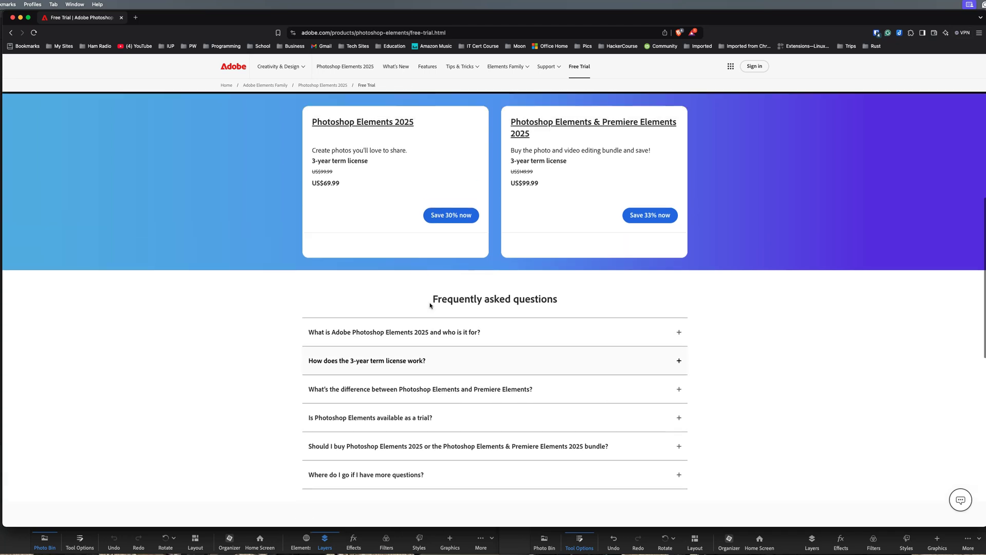
pyautogui.scroll(1, 429, 305)
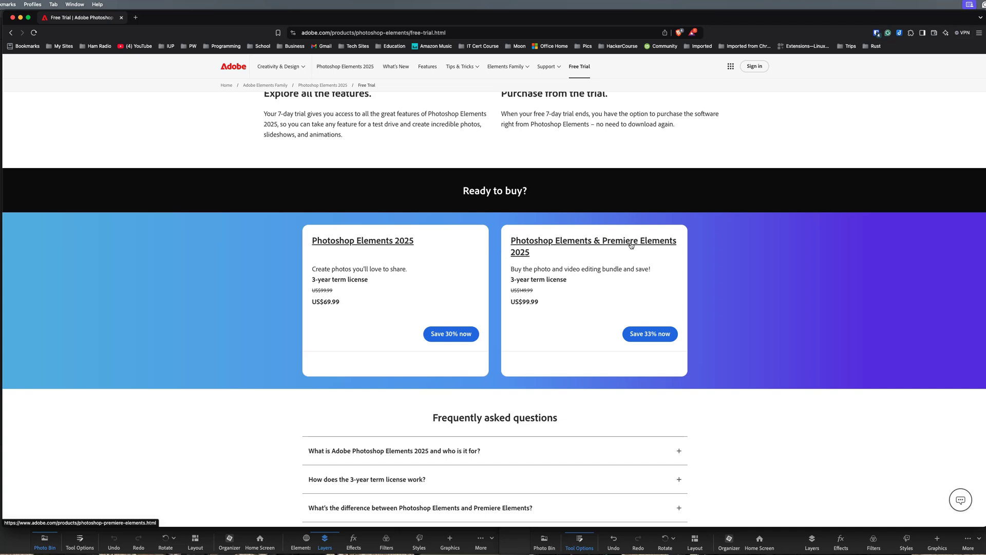
pyautogui.moveTo(464, 552)
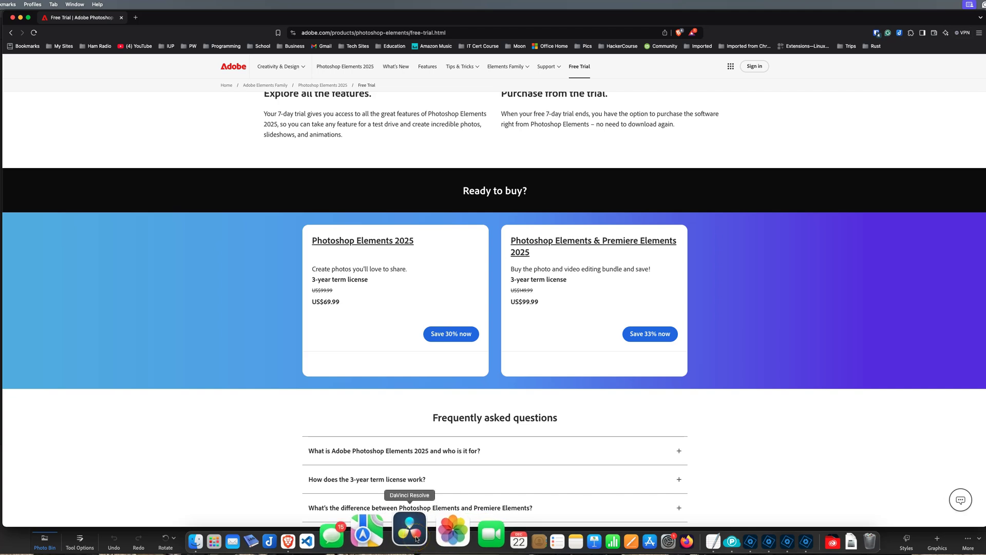
pyautogui.click(716, 301)
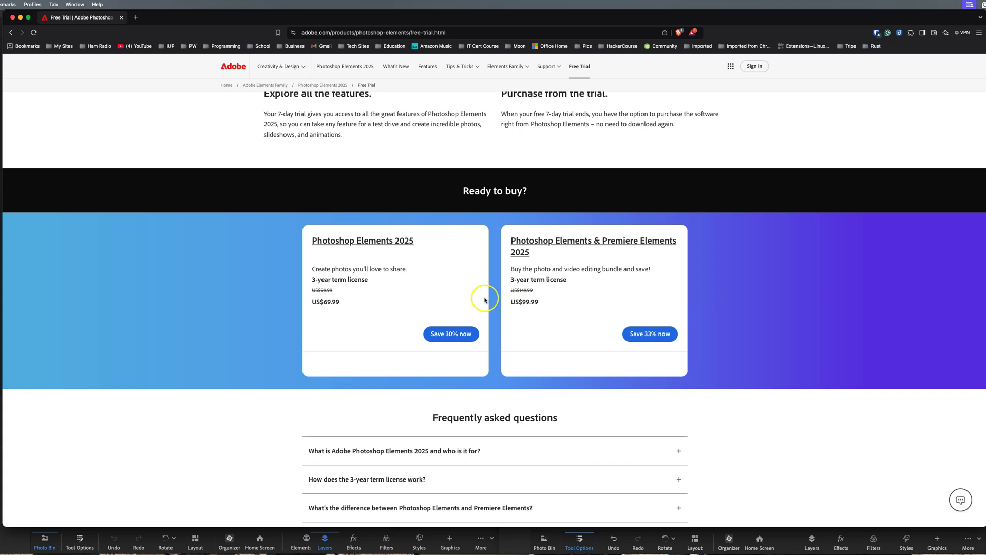
# Highlight the license terms on the Photoshop Elements 2025 and Photoshop Elements & Premiere Elements 2025 offers to compare them, leaving no text selected.
pyautogui.moveTo(375, 282); pyautogui.dragTo(315, 273)
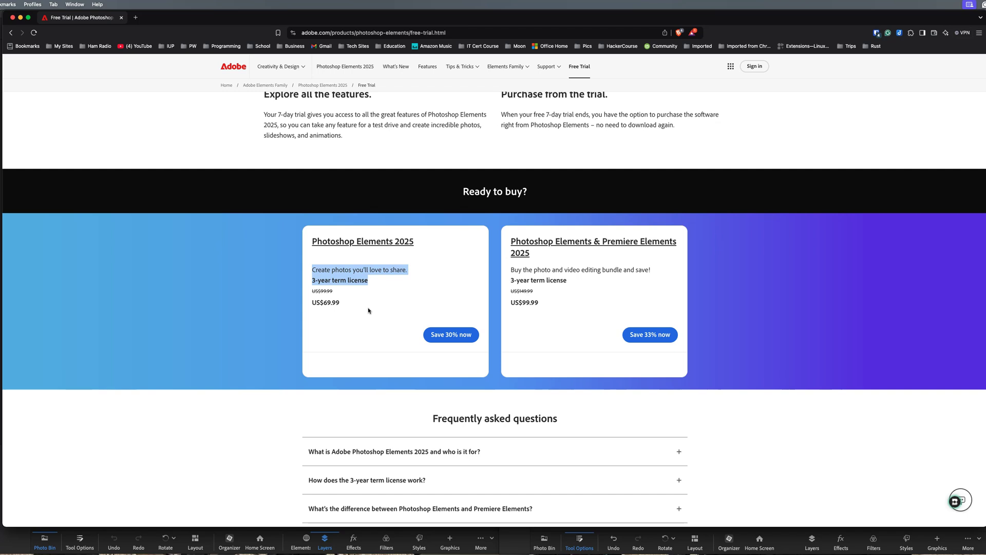
pyautogui.click(576, 280)
pyautogui.moveTo(577, 279); pyautogui.dragTo(510, 237)
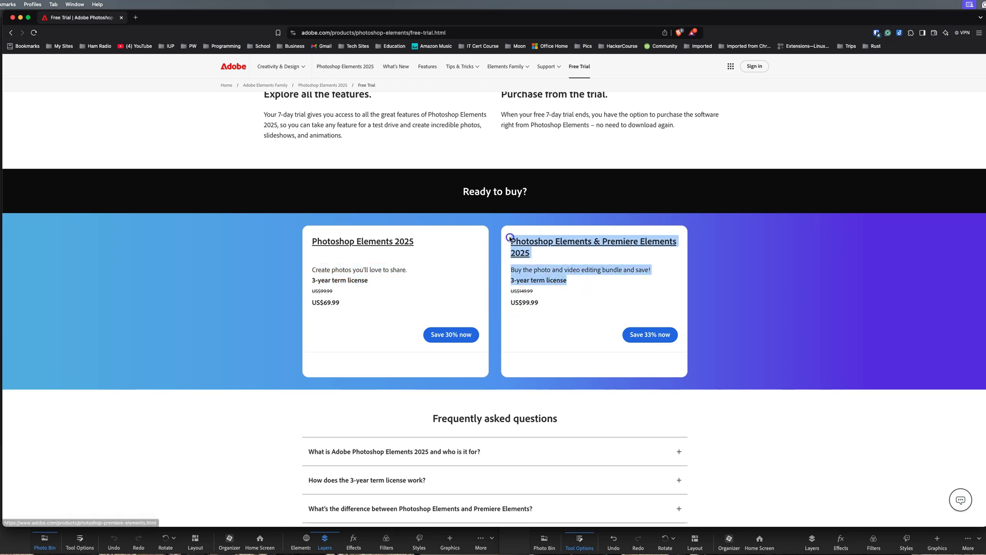
pyautogui.click(574, 284)
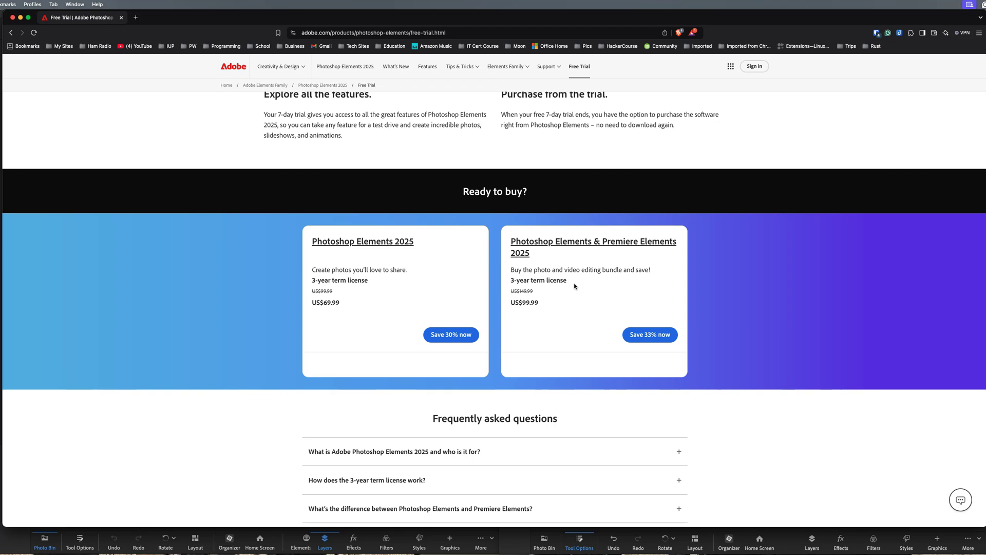
pyautogui.moveTo(368, 281); pyautogui.dragTo(311, 280)
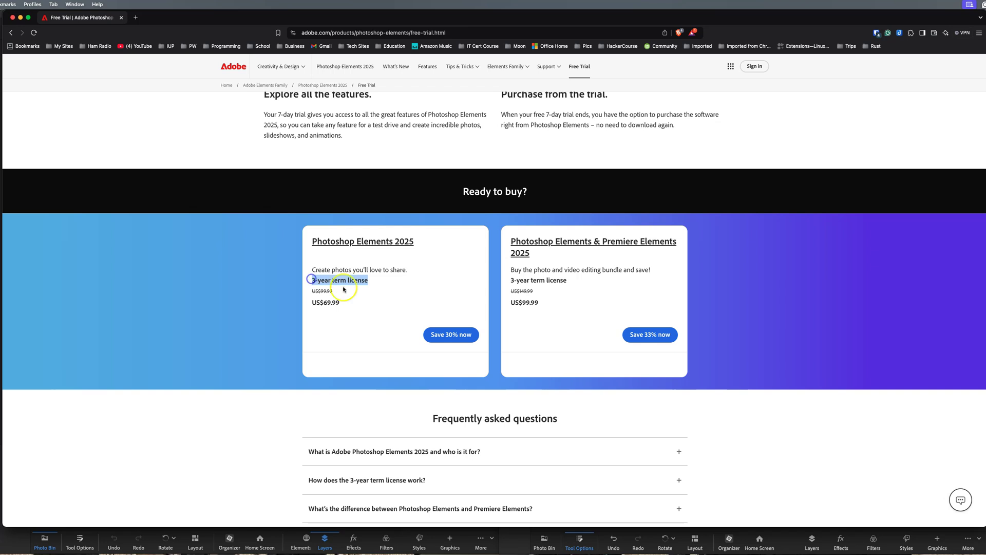
pyautogui.click(394, 298)
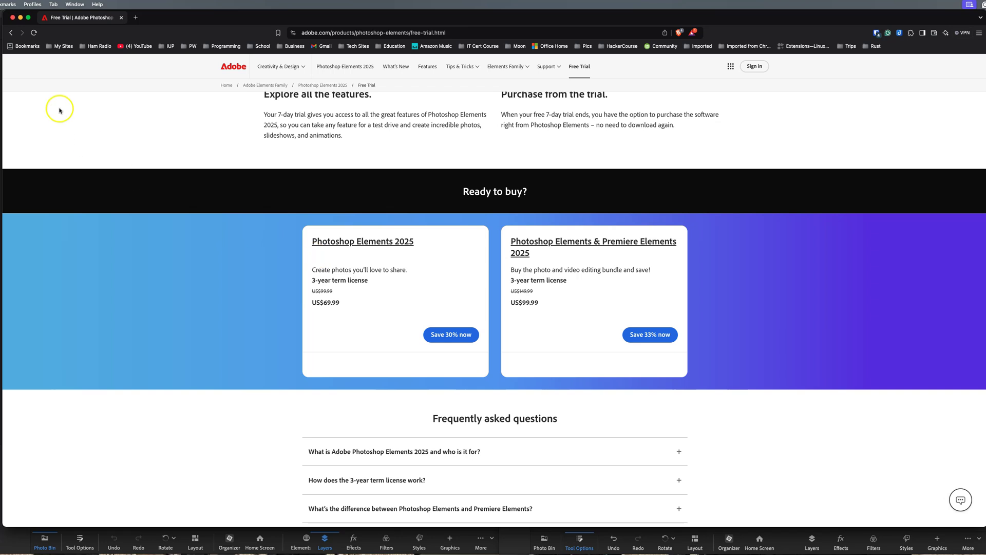